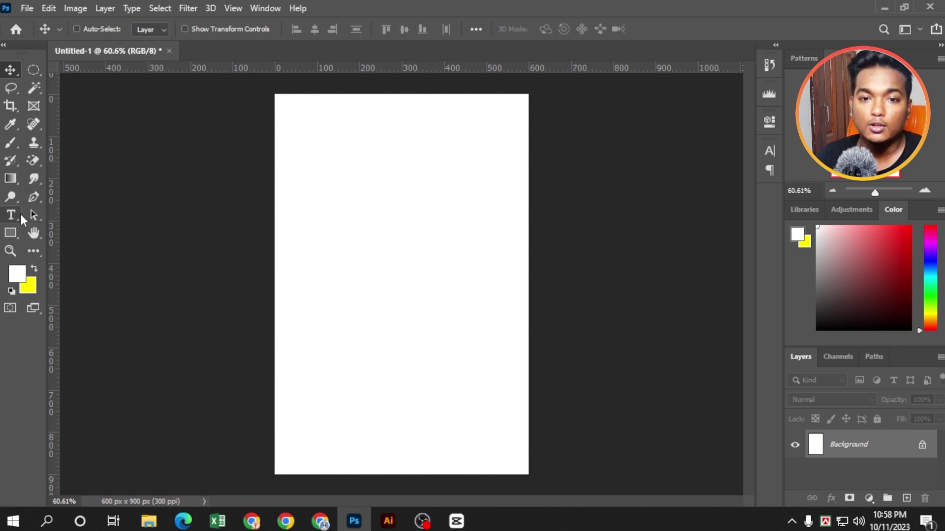
# - Pick the Type tool in the toolbar for adding text to the blank canvas
pyautogui.click(15, 211)
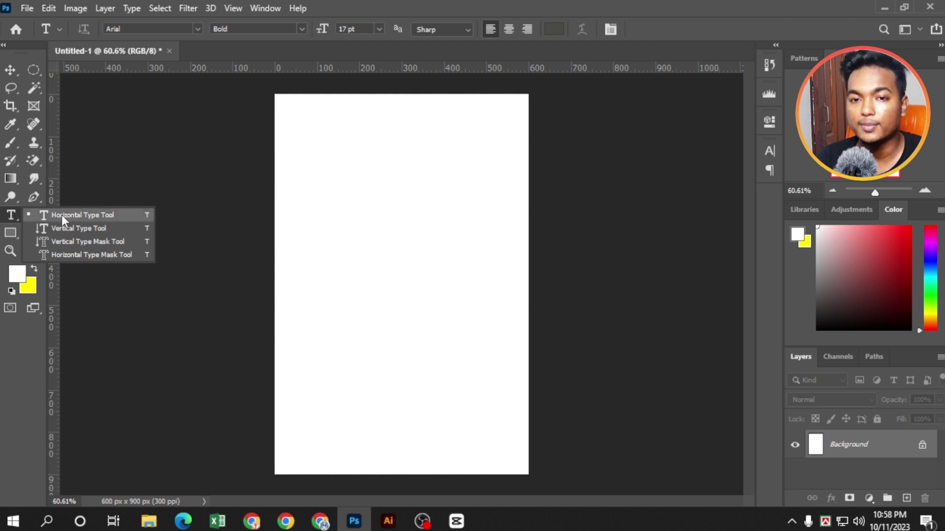
# - Place a Lorem Ipsum point-text layer on the canvas and move it left and down
pyautogui.click(119, 216)
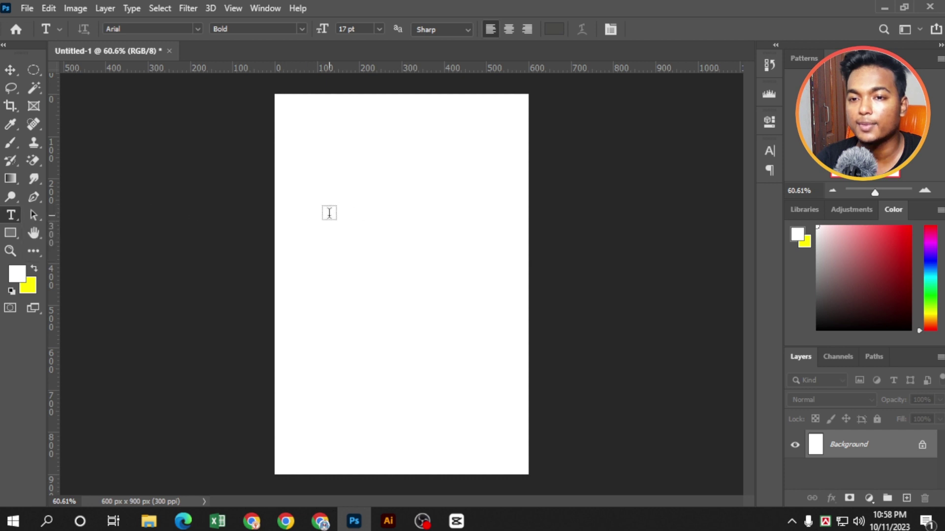
pyautogui.rightClick(15, 220)
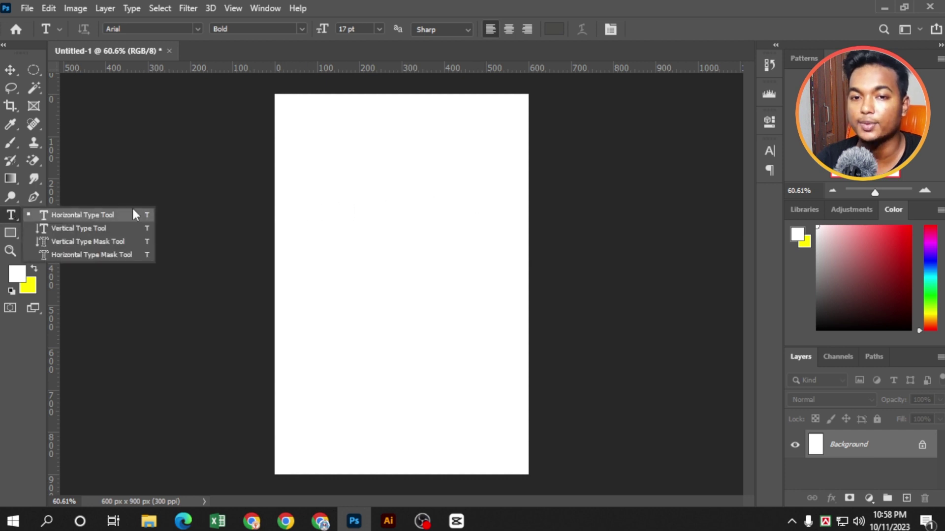
pyautogui.click(336, 221)
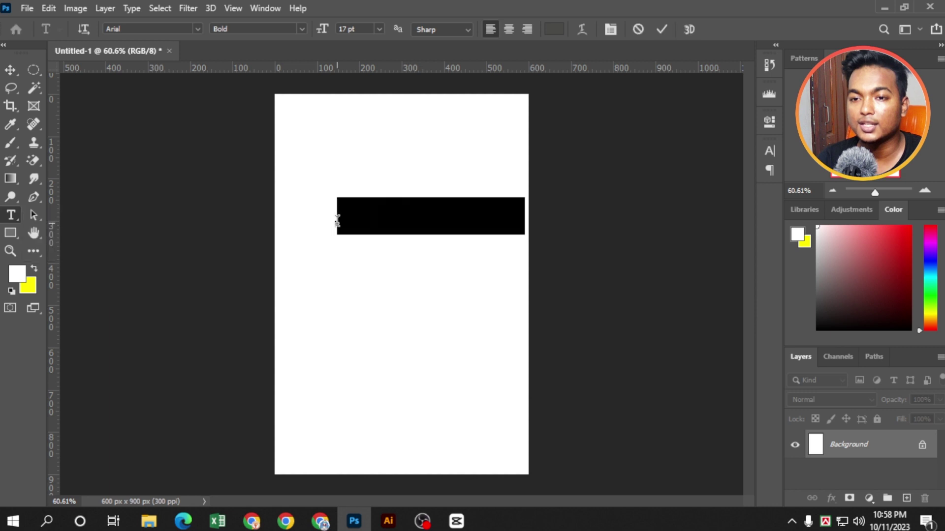
pyautogui.click(10, 70)
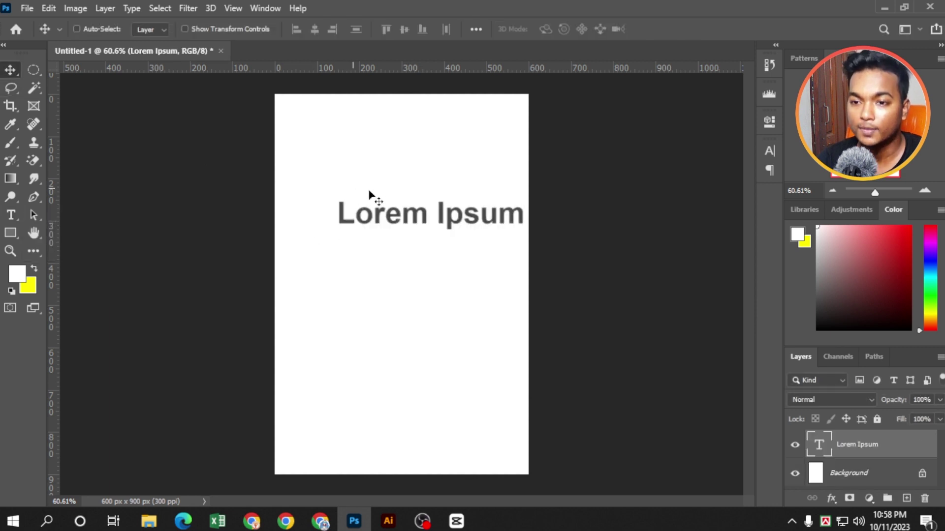
pyautogui.moveTo(394, 226); pyautogui.dragTo(360, 241)
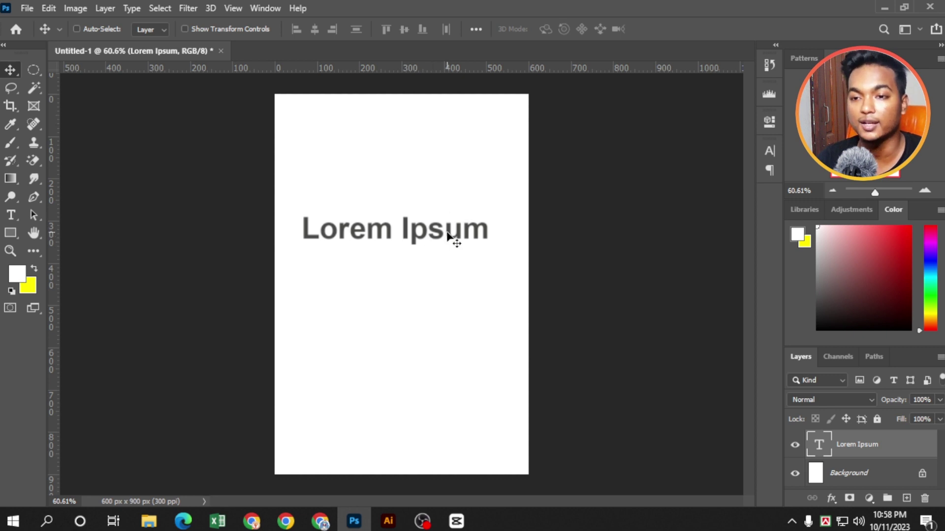
# - Reopen the Lorem Ipsum text for editing twice, committing each time
pyautogui.doubleClick(449, 236)
pyautogui.click(661, 29)
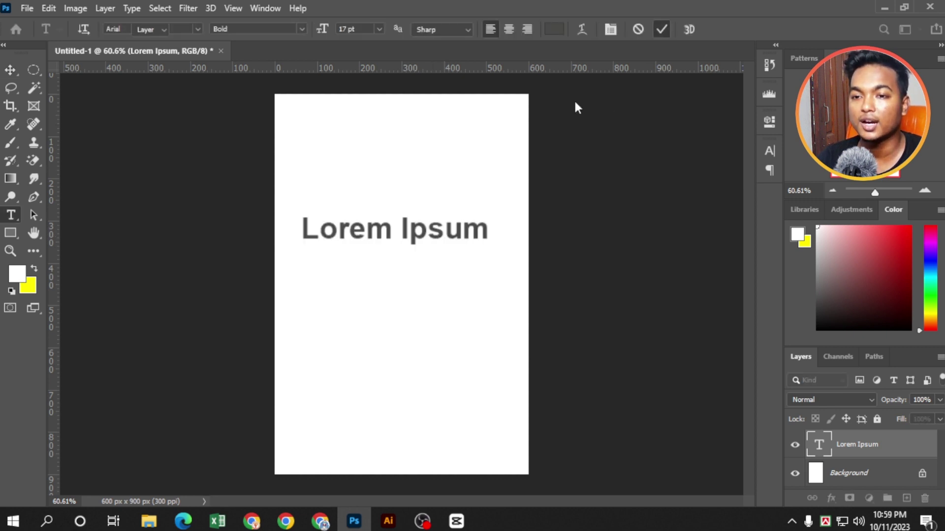
pyautogui.press('v')
pyautogui.doubleClick(445, 234)
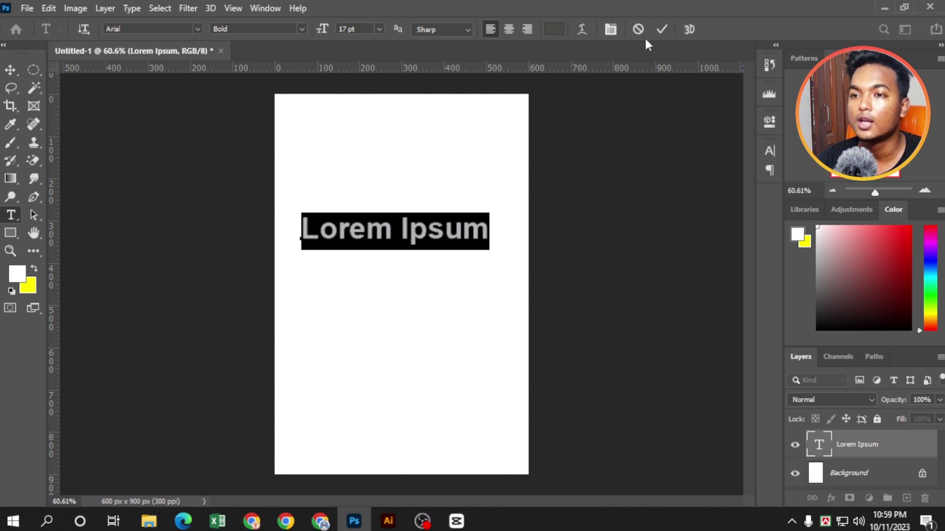
pyautogui.click(664, 31)
pyautogui.press('v')
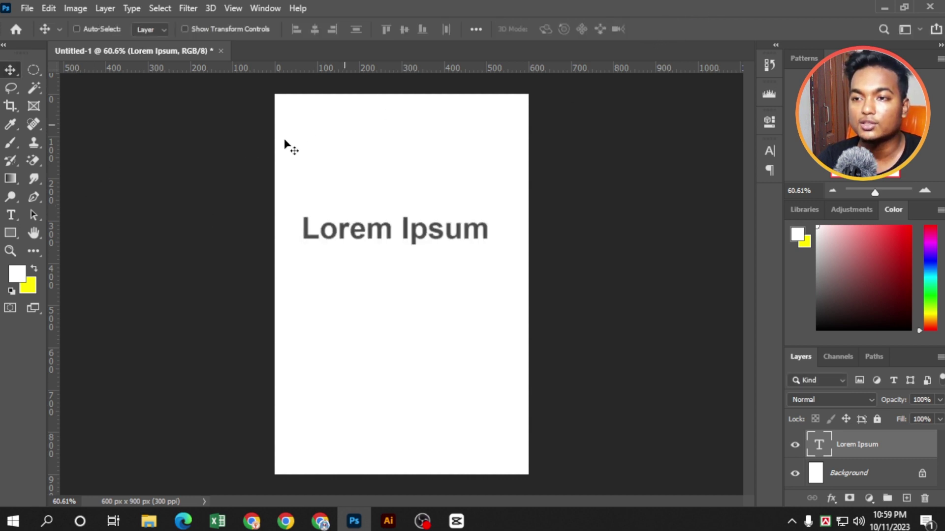
# - Reconfirm the Horizontal Type Tool and nudge Lorem Ipsum slightly right
pyautogui.click(10, 215)
pyautogui.click(54, 217)
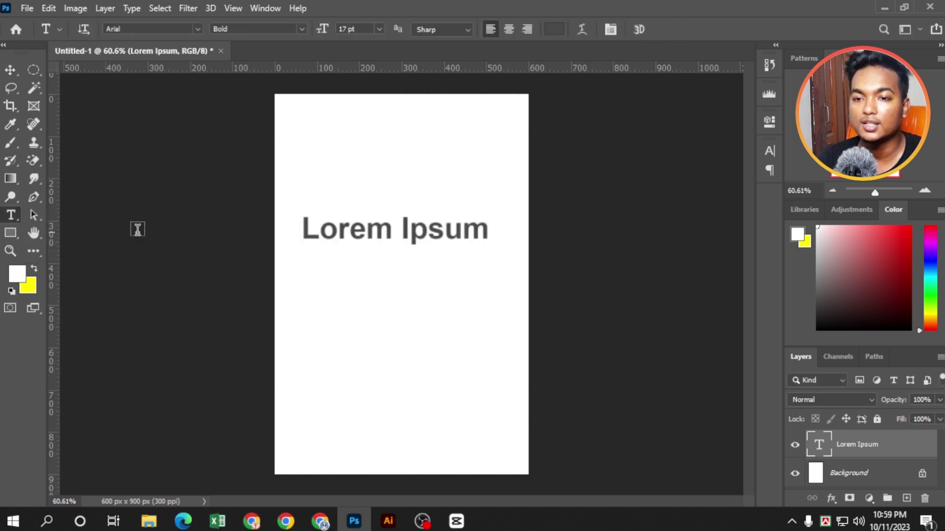
pyautogui.rightClick(11, 214)
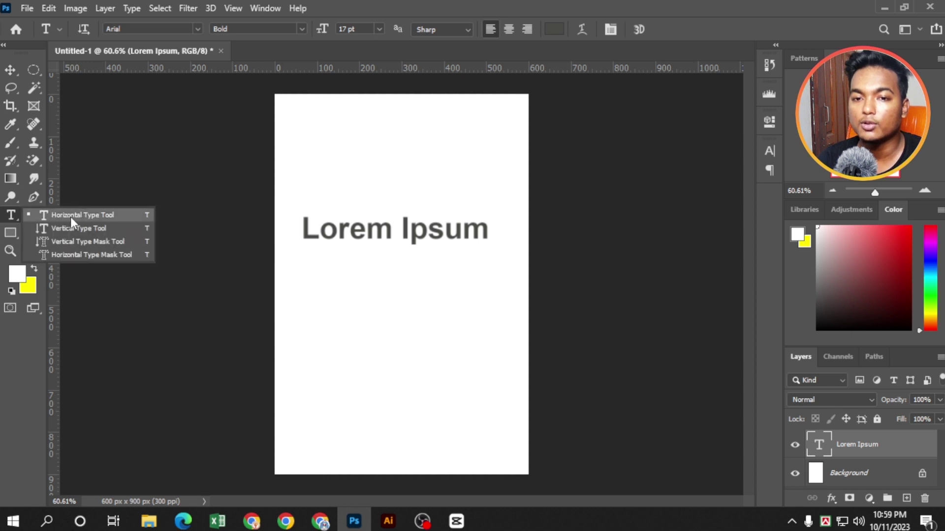
pyautogui.click(63, 217)
pyautogui.press('v')
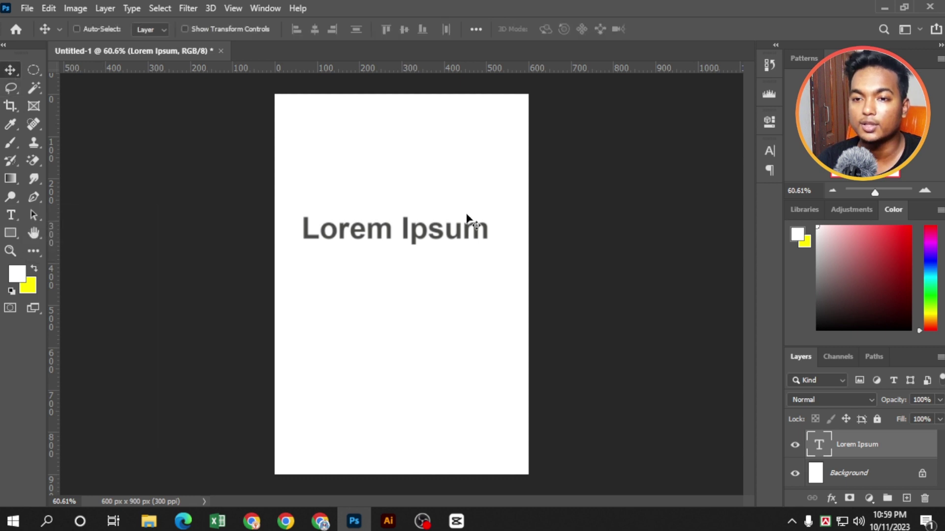
pyautogui.moveTo(429, 234); pyautogui.dragTo(445, 239)
# - Reopen the Lorem Ipsum text for editing with the Horizontal Type Tool
pyautogui.rightClick(11, 70)
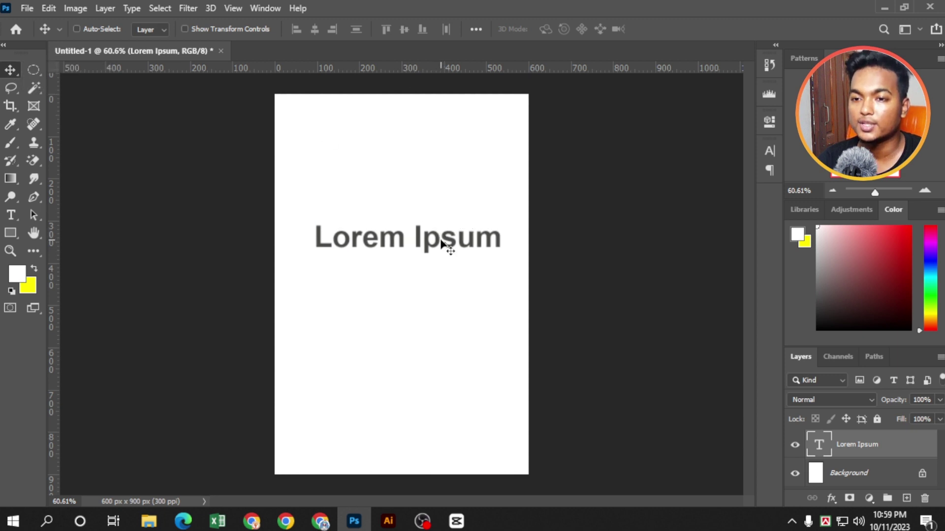
pyautogui.doubleClick(440, 236)
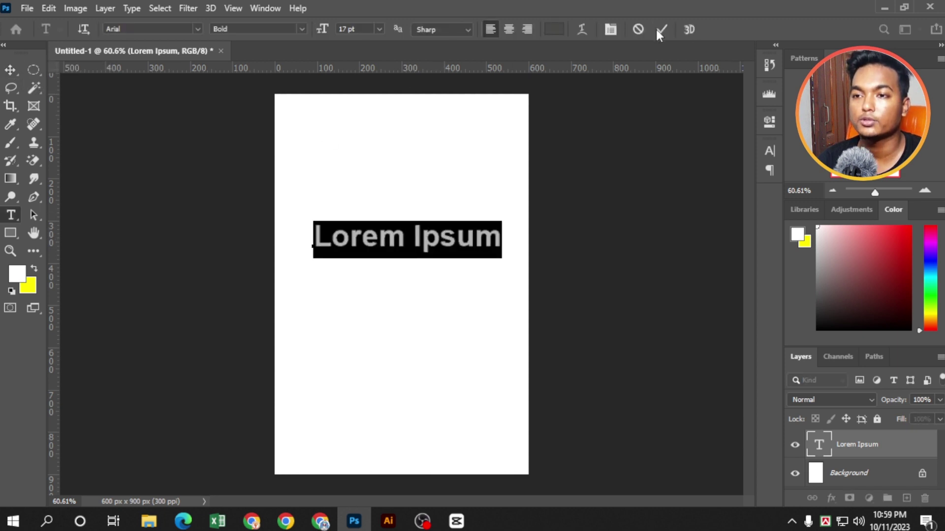
pyautogui.click(662, 29)
pyautogui.click(10, 216)
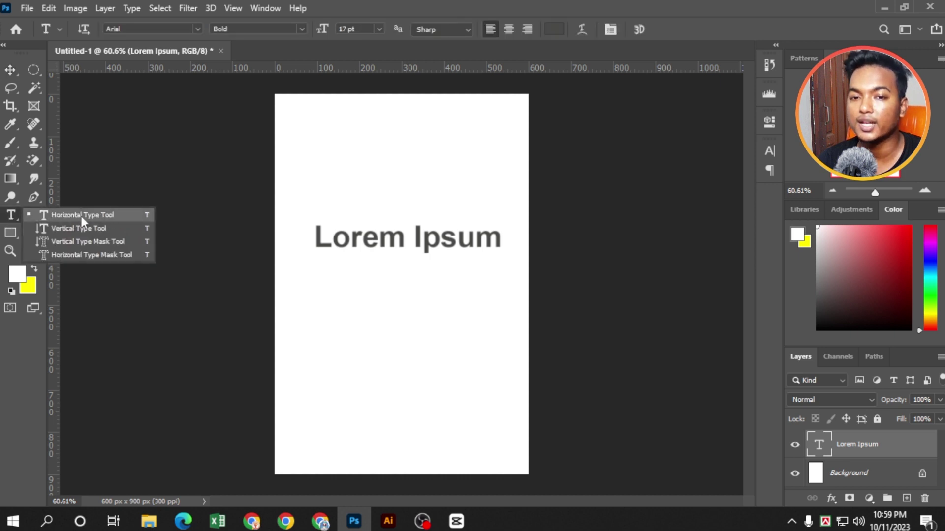
pyautogui.click(81, 216)
pyautogui.click(427, 240)
# - Select all of Lorem Ipsum, replace it with 'Projexos' and commit the text
pyautogui.doubleClick(418, 234)
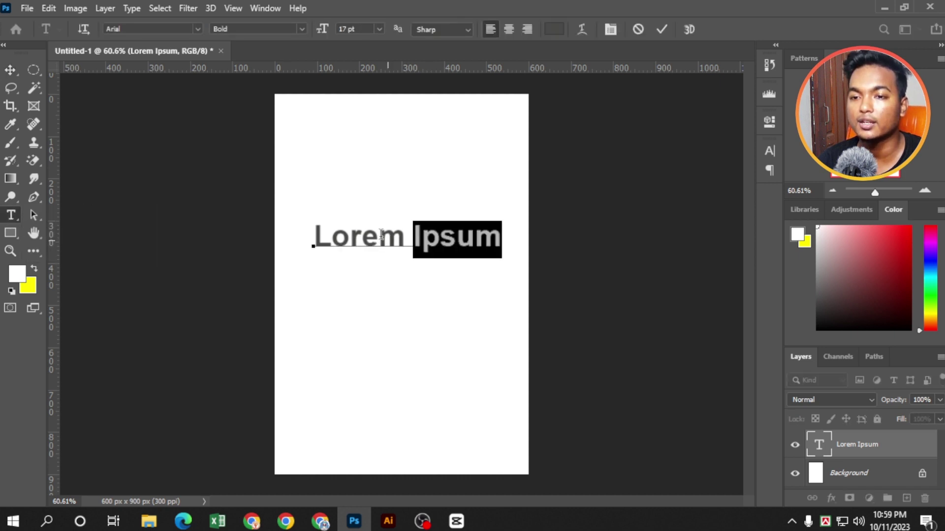
pyautogui.click(414, 229)
pyautogui.moveTo(497, 236); pyautogui.dragTo(314, 224)
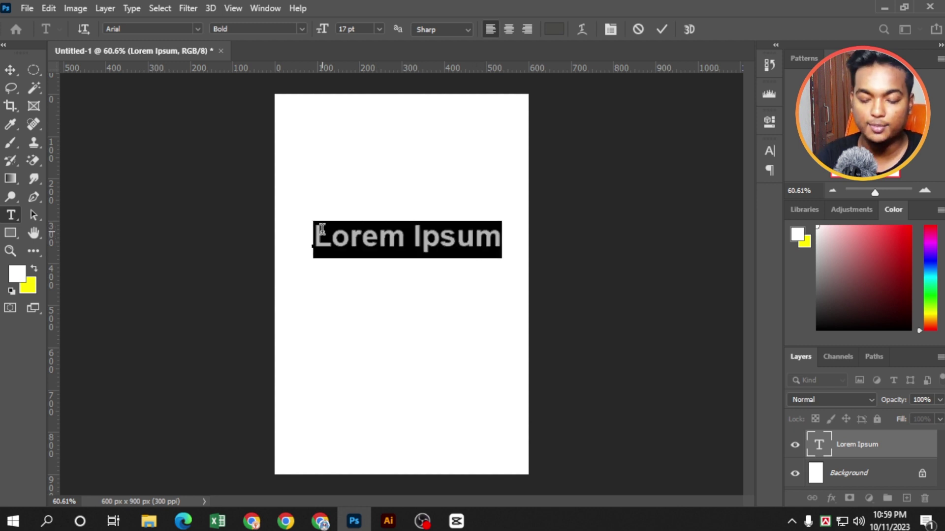
pyautogui.write('Pro')
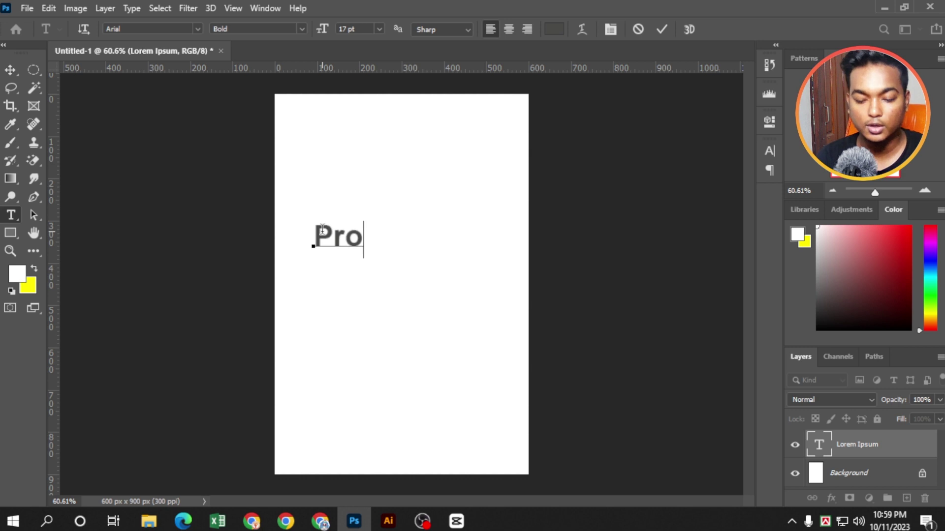
pyautogui.write('je')
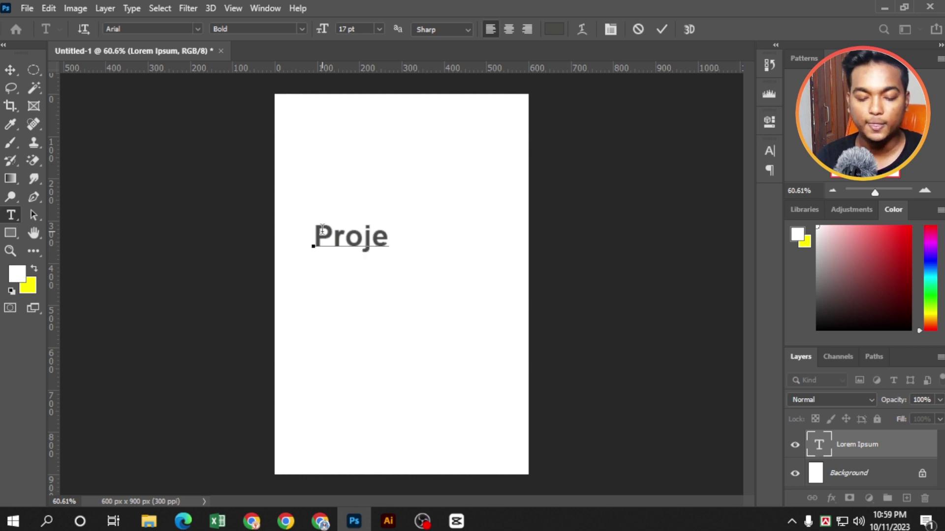
pyautogui.write('xos')
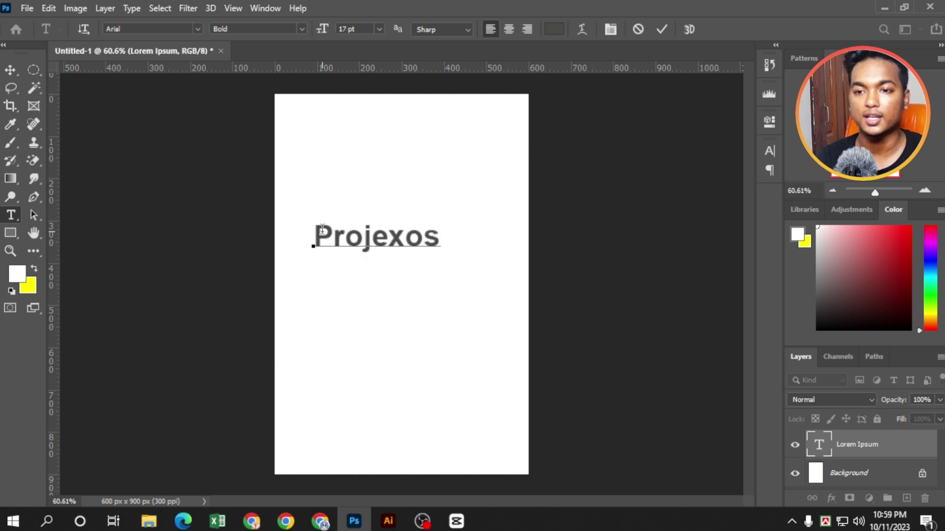
pyautogui.click(662, 29)
# - Alt-drag a copy of Projexos just below it and change the copy to 'Subscribe'
pyautogui.press('v')
pyautogui.moveTo(408, 245)
pyautogui.mouseDown()
pyautogui.moveTo(434, 277)
pyautogui.moveTo(422, 232)
pyautogui.moveTo(417, 276)
pyautogui.mouseUp()
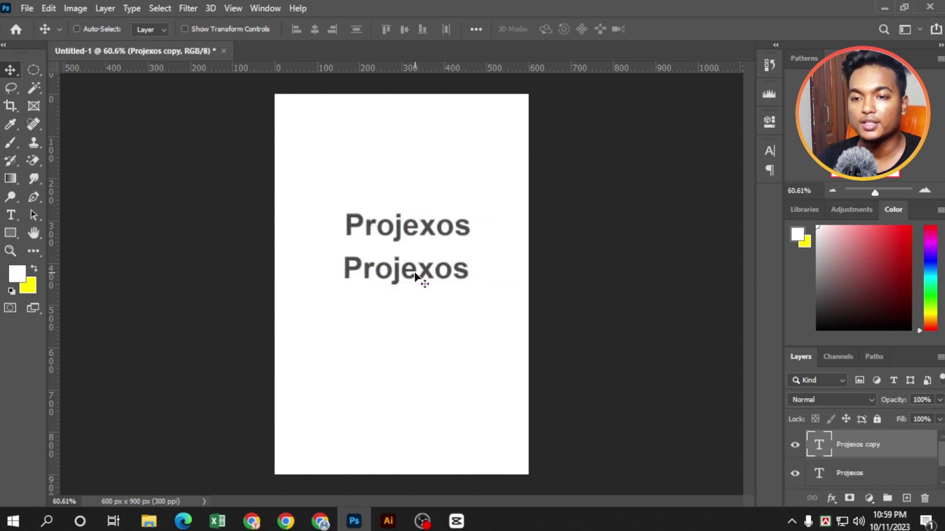
pyautogui.doubleClick(415, 269)
pyautogui.write('Su')
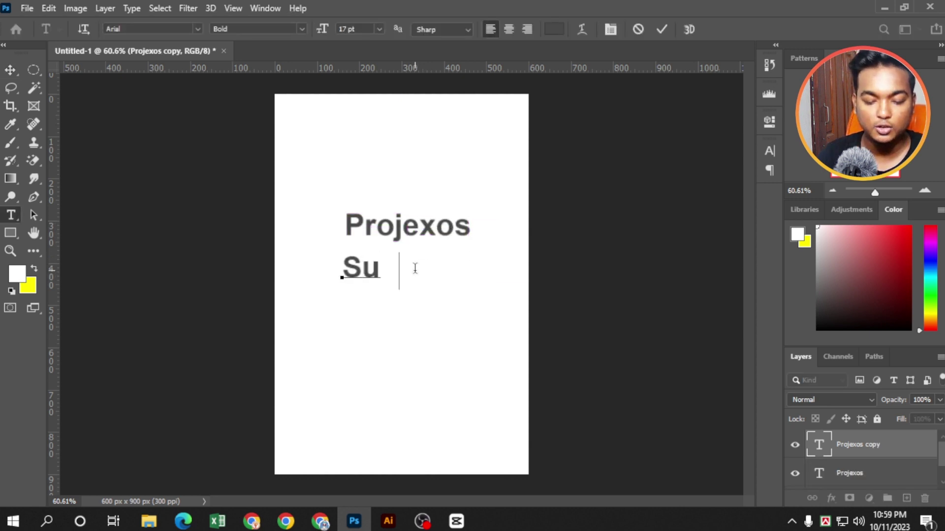
pyautogui.write('bscr')
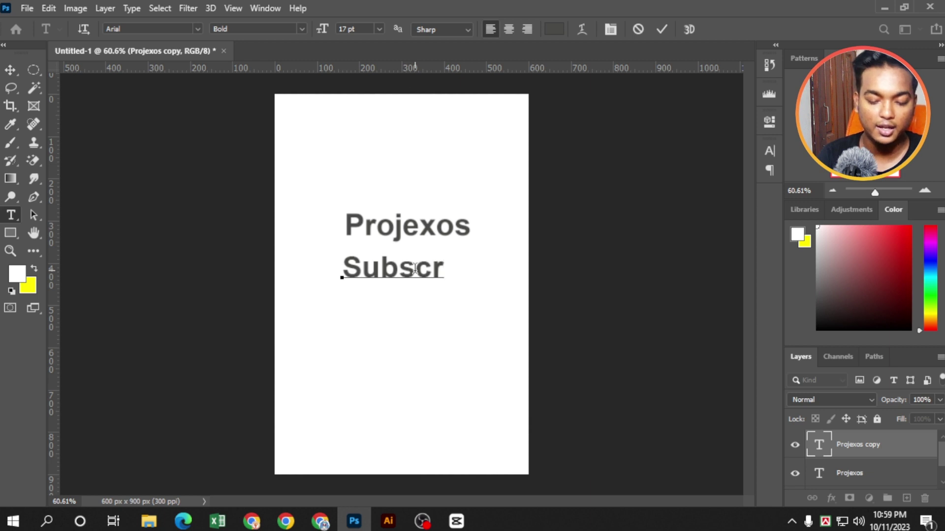
pyautogui.write('ibe')
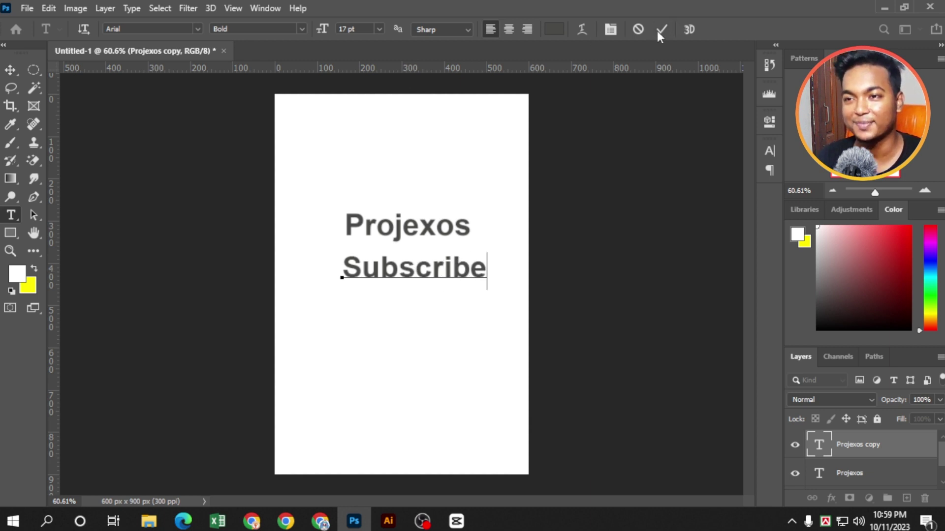
pyautogui.click(662, 29)
# - Move Subscribe down near the bottom edge of the page
pyautogui.press('v')
pyautogui.moveTo(443, 269)
pyautogui.mouseDown()
pyautogui.moveTo(432, 274)
pyautogui.moveTo(416, 440)
pyautogui.moveTo(431, 458)
pyautogui.mouseUp()
pyautogui.moveTo(436, 241)
pyautogui.mouseDown()
pyautogui.moveTo(431, 249)
pyautogui.moveTo(422, 232)
pyautogui.moveTo(401, 246)
pyautogui.mouseUp()
pyautogui.keyDown('ctrl'); pyautogui.click(378, 207); pyautogui.keyUp('ctrl')
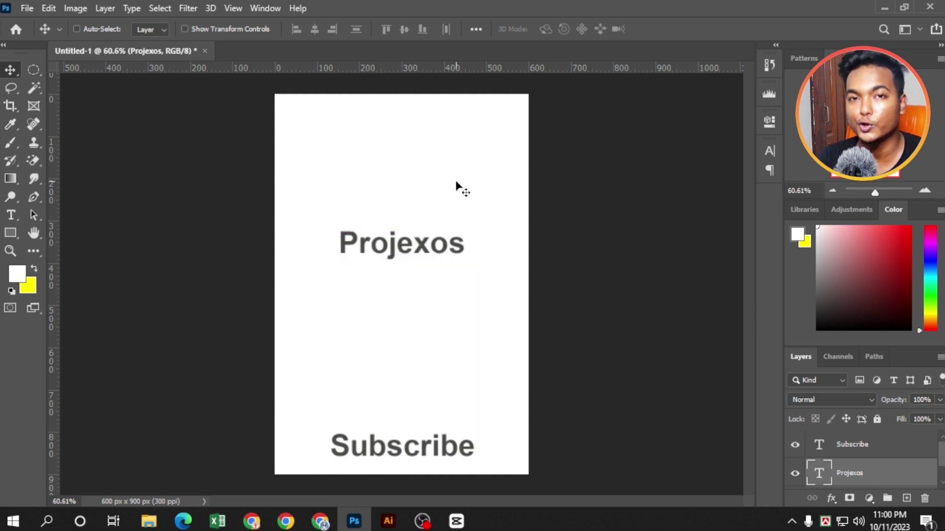
# - Reposition Projexos on the canvas, raising it to line up with Subscribe
pyautogui.moveTo(403, 259); pyautogui.dragTo(410, 258)
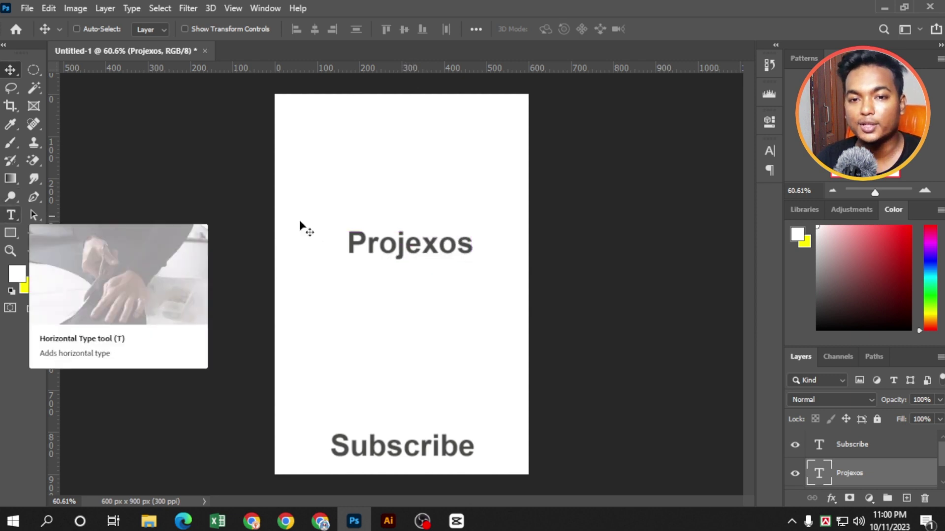
pyautogui.moveTo(433, 253); pyautogui.dragTo(424, 229)
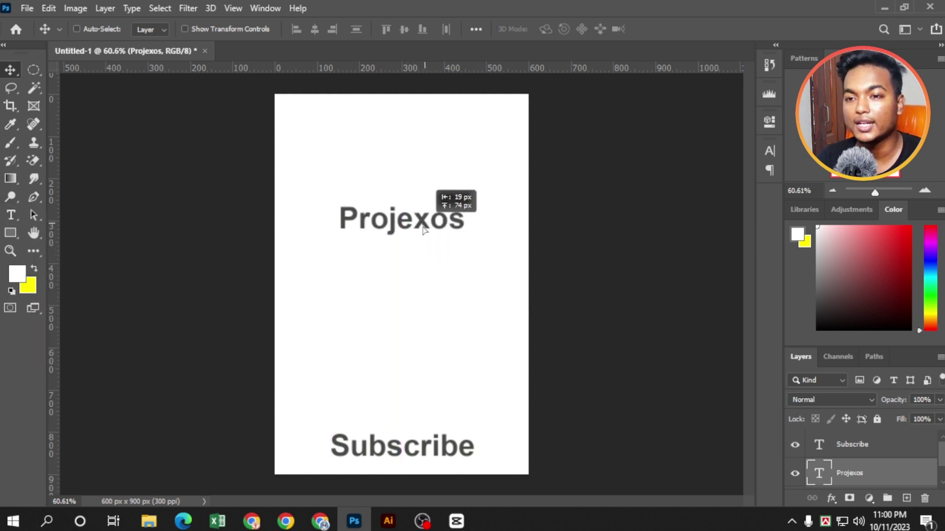
pyautogui.rightClick(11, 73)
pyautogui.click(59, 69)
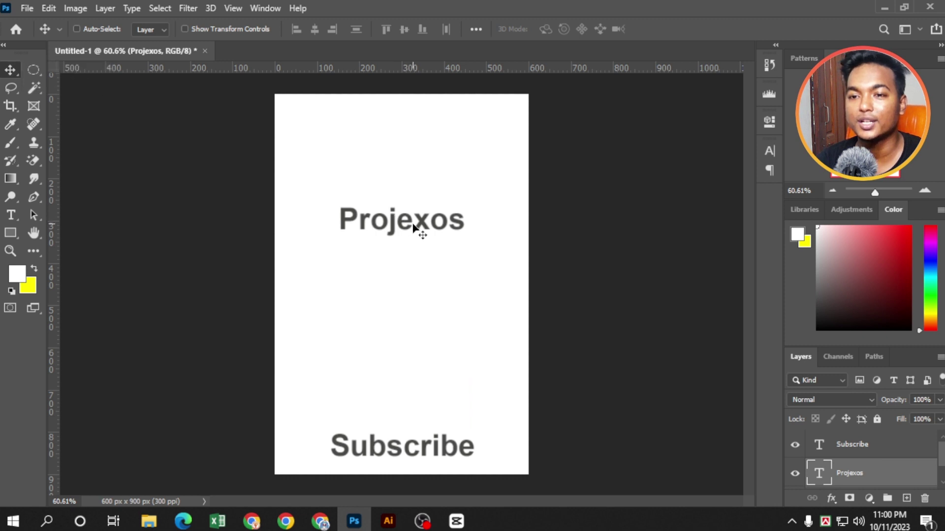
pyautogui.moveTo(421, 232); pyautogui.dragTo(471, 145)
pyautogui.moveTo(430, 314); pyautogui.dragTo(409, 314)
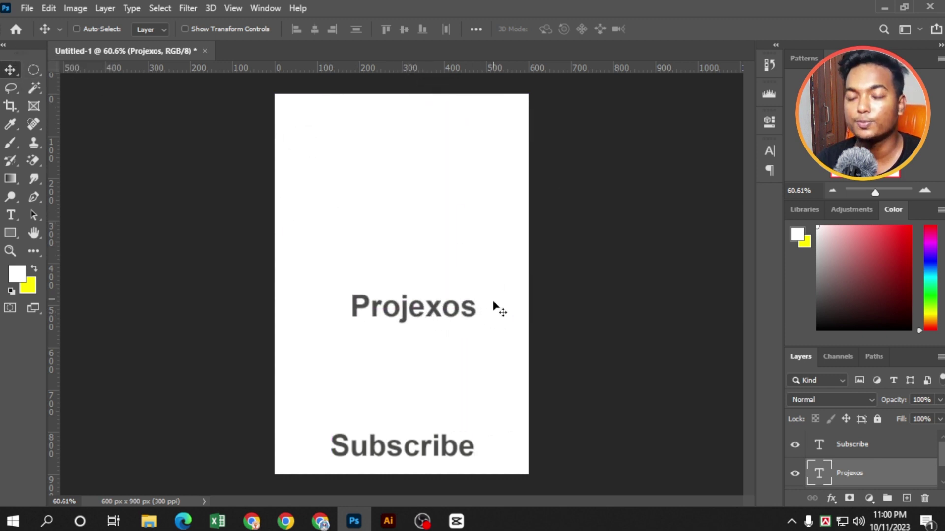
pyautogui.moveTo(487, 283); pyautogui.dragTo(466, 190)
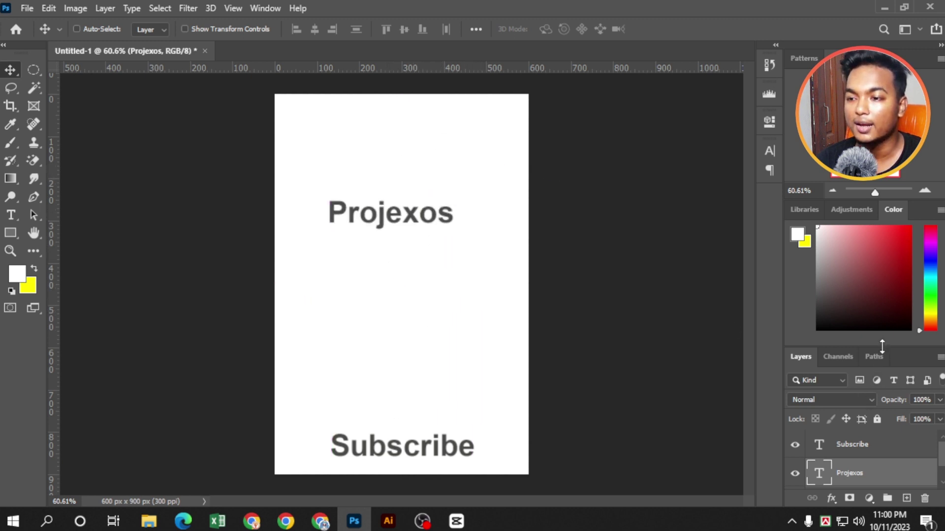
# - Enlarge the layers and colour panels and move the Projexos layer above Subscribe
pyautogui.moveTo(882, 347)
pyautogui.mouseDown()
pyautogui.moveTo(882, 305)
pyautogui.moveTo(912, 289)
pyautogui.mouseUp()
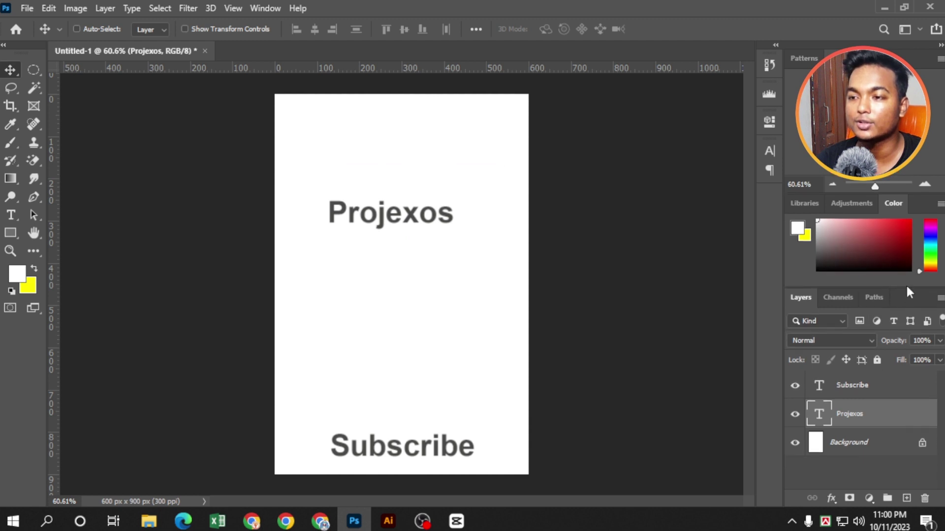
pyautogui.moveTo(907, 296); pyautogui.dragTo(906, 310)
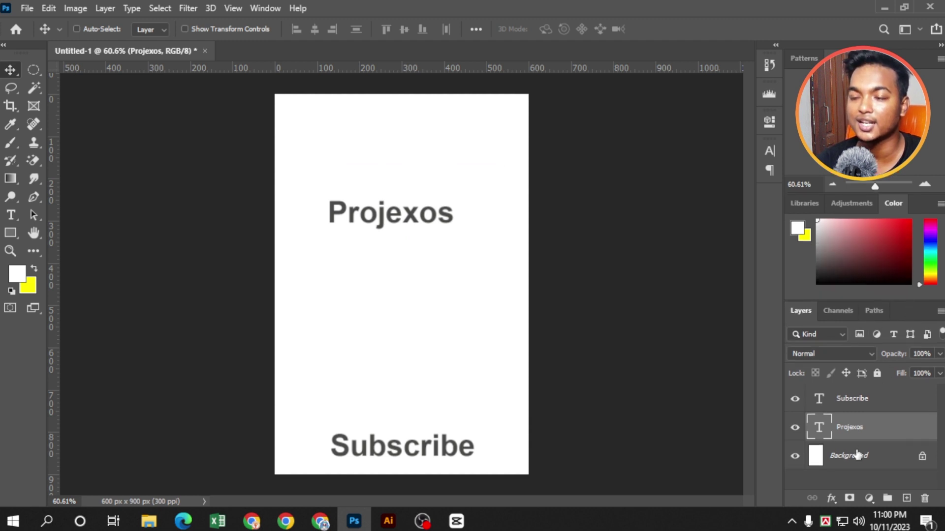
pyautogui.moveTo(871, 426); pyautogui.dragTo(863, 407)
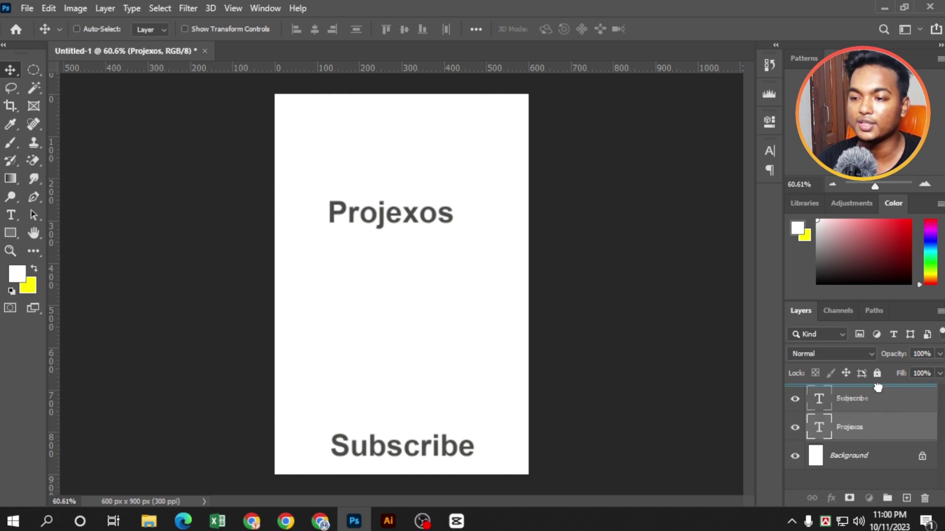
pyautogui.moveTo(425, 209); pyautogui.dragTo(445, 209)
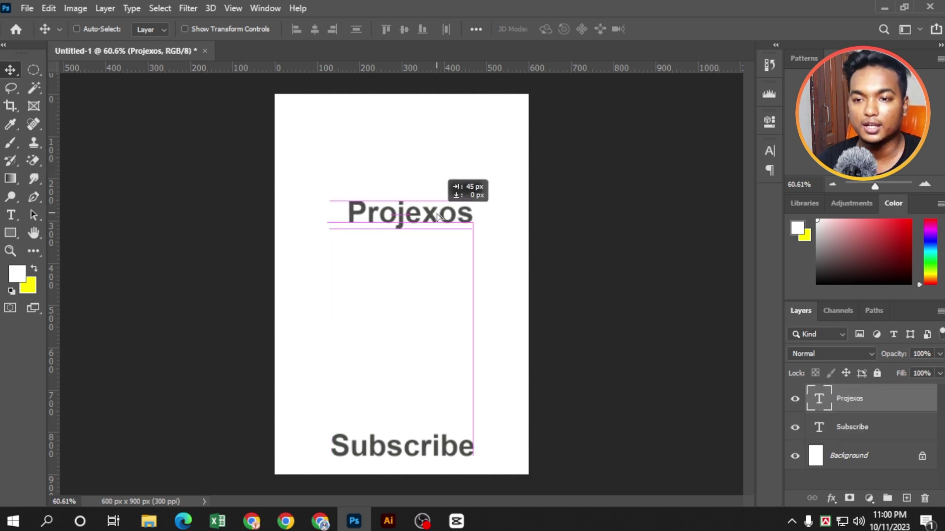
# - Open the Projexos text with the Horizontal Type Tool and commit the edit
pyautogui.click(13, 216)
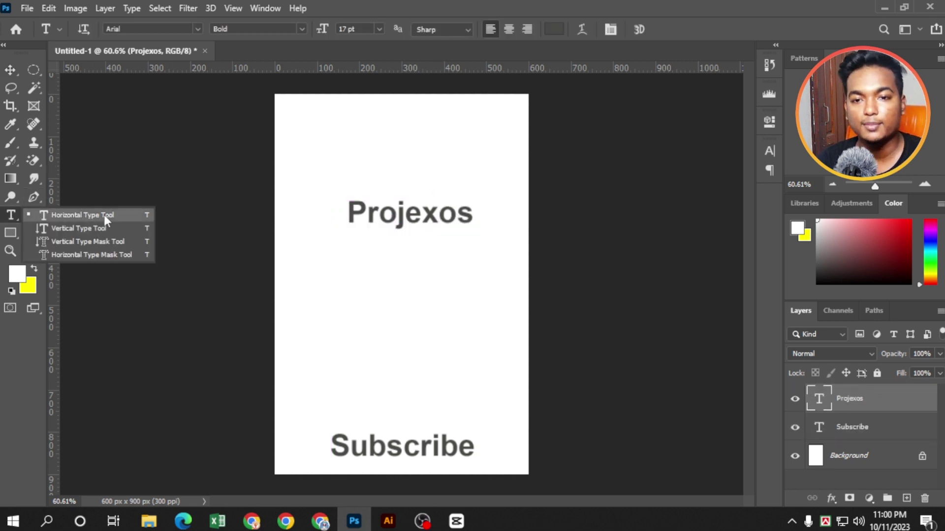
pyautogui.click(80, 217)
pyautogui.click(406, 212)
pyautogui.doubleClick(419, 208)
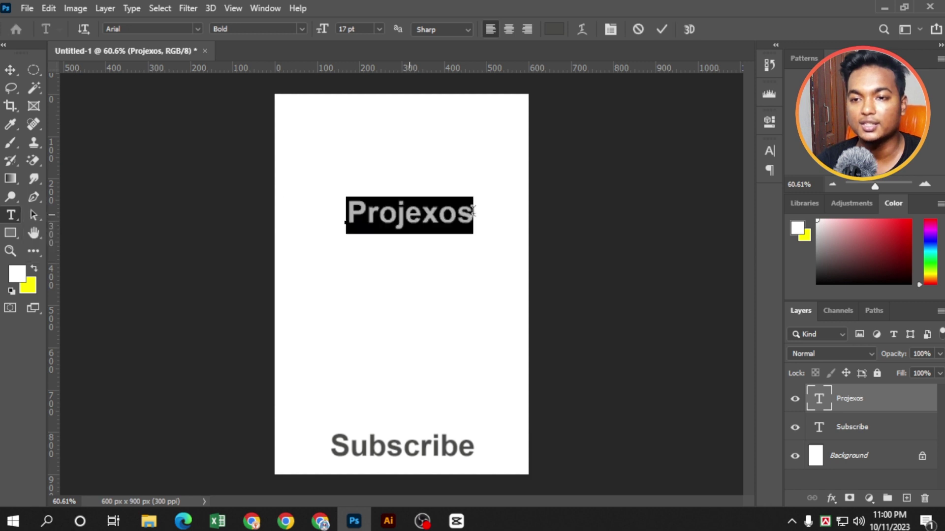
pyautogui.click(663, 30)
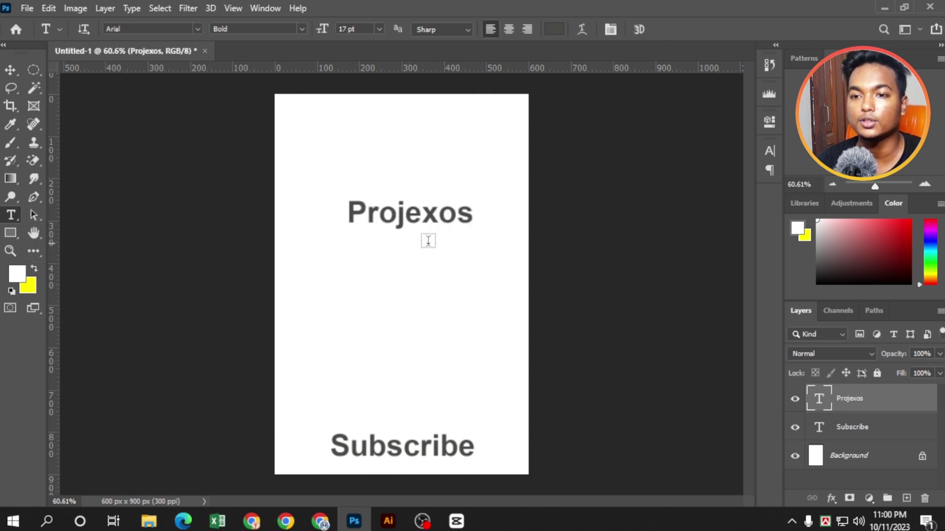
# - Move Projexos down and left, then reopen and commit its text
pyautogui.click(9, 70)
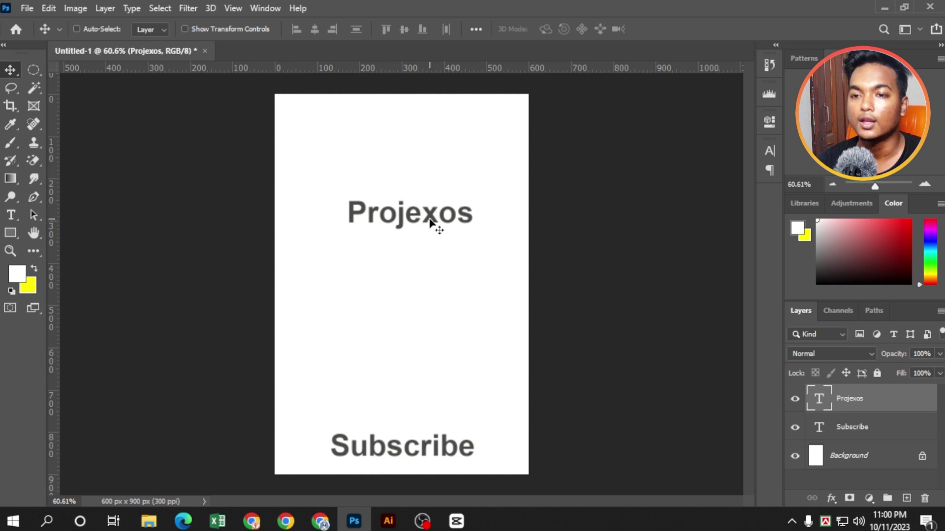
pyautogui.moveTo(430, 223); pyautogui.dragTo(413, 241)
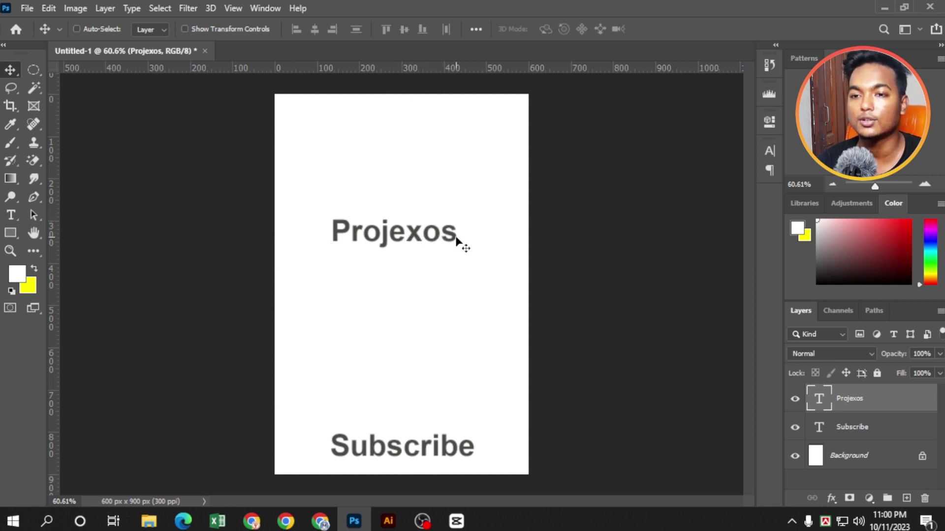
pyautogui.doubleClick(440, 239)
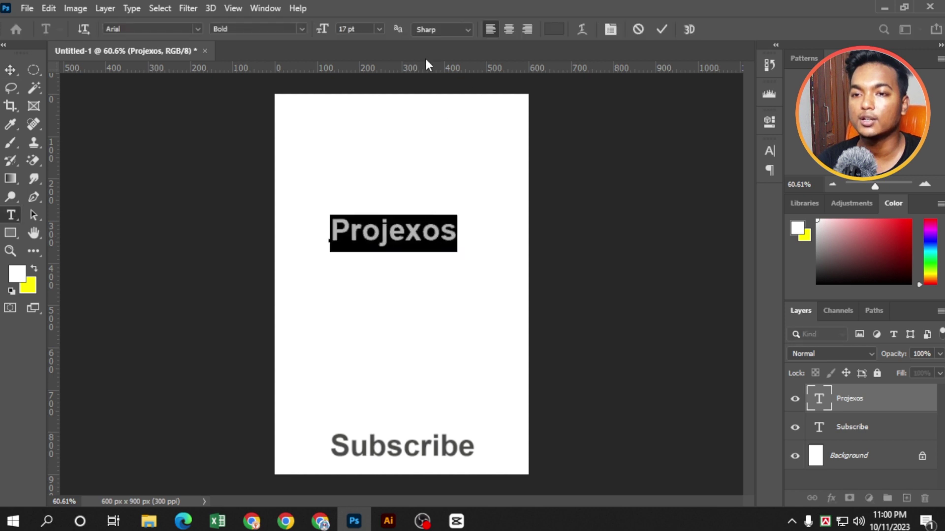
pyautogui.click(662, 29)
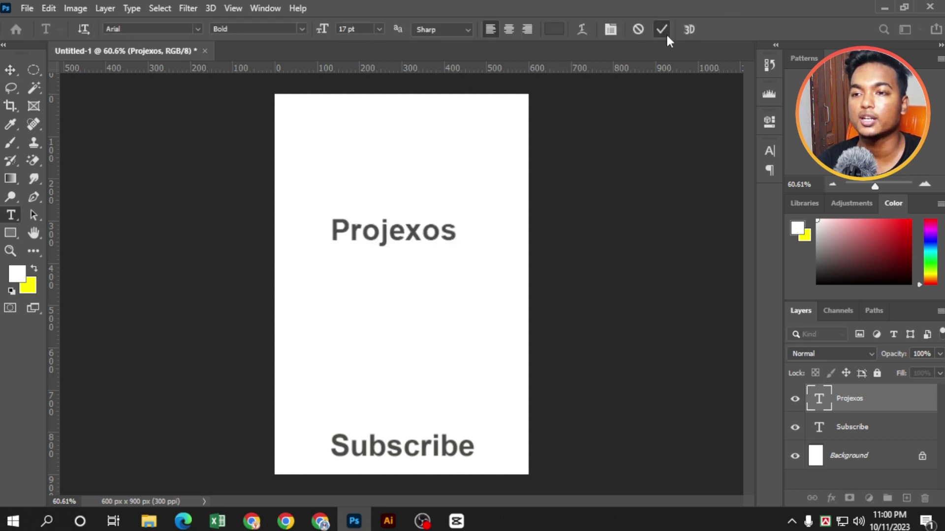
pyautogui.press('v')
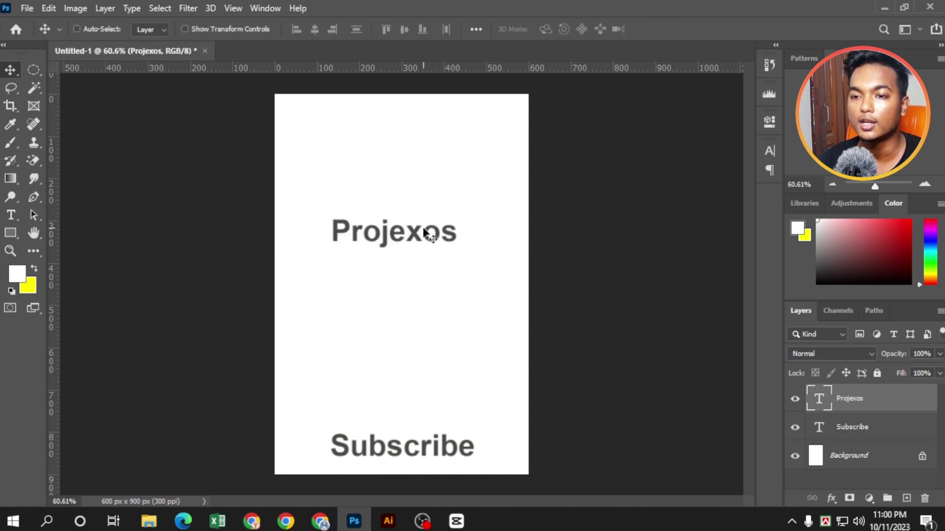
# - Confirm Projexos stays Arial Bold with Sharp anti-aliasing and commit it
pyautogui.doubleClick(424, 231)
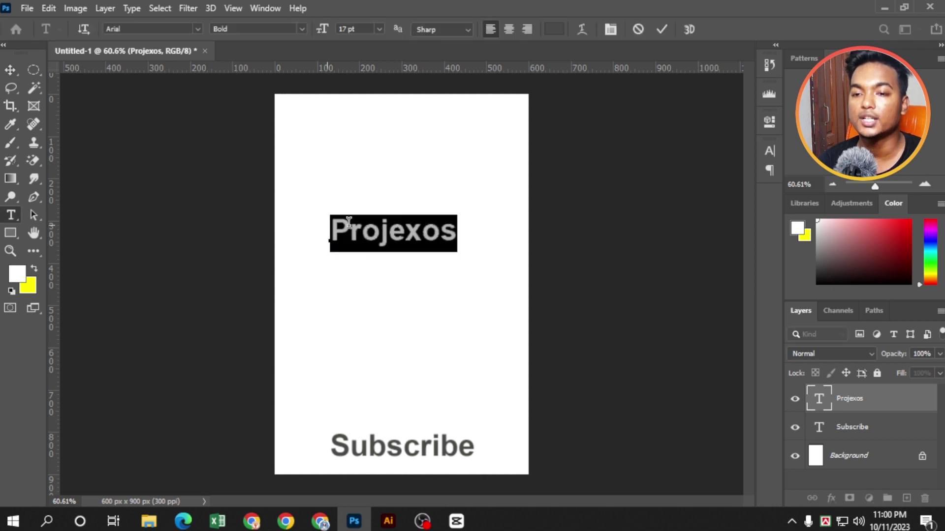
pyautogui.click(197, 28)
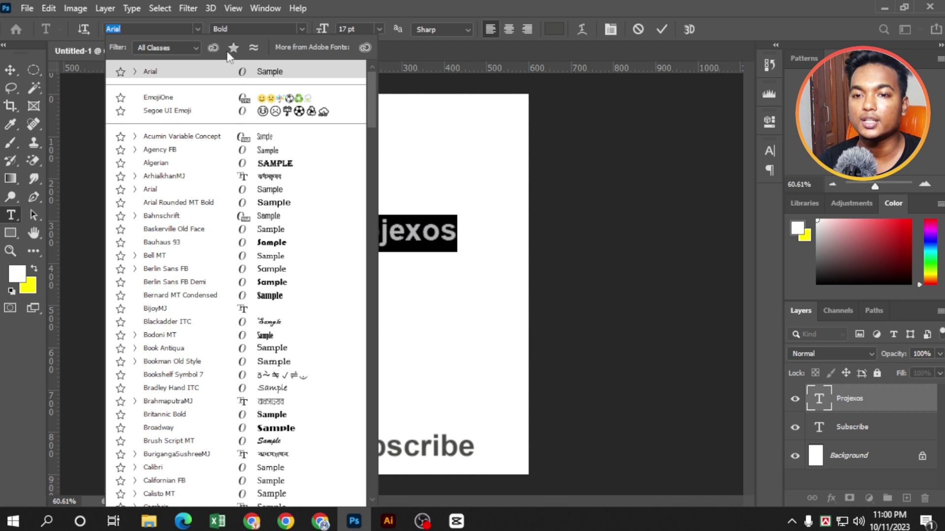
pyautogui.click(196, 28)
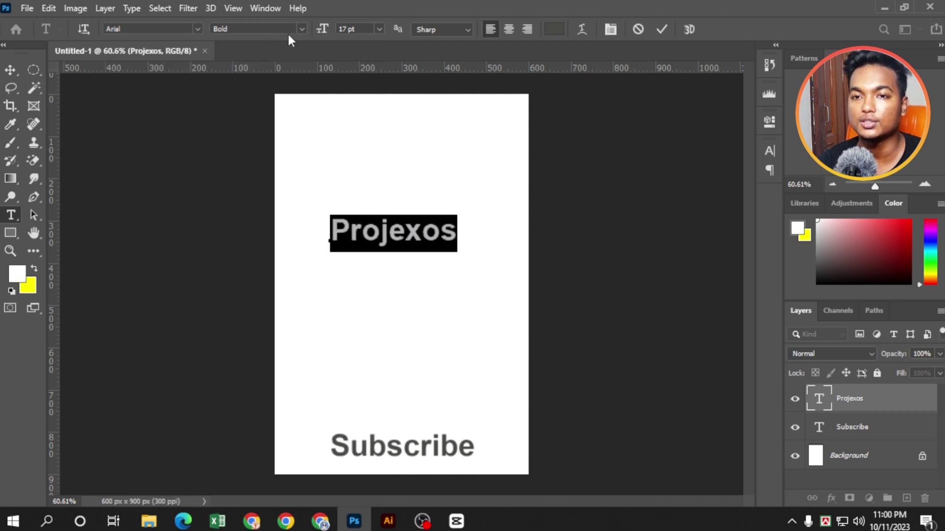
pyautogui.click(301, 29)
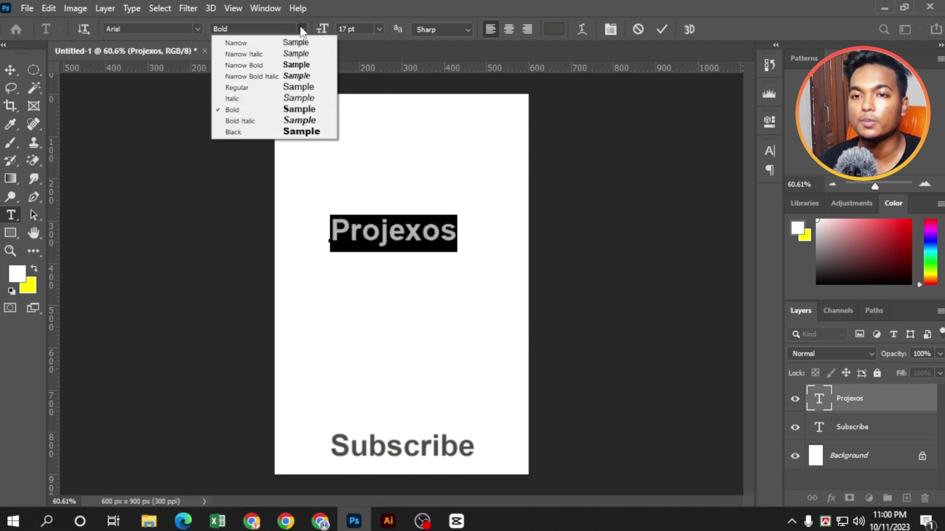
pyautogui.click(301, 28)
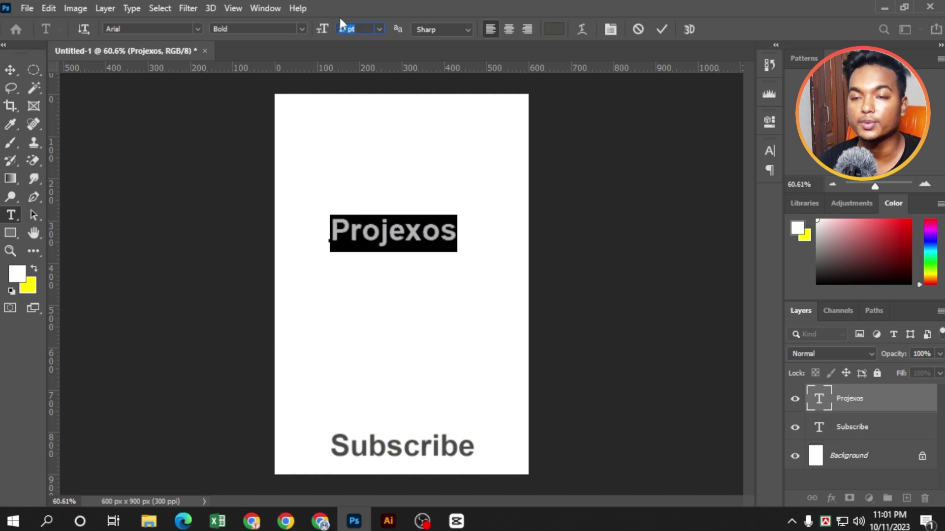
pyautogui.click(437, 30)
pyautogui.click(436, 29)
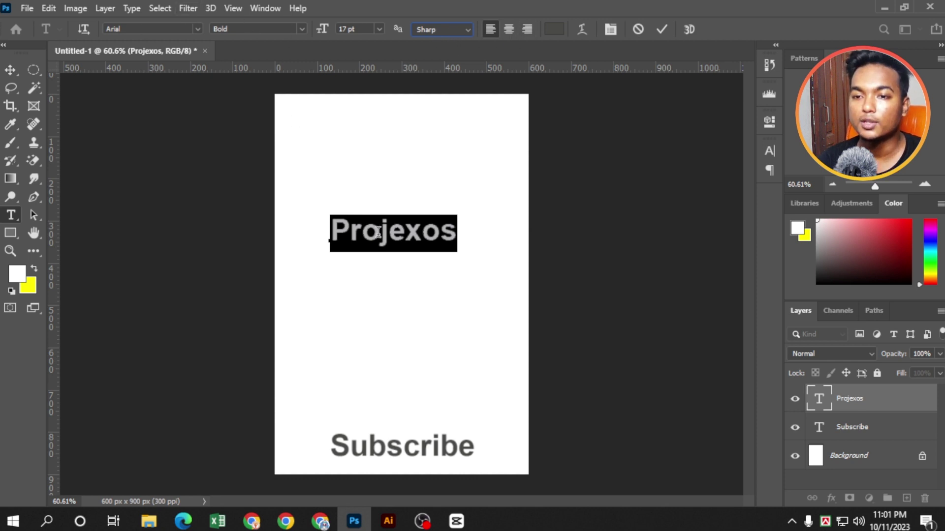
pyautogui.click(638, 29)
# - Reopen and commit Projexos, then shift it about 38 px right
pyautogui.press('v')
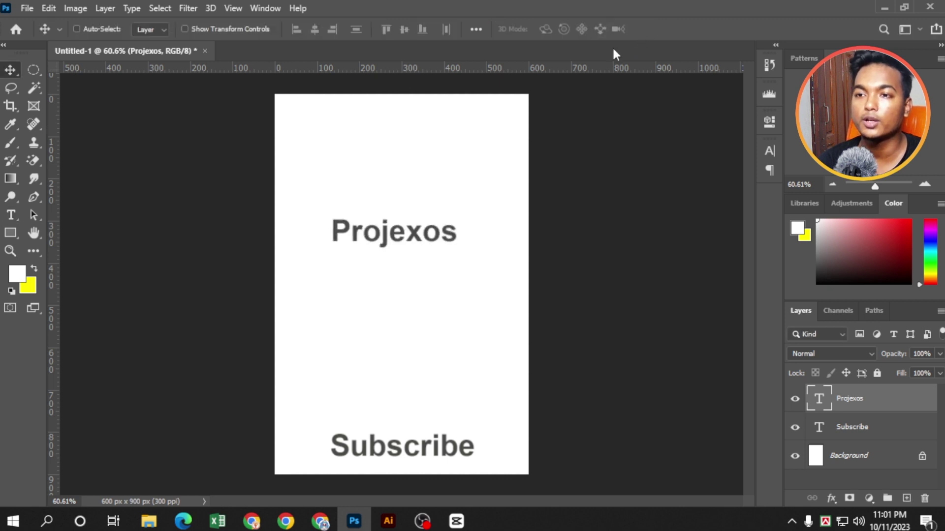
pyautogui.doubleClick(387, 234)
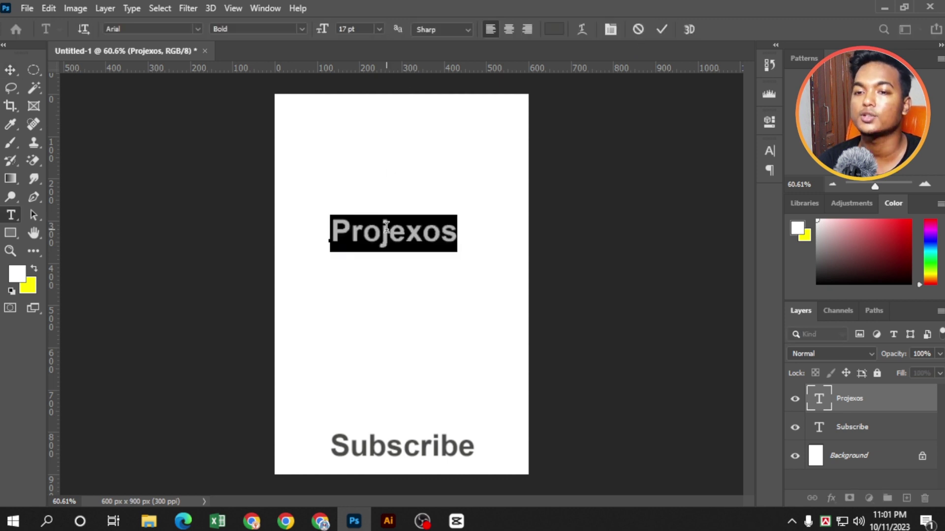
pyautogui.click(661, 31)
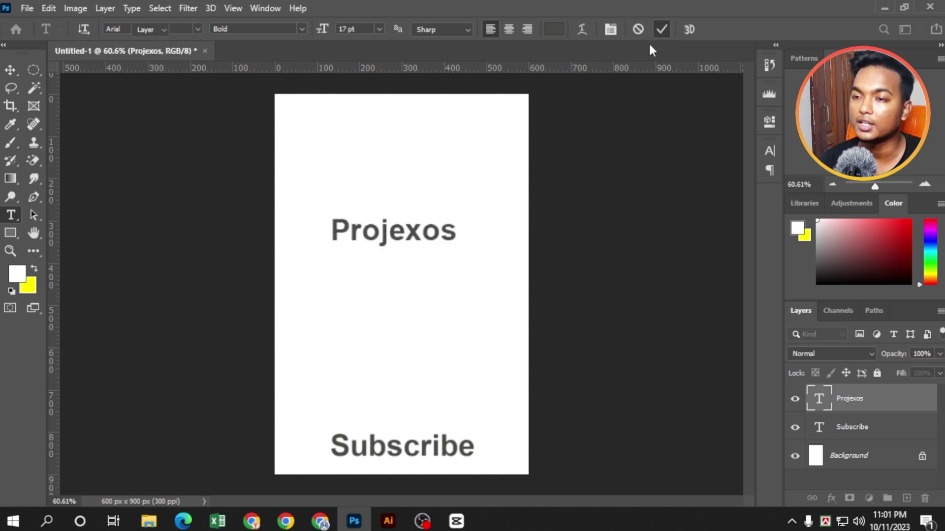
pyautogui.press('v')
pyautogui.moveTo(406, 241); pyautogui.dragTo(417, 240)
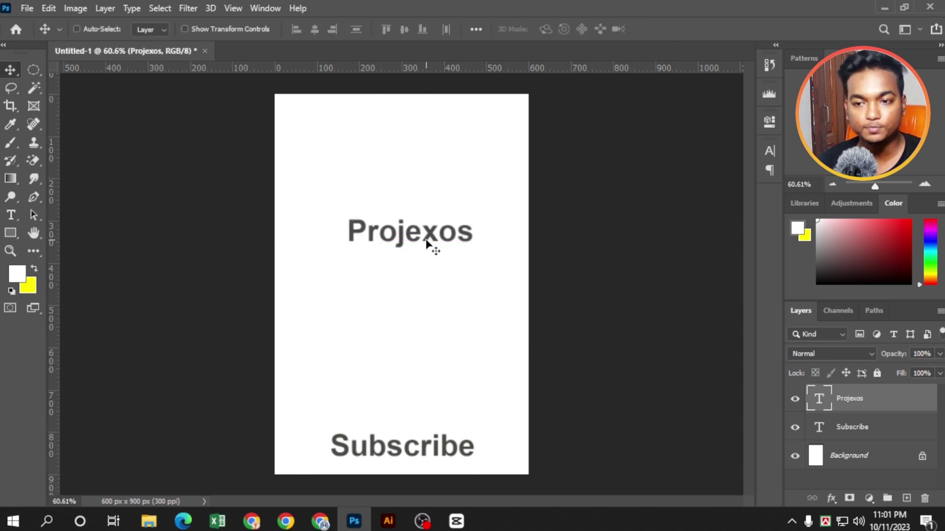
# - Try 24, 30 and 10 pt sizes on Projexos, settling on 18 pt
pyautogui.doubleClick(424, 236)
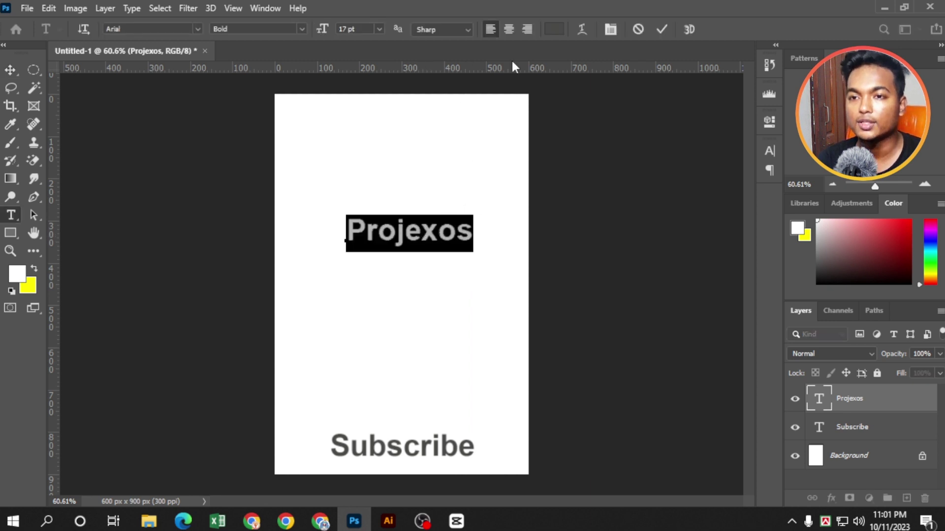
pyautogui.click(380, 29)
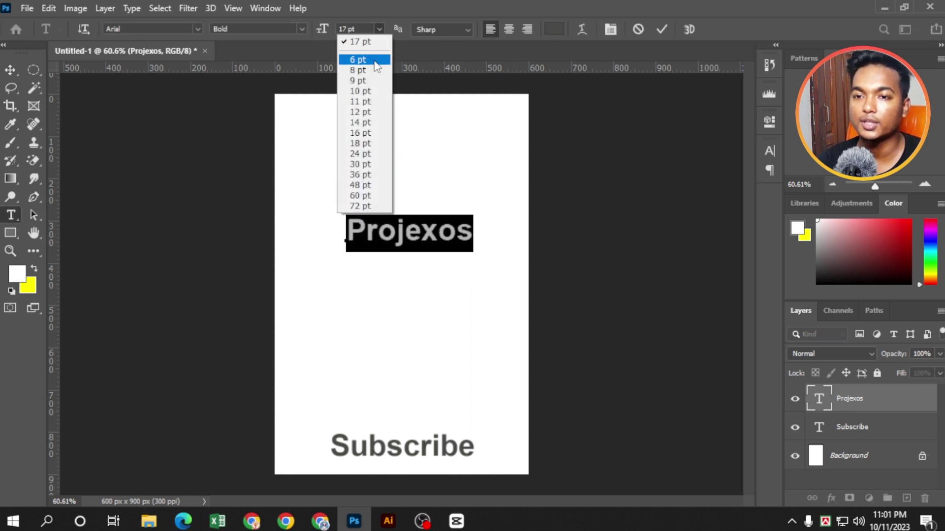
pyautogui.click(365, 155)
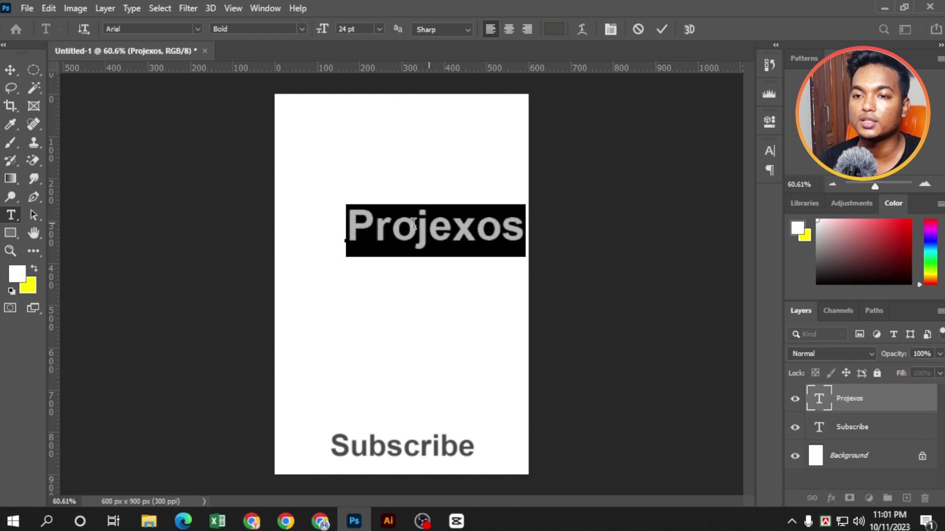
pyautogui.click(379, 29)
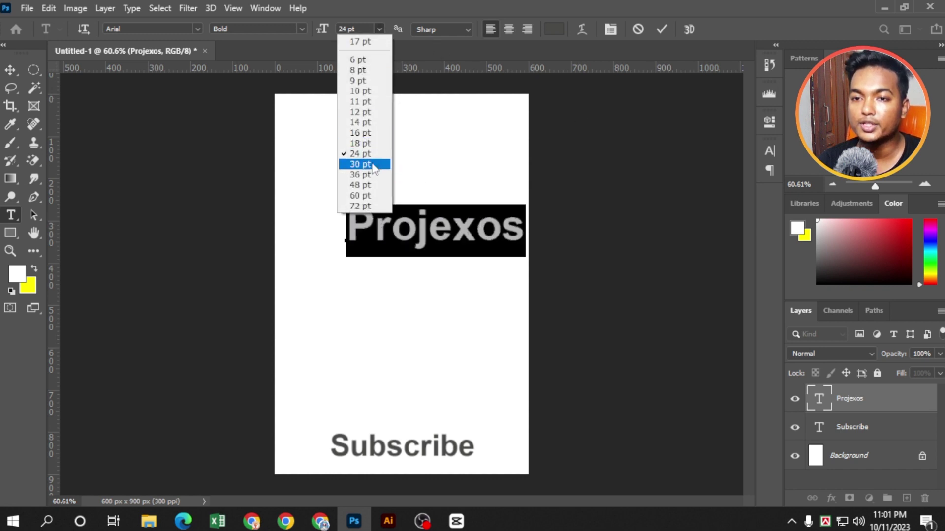
pyautogui.click(367, 175)
pyautogui.click(380, 29)
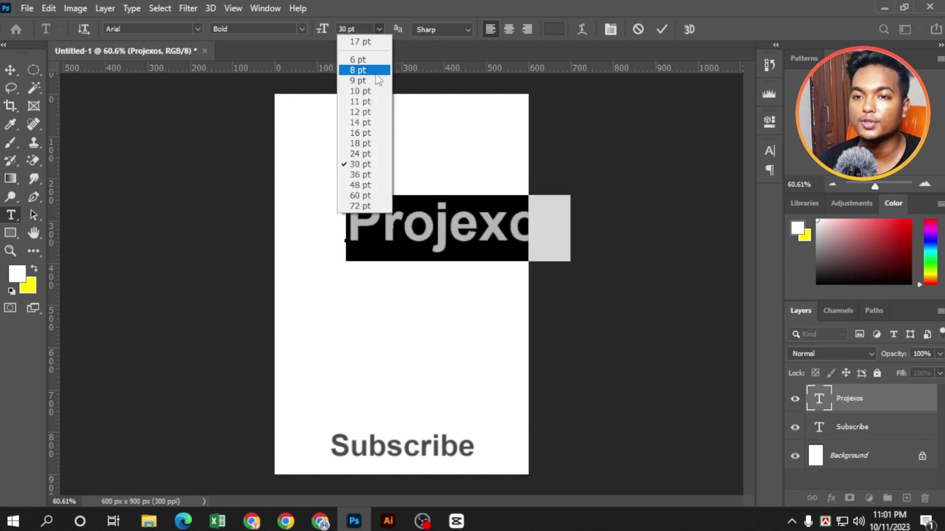
pyautogui.click(365, 99)
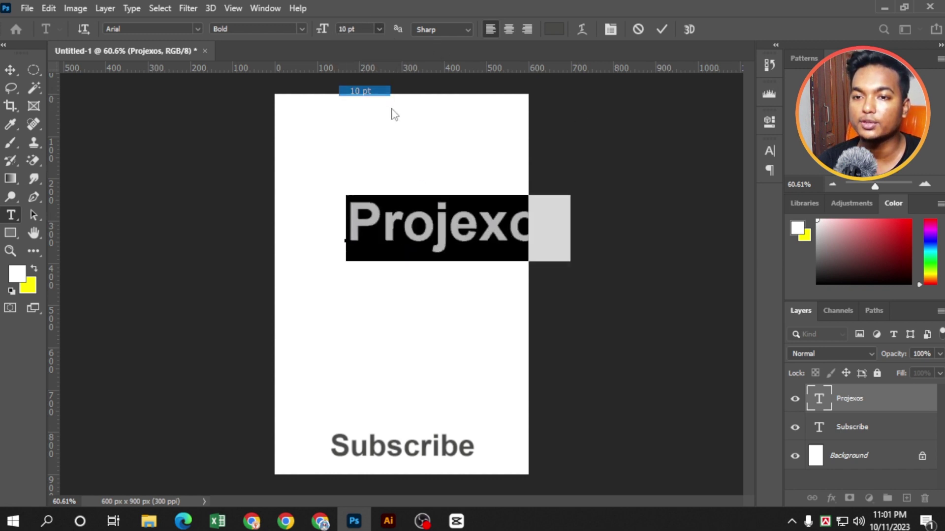
pyautogui.click(380, 30)
pyautogui.click(363, 144)
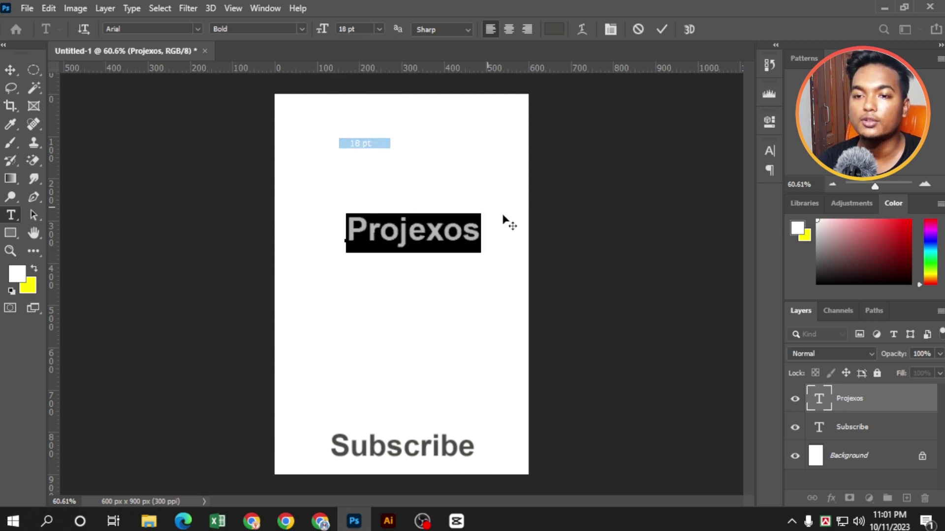
# - Move Projexos lower, set it in Algerian, then move it up and right
pyautogui.moveTo(414, 233); pyautogui.dragTo(401, 233)
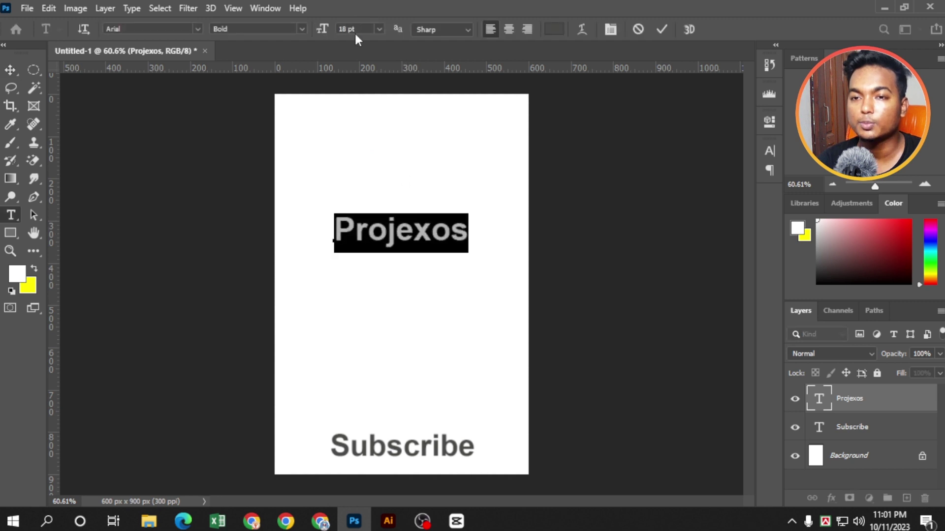
pyautogui.click(10, 69)
pyautogui.moveTo(434, 229)
pyautogui.mouseDown()
pyautogui.moveTo(434, 251)
pyautogui.moveTo(418, 235)
pyautogui.mouseUp()
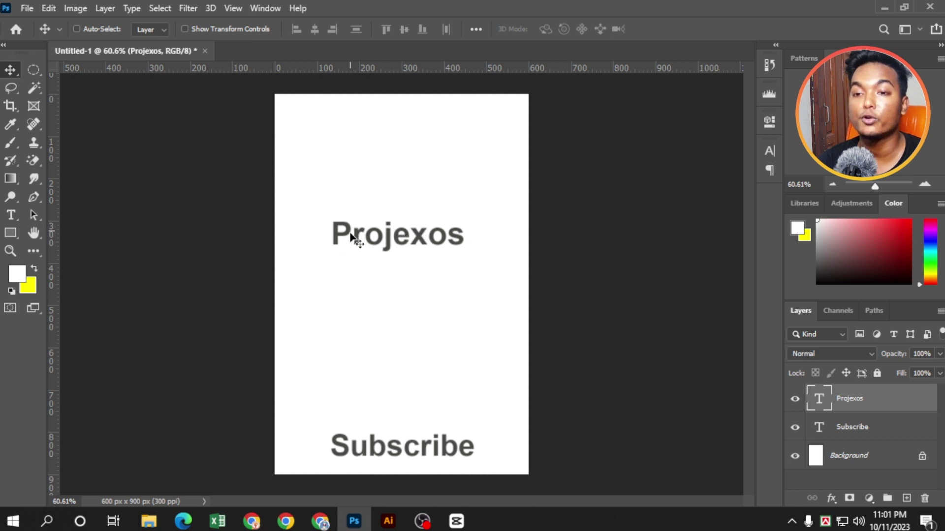
pyautogui.doubleClick(421, 245)
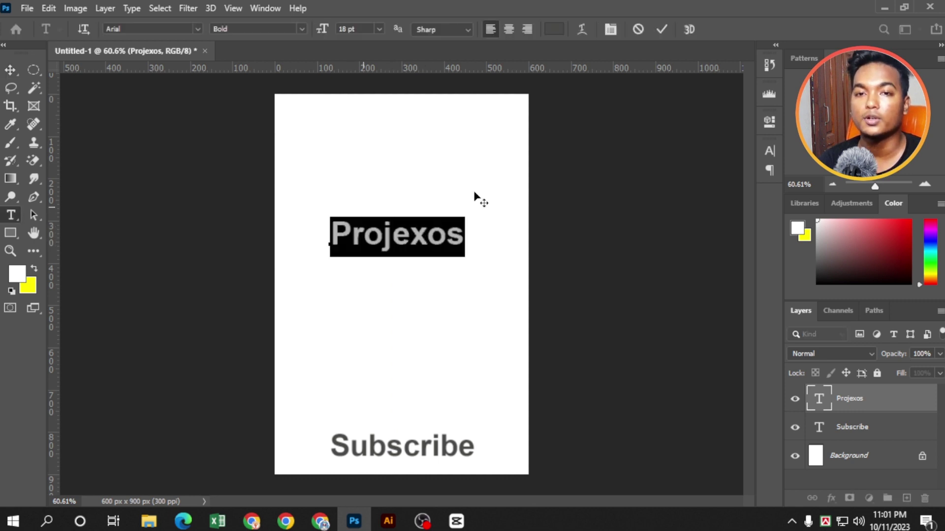
pyautogui.click(197, 28)
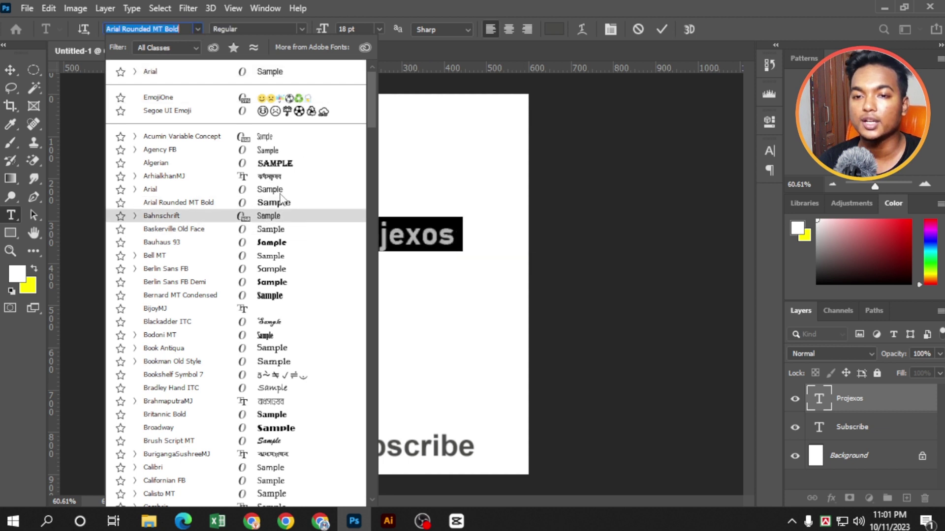
pyautogui.click(292, 163)
pyautogui.click(661, 30)
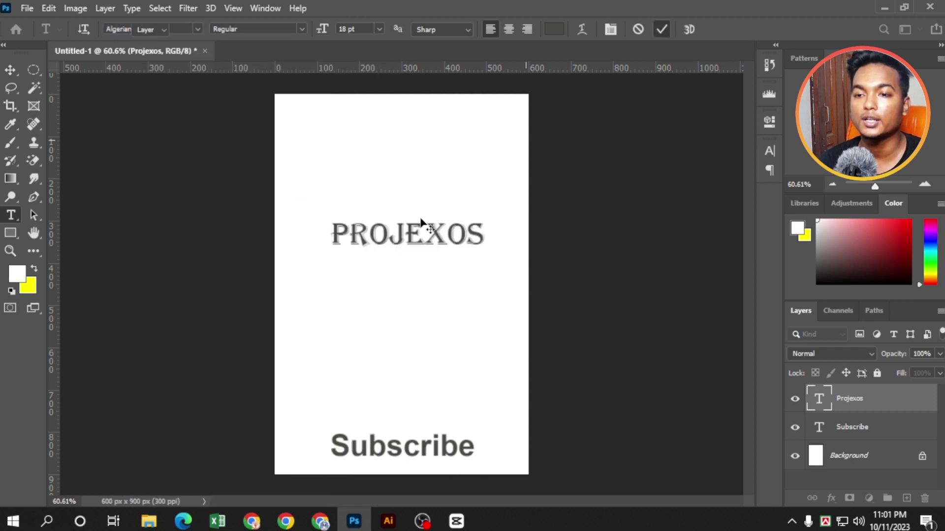
pyautogui.press('v')
pyautogui.moveTo(379, 249); pyautogui.dragTo(401, 195)
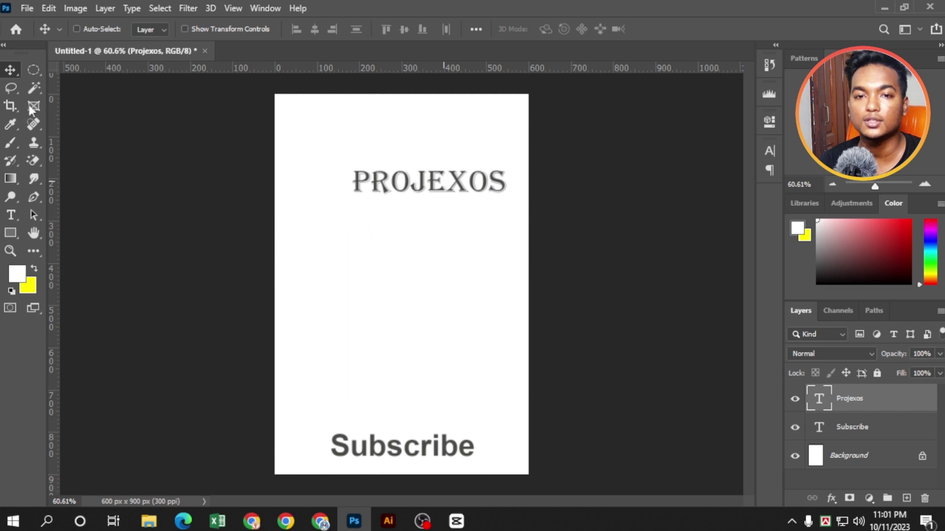
# - Extend the canvas to the right with the Crop tool to 1048 × 900 px
pyautogui.click(10, 106)
pyautogui.moveTo(534, 287); pyautogui.dragTo(625, 276)
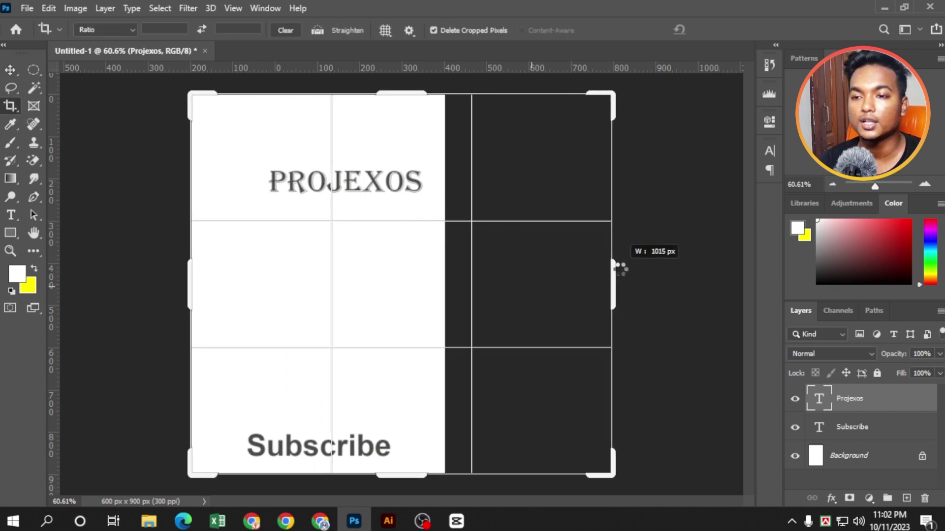
pyautogui.click(726, 31)
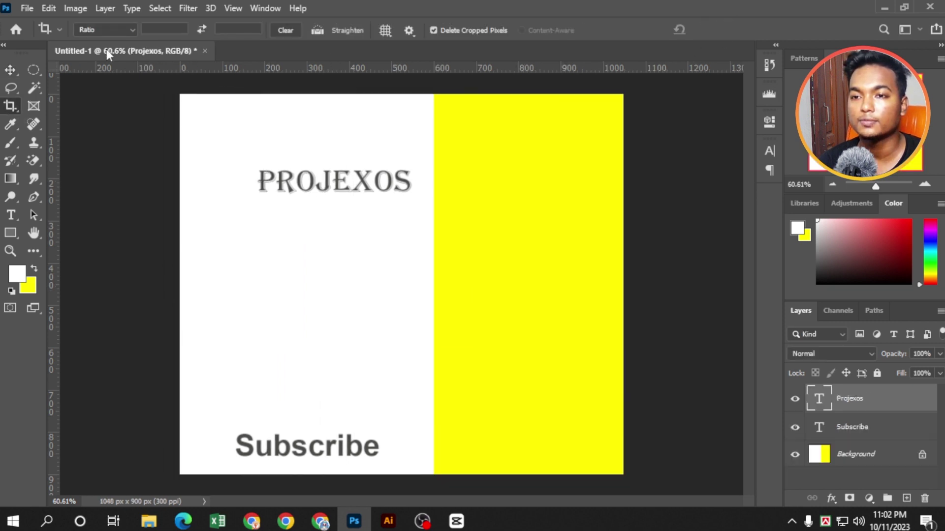
pyautogui.click(10, 70)
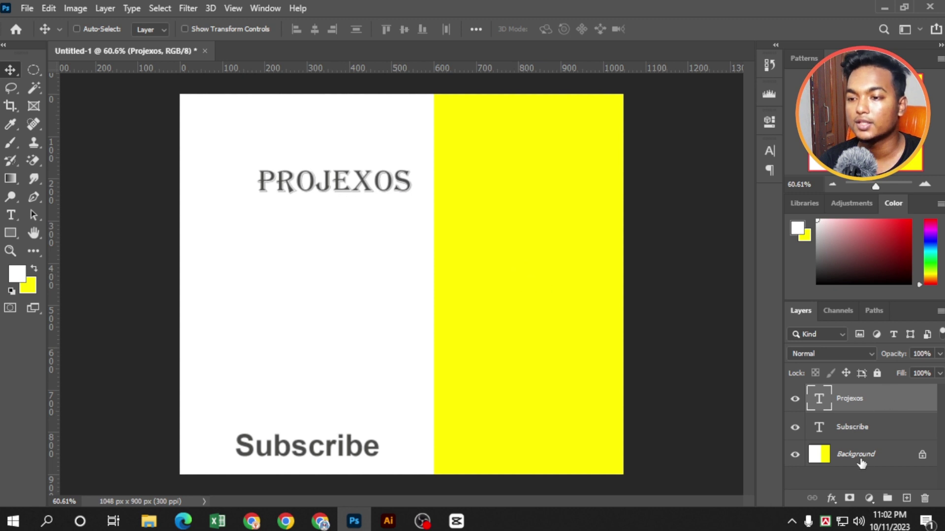
# - Unlock the Background into Layer 0 and add a white Solid Color fill layer
pyautogui.click(886, 454)
pyautogui.click(922, 454)
pyautogui.click(869, 497)
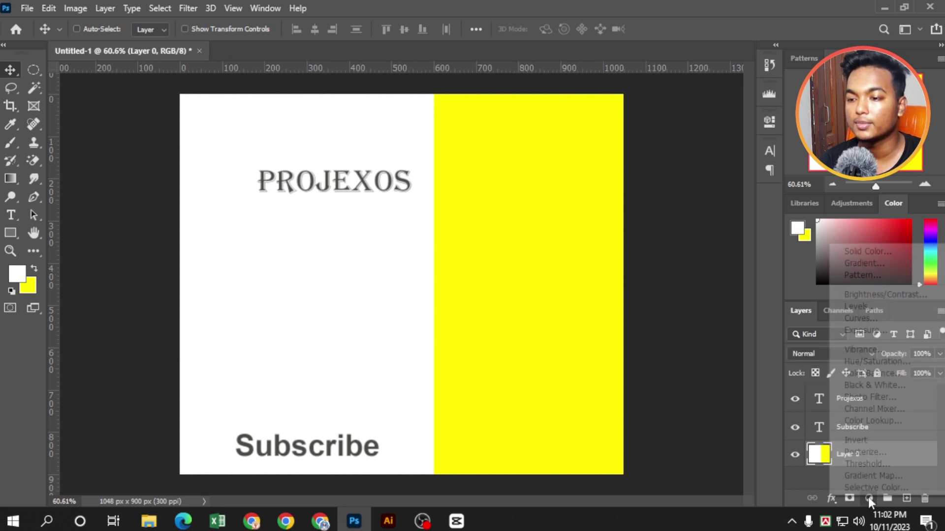
pyautogui.click(868, 251)
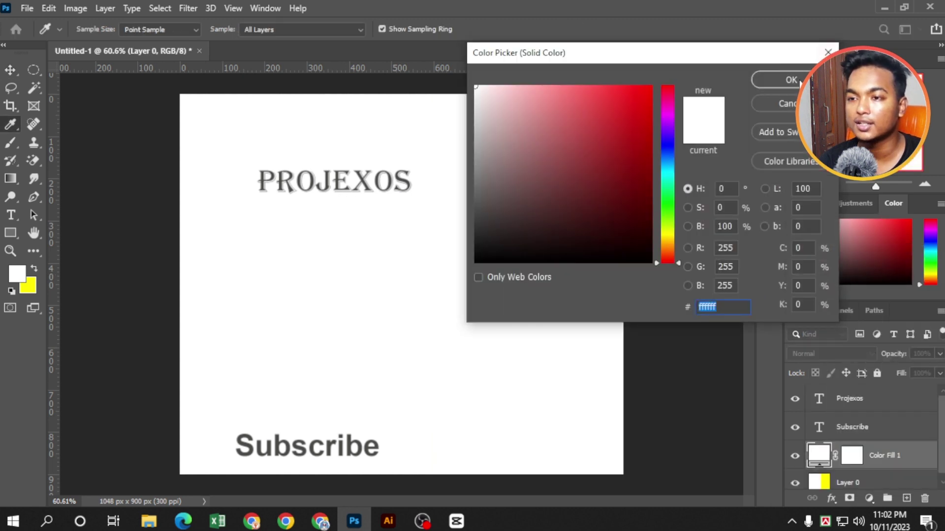
pyautogui.click(792, 80)
# - Lock Color Fill 1 and Layer 0, then move PROJEXOS toward the page centre
pyautogui.scroll(-1, 876, 456)
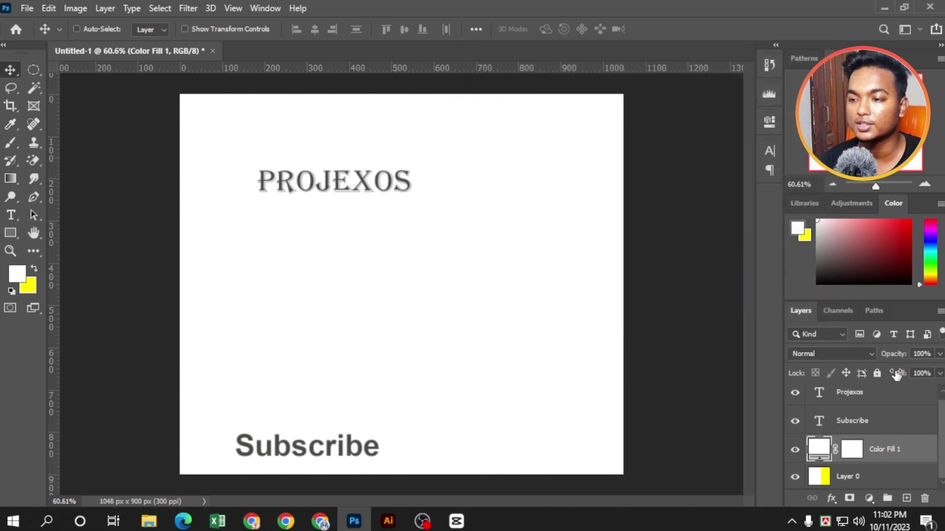
pyautogui.click(876, 373)
pyautogui.click(894, 476)
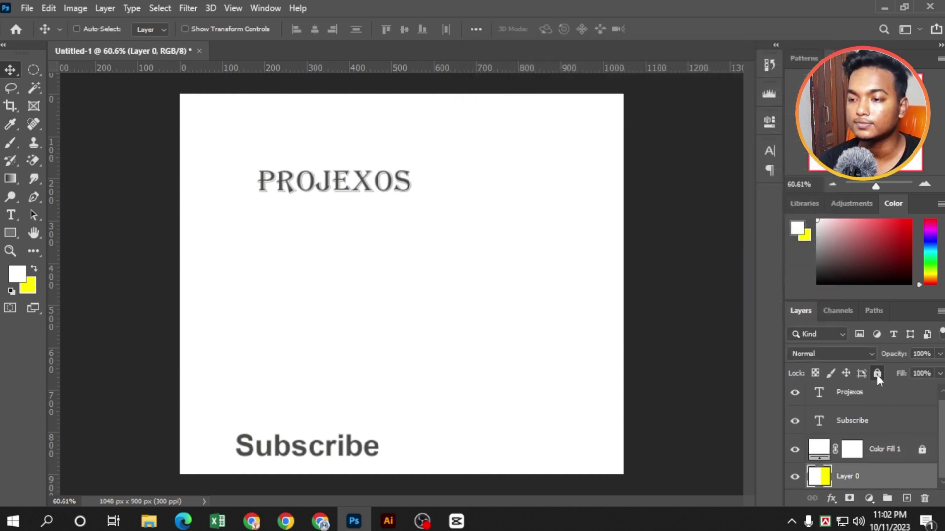
pyautogui.click(875, 373)
pyautogui.click(851, 392)
pyautogui.moveTo(344, 167)
pyautogui.mouseDown()
pyautogui.moveTo(449, 196)
pyautogui.moveTo(425, 218)
pyautogui.mouseUp()
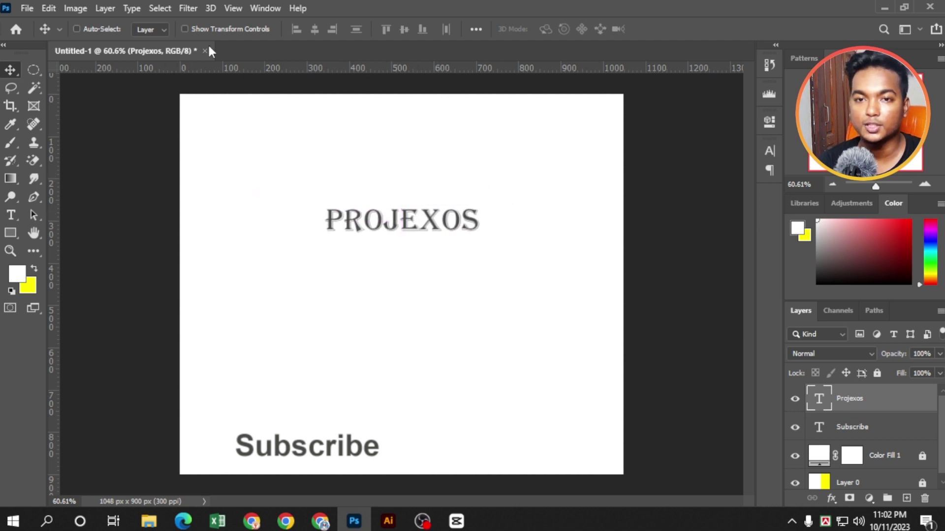
# - Try Broadway then Elephant on Projexos and move it about 160 px right
pyautogui.doubleClick(426, 224)
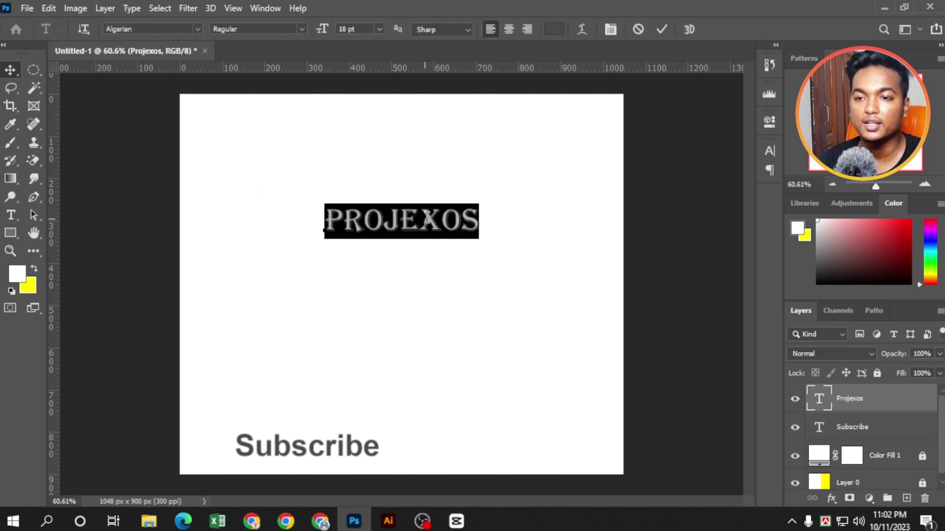
pyautogui.click(198, 29)
pyautogui.click(290, 441)
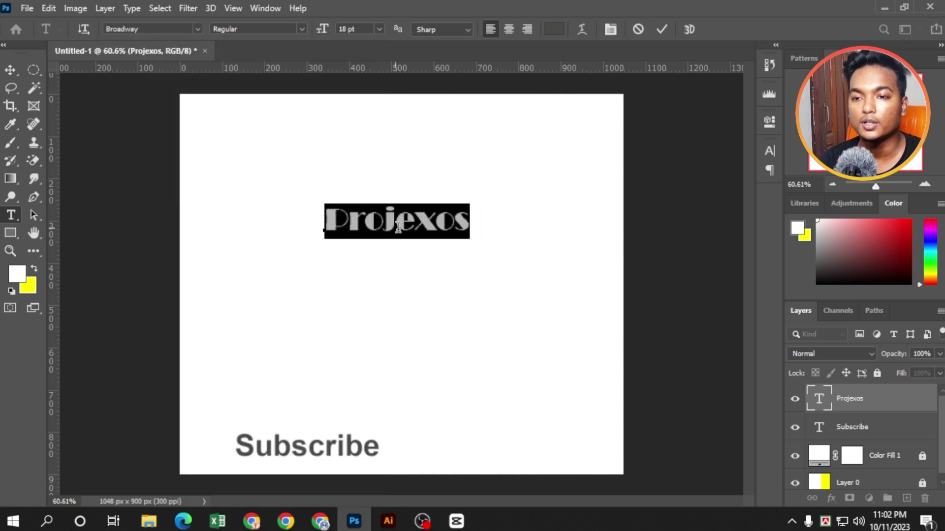
pyautogui.click(199, 31)
pyautogui.scroll(-2, 320, 413)
pyautogui.scroll(-2, 310, 412)
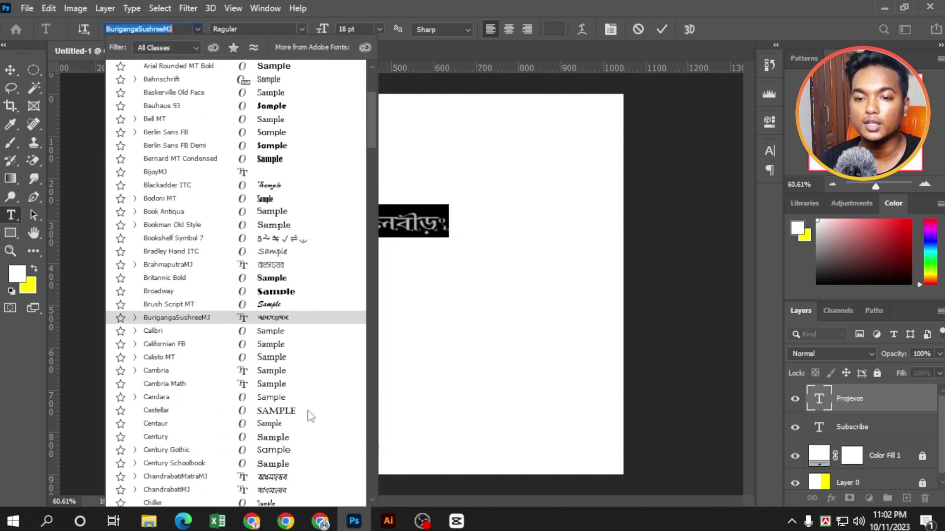
pyautogui.scroll(-2, 311, 416)
pyautogui.scroll(-2, 310, 418)
pyautogui.scroll(-3, 308, 394)
pyautogui.scroll(-2, 300, 386)
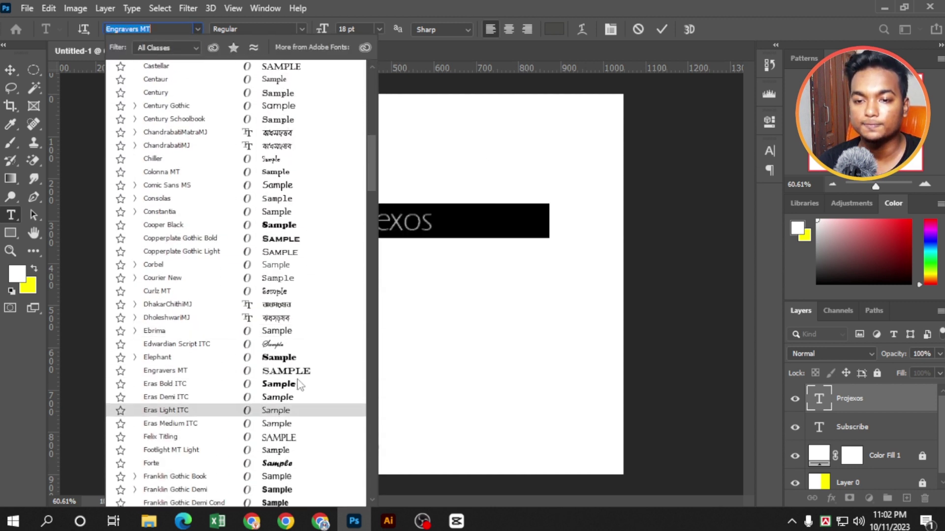
pyautogui.click(289, 363)
pyautogui.click(662, 29)
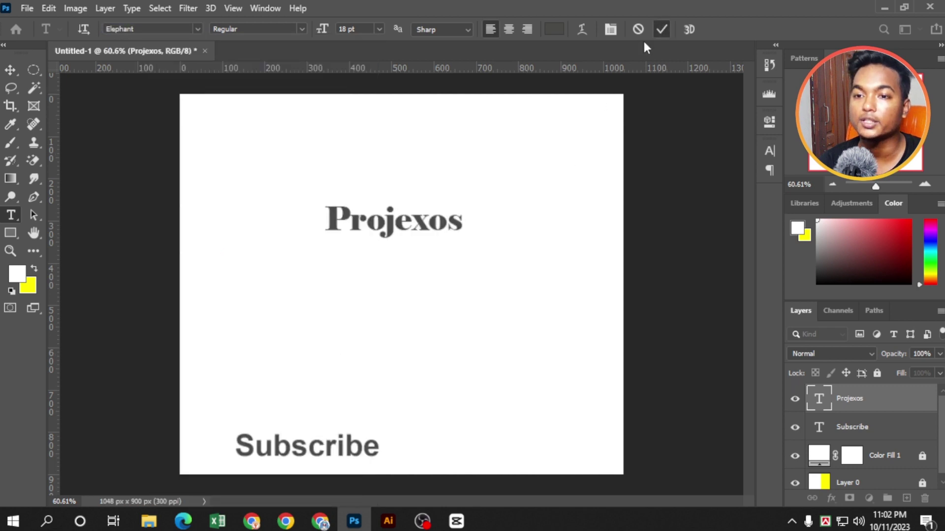
pyautogui.press('v')
pyautogui.moveTo(432, 237); pyautogui.dragTo(500, 238)
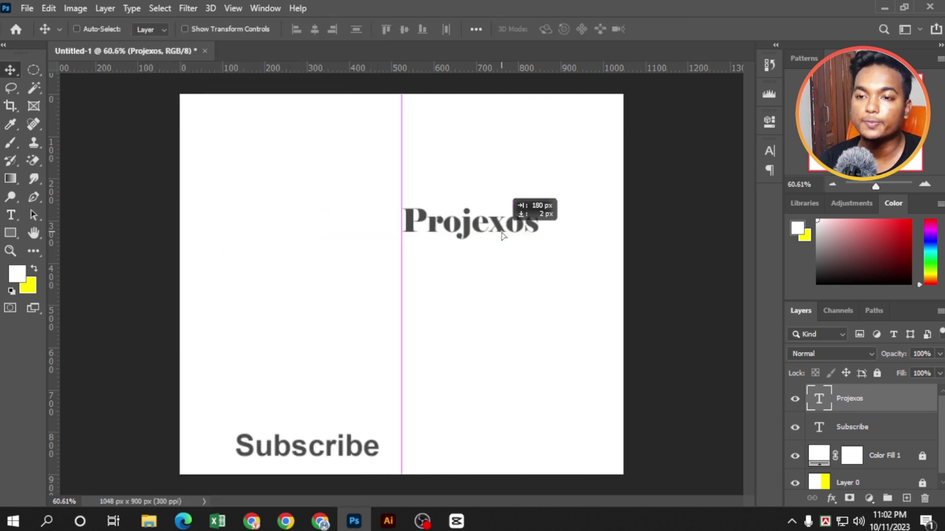
# - Change the Projexos font to Showcard Gothic and commit it
pyautogui.doubleClick(463, 232)
pyautogui.click(200, 29)
pyautogui.scroll(-3, 331, 381)
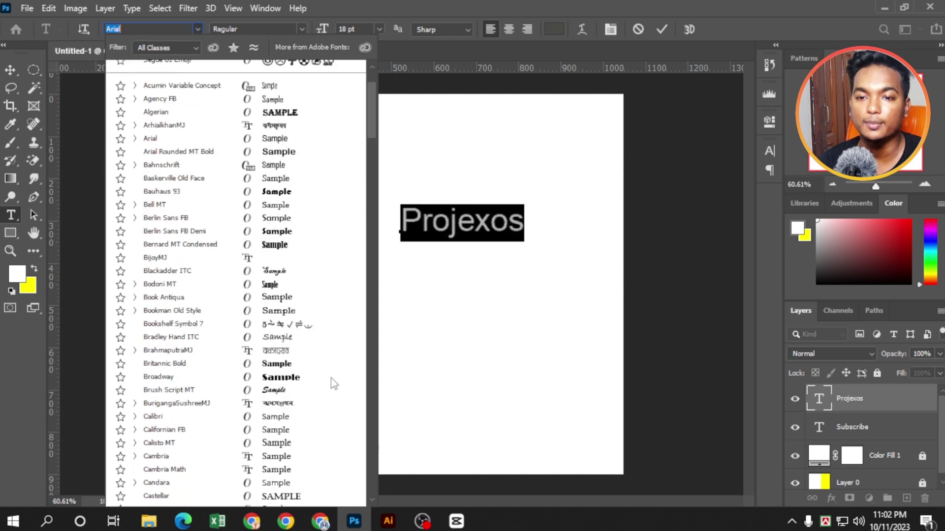
pyautogui.scroll(-4, 317, 382)
pyautogui.scroll(-4, 306, 396)
pyautogui.scroll(-5, 303, 393)
pyautogui.scroll(-8, 303, 393)
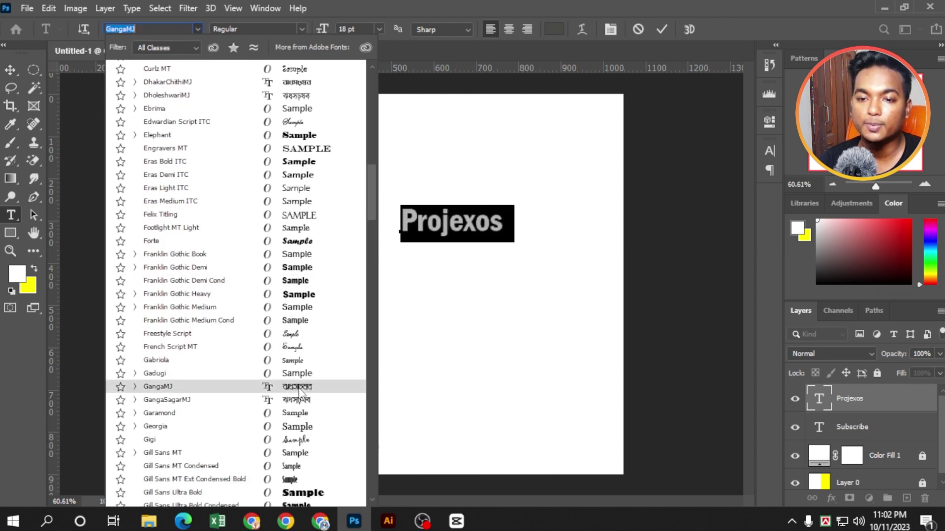
pyautogui.scroll(-1, 305, 386)
pyautogui.scroll(-2, 306, 472)
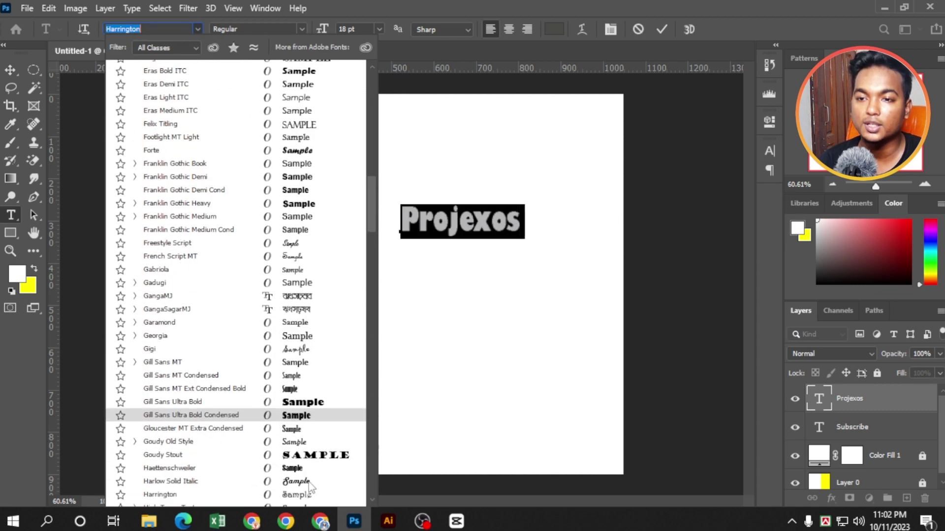
pyautogui.scroll(-3, 310, 462)
pyautogui.scroll(-4, 314, 457)
pyautogui.scroll(-5, 320, 423)
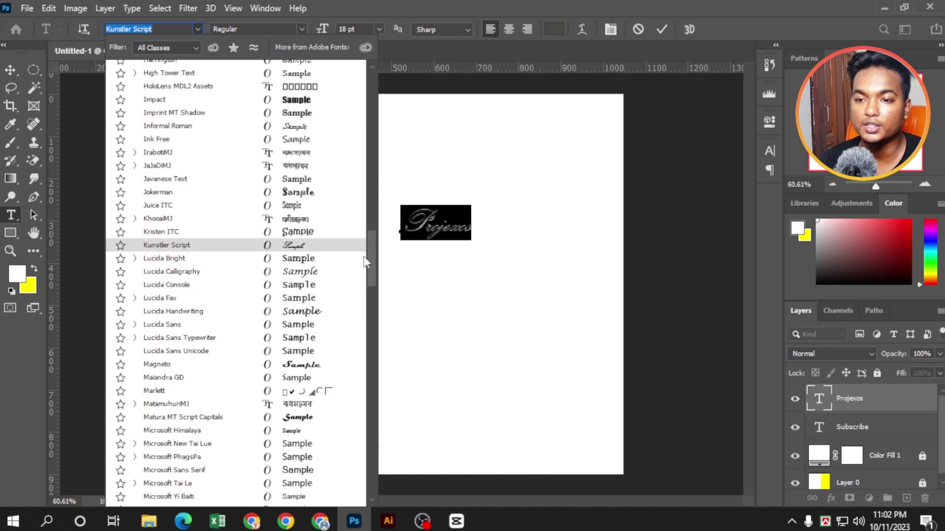
pyautogui.scroll(-5, 367, 332)
pyautogui.scroll(-4, 354, 369)
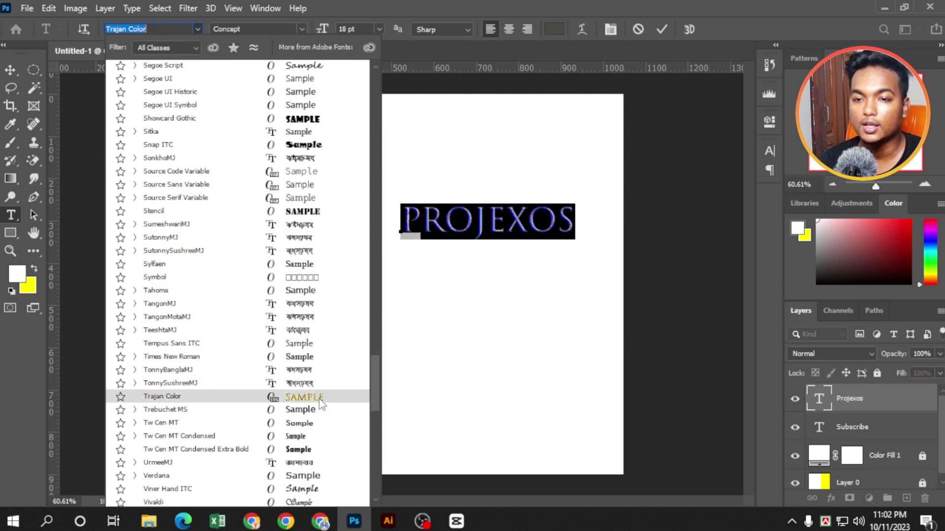
pyautogui.click(308, 123)
pyautogui.click(664, 28)
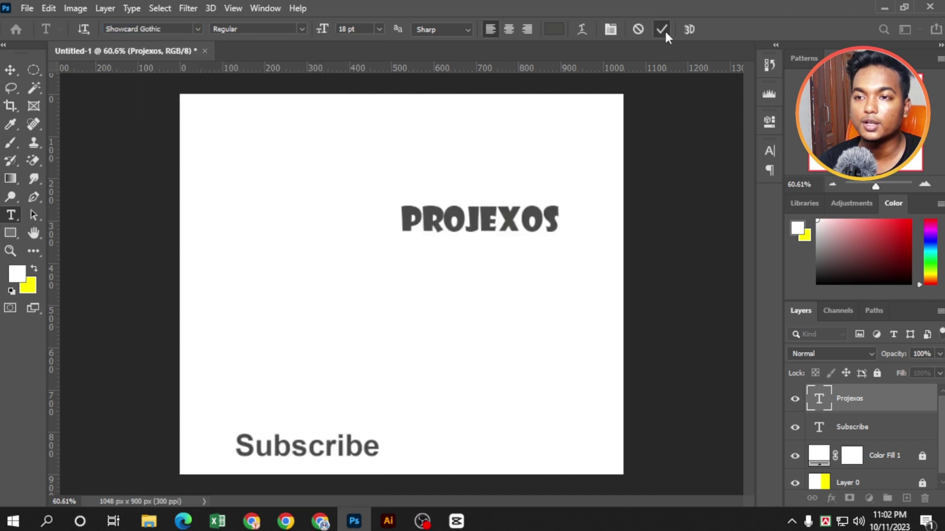
# - Centre PROJEXOS horizontally and try Arial, then Bernard MT Condensed, on its text
pyautogui.press('v')
pyautogui.moveTo(516, 218); pyautogui.dragTo(431, 220)
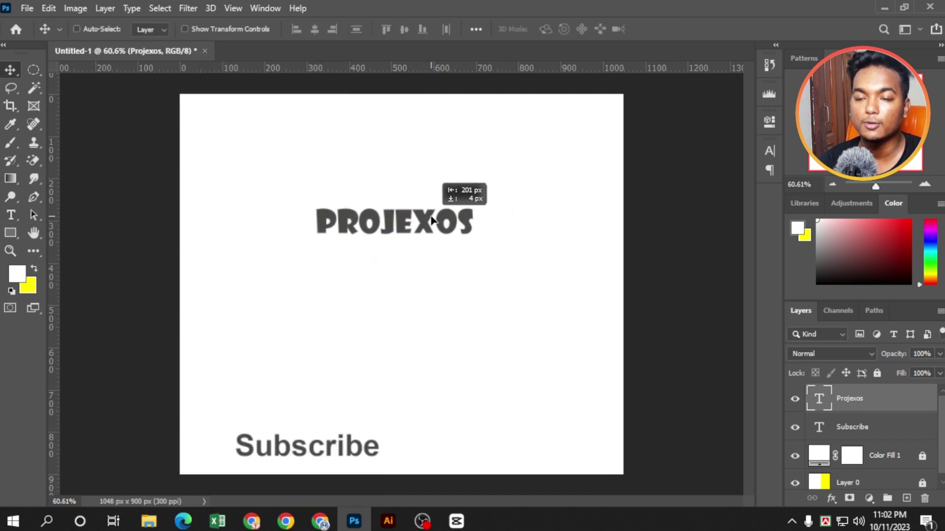
pyautogui.moveTo(408, 220); pyautogui.dragTo(416, 207)
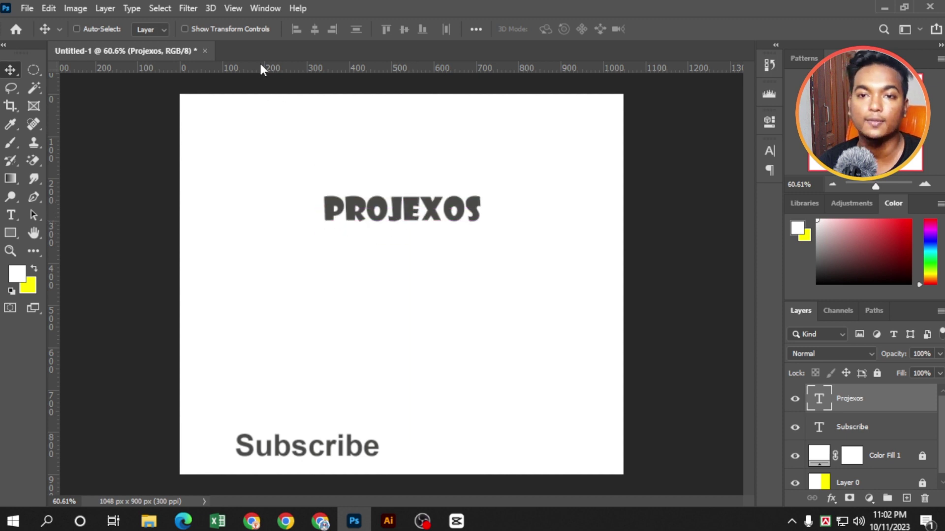
pyautogui.doubleClick(441, 225)
pyautogui.click(200, 30)
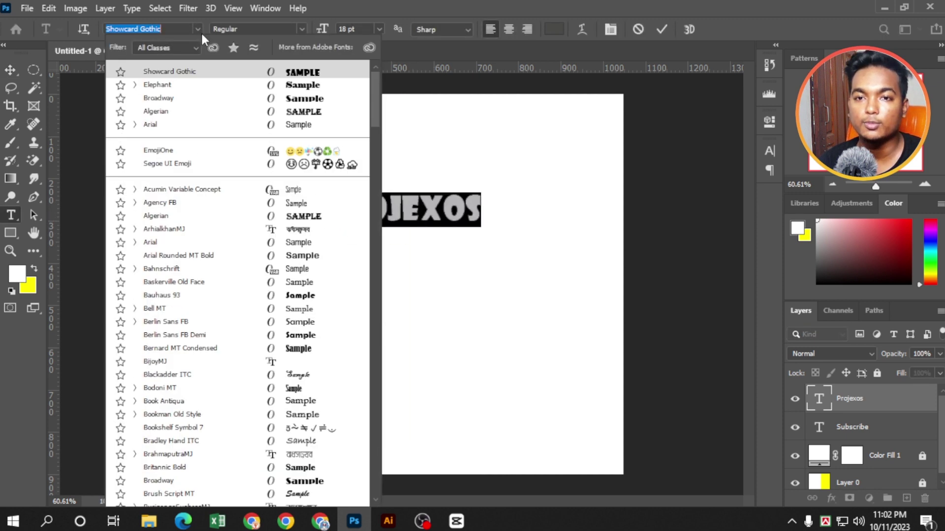
pyautogui.scroll(-3, 239, 320)
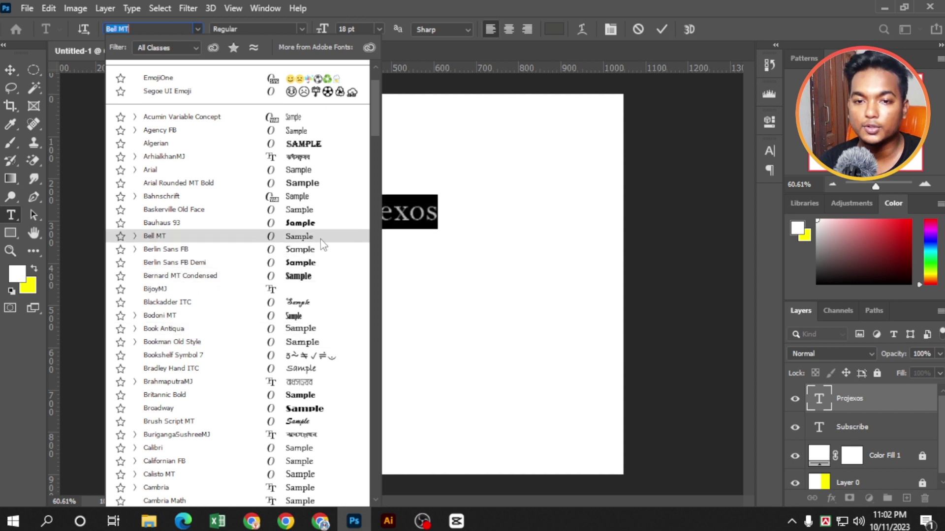
pyautogui.click(178, 169)
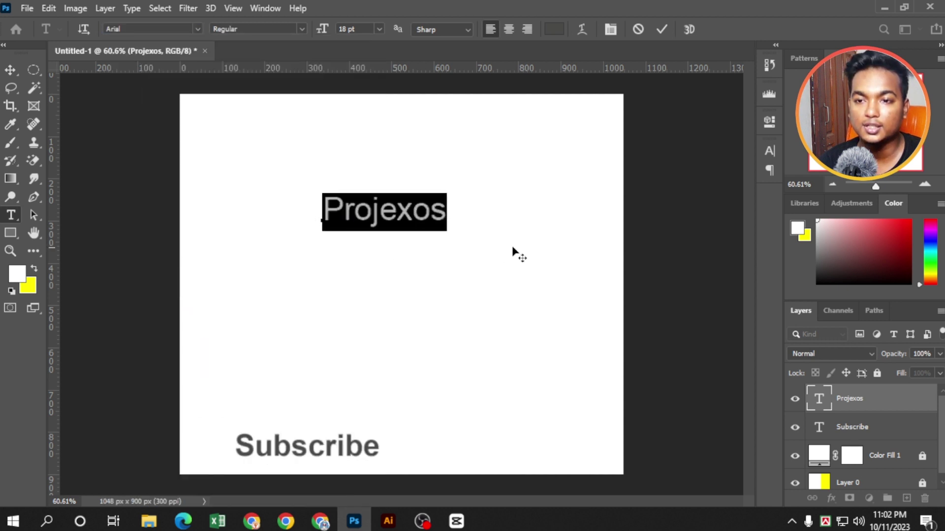
pyautogui.click(200, 28)
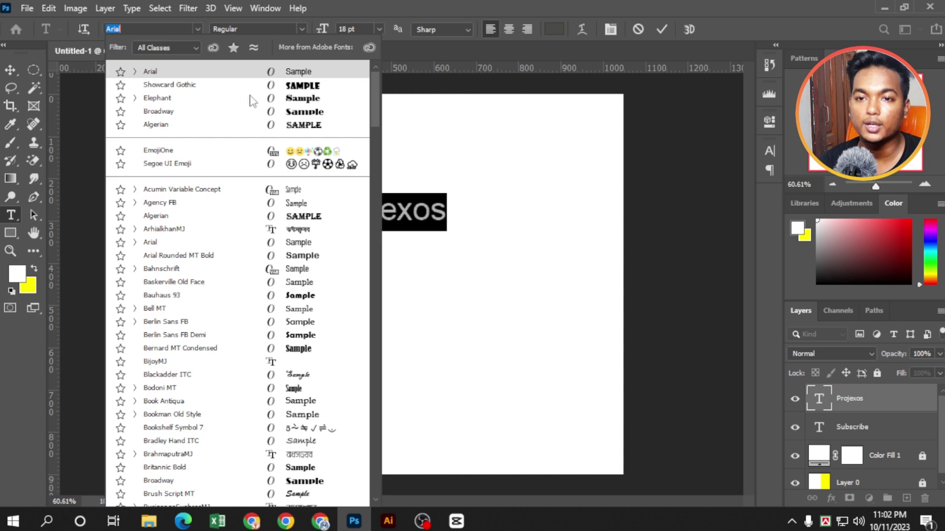
pyautogui.click(301, 351)
pyautogui.click(662, 30)
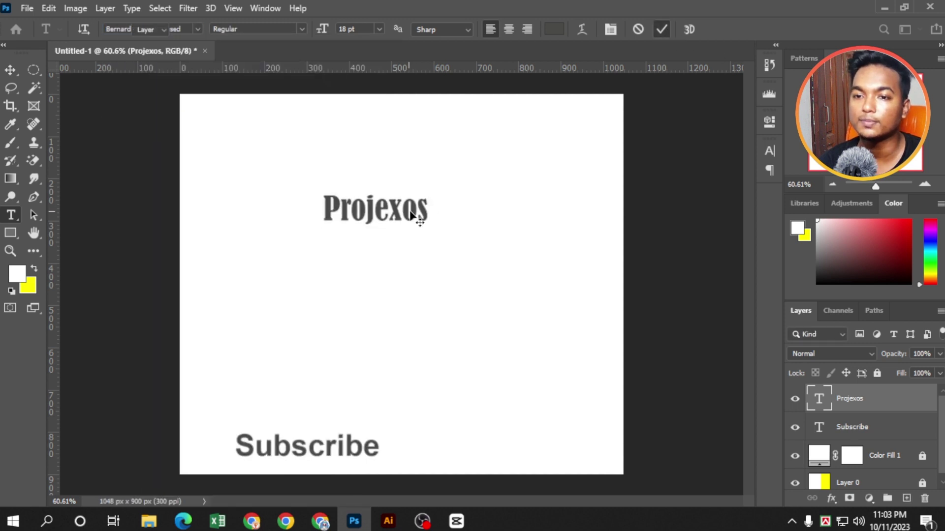
# - Move Projexos down-right and set it in Arial with the Black style, committed
pyautogui.press('v')
pyautogui.moveTo(380, 207); pyautogui.dragTo(414, 240)
pyautogui.doubleClick(415, 240)
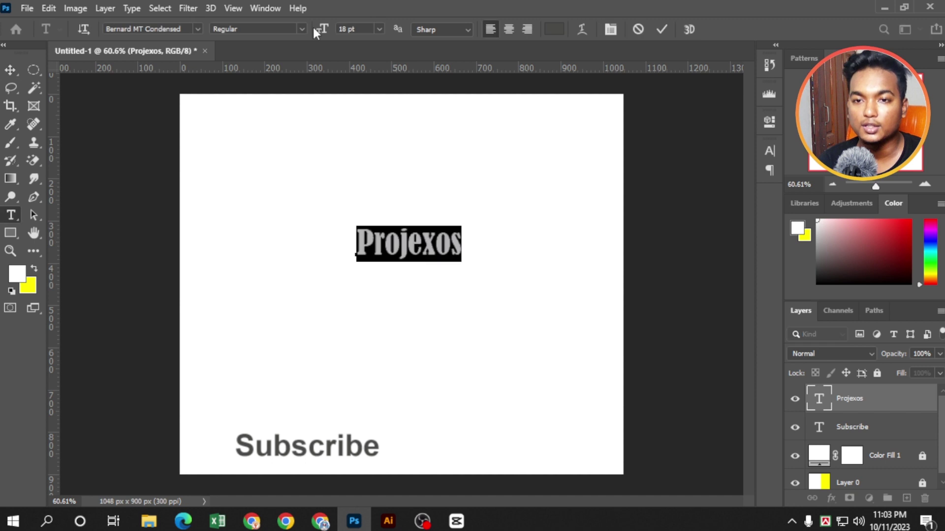
pyautogui.click(302, 28)
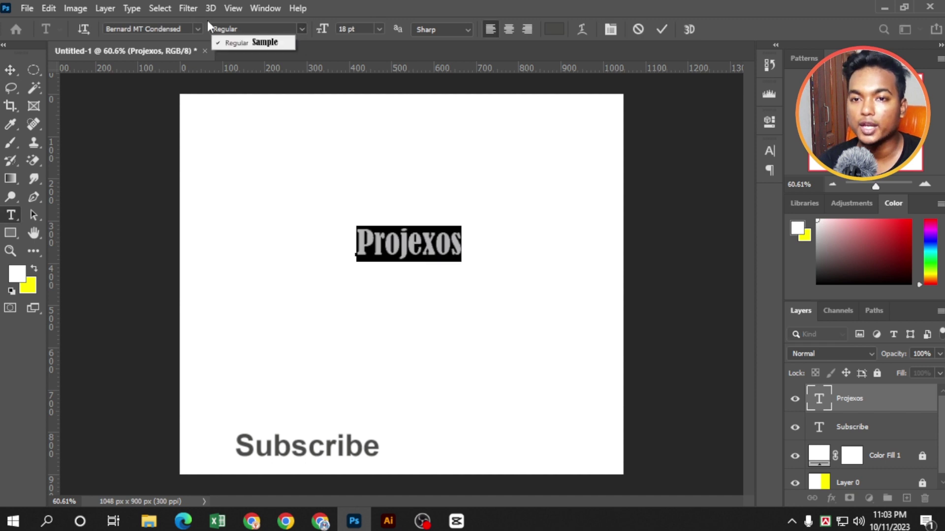
pyautogui.click(199, 29)
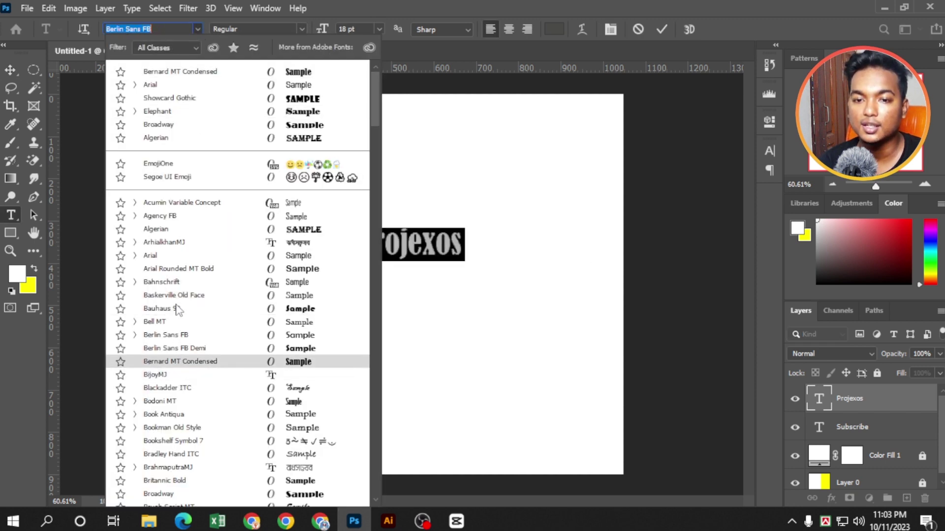
pyautogui.click(162, 255)
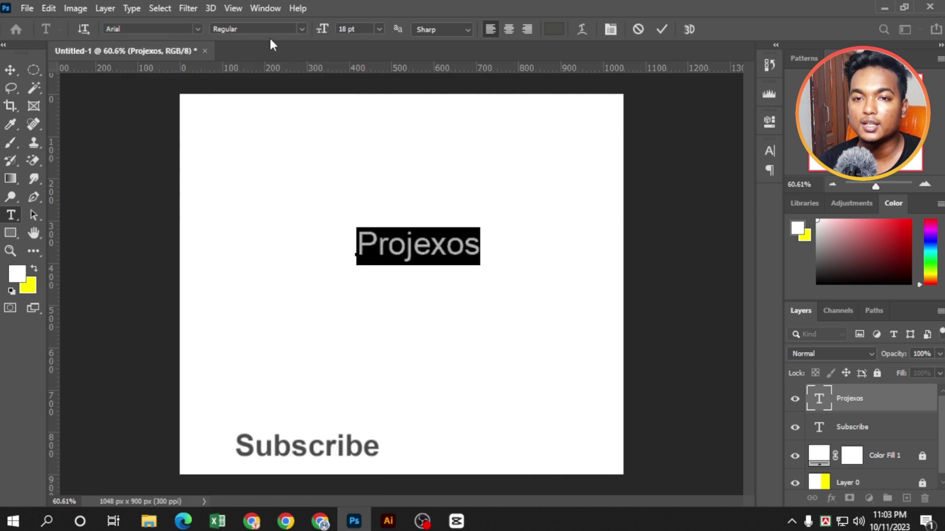
pyautogui.click(303, 29)
pyautogui.click(250, 131)
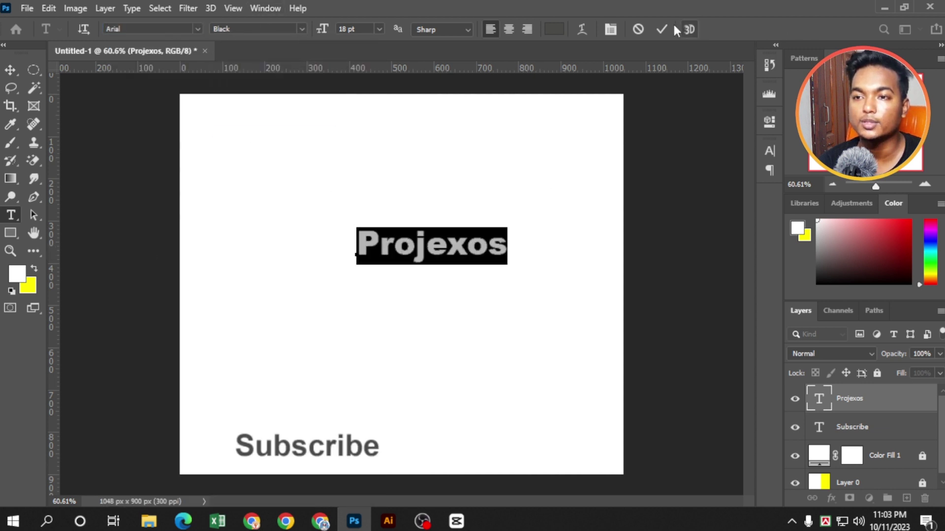
pyautogui.click(661, 29)
# - Change the Projexos text colour to pure black (000000)
pyautogui.press('v')
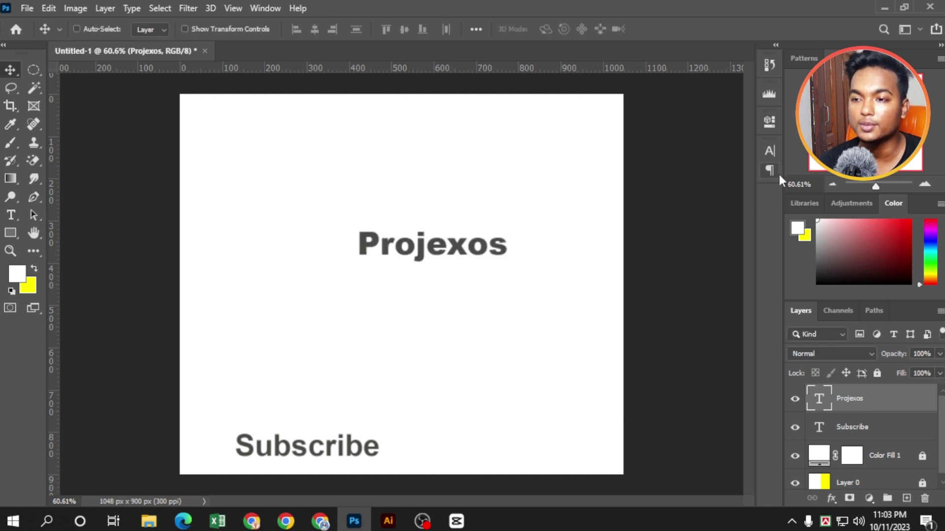
pyautogui.click(771, 151)
pyautogui.click(734, 228)
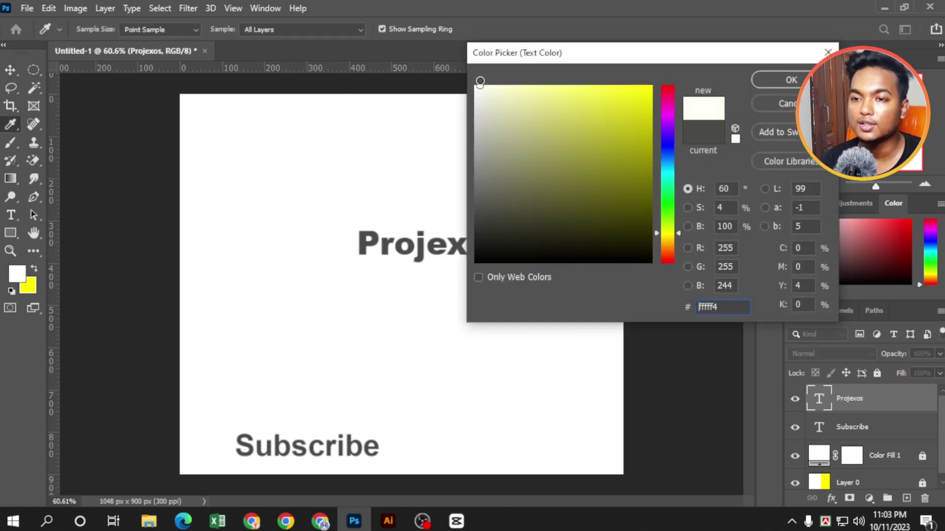
pyautogui.moveTo(478, 88); pyautogui.dragTo(470, 274)
pyautogui.click(788, 79)
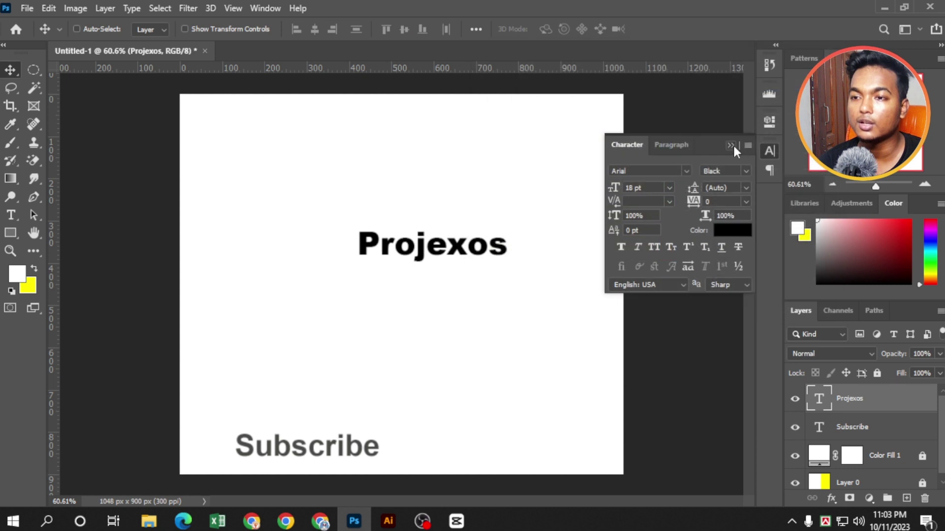
pyautogui.click(770, 151)
# - Try Bold Italic, Bold and Italic on Projexos, then settle on Regular
pyautogui.doubleClick(432, 260)
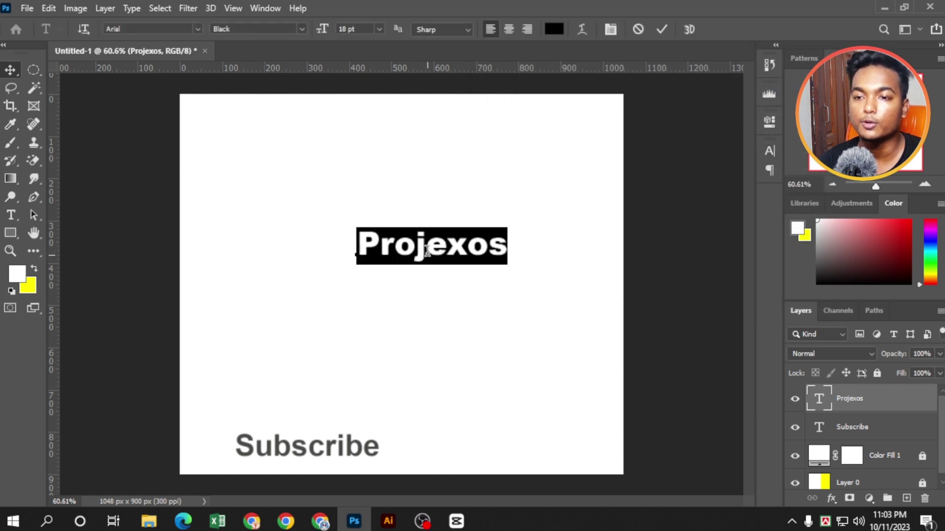
pyautogui.click(302, 28)
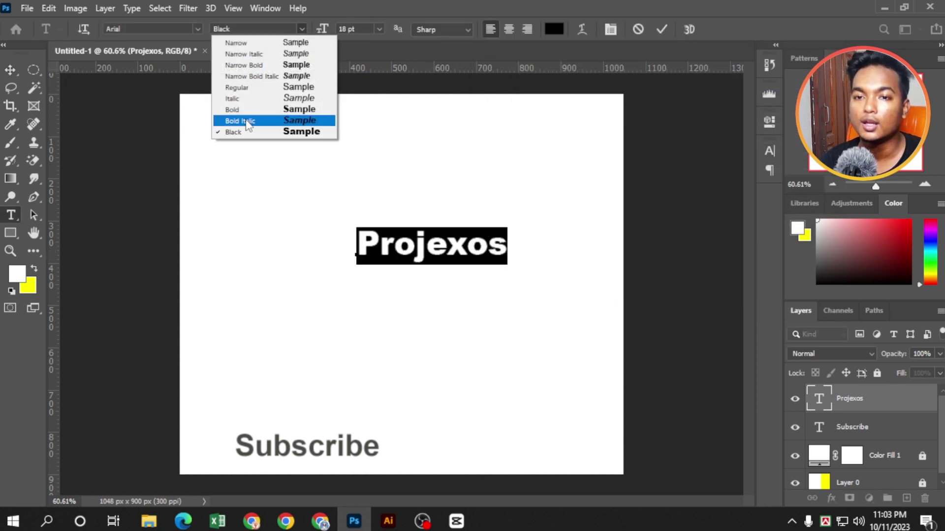
pyautogui.click(241, 120)
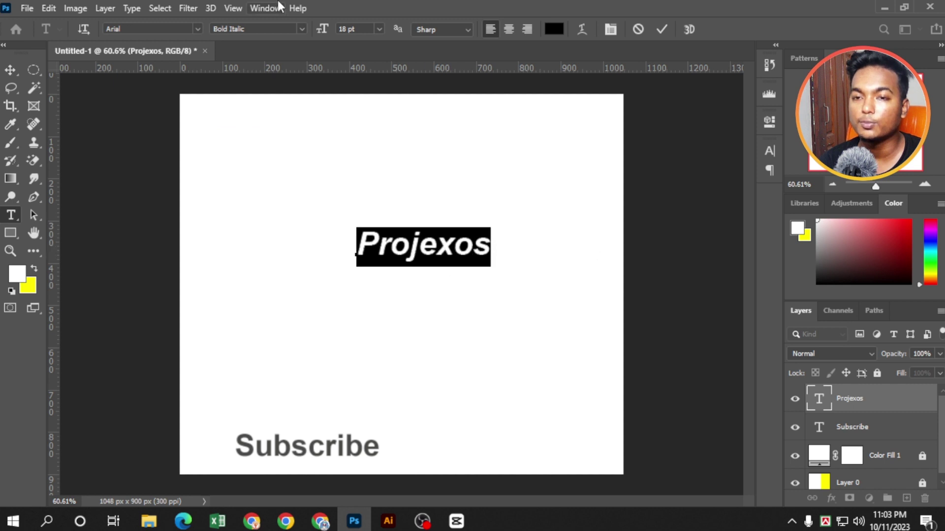
pyautogui.click(301, 29)
pyautogui.click(294, 109)
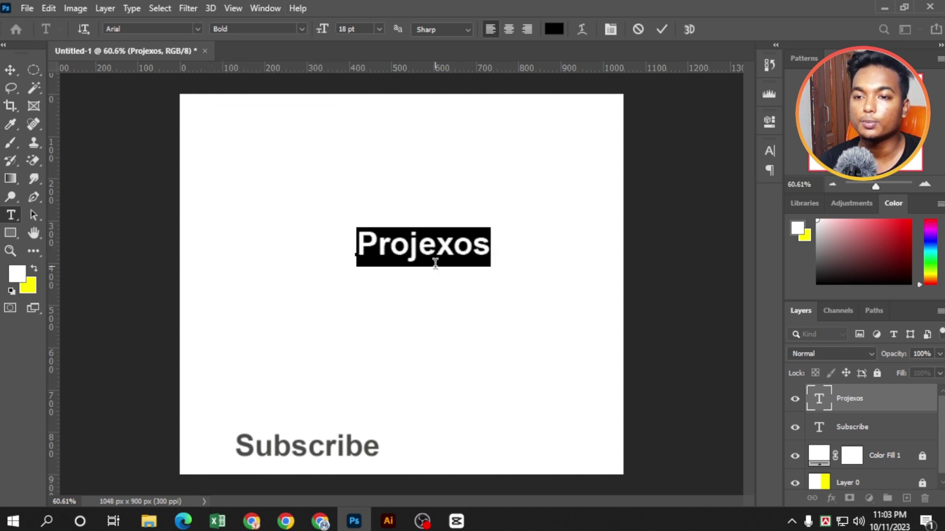
pyautogui.click(301, 28)
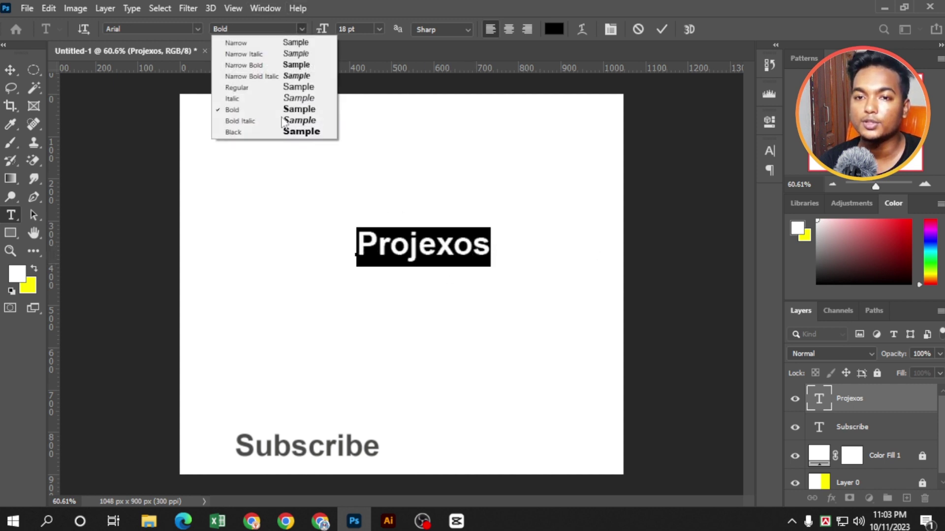
pyautogui.click(252, 99)
pyautogui.click(301, 28)
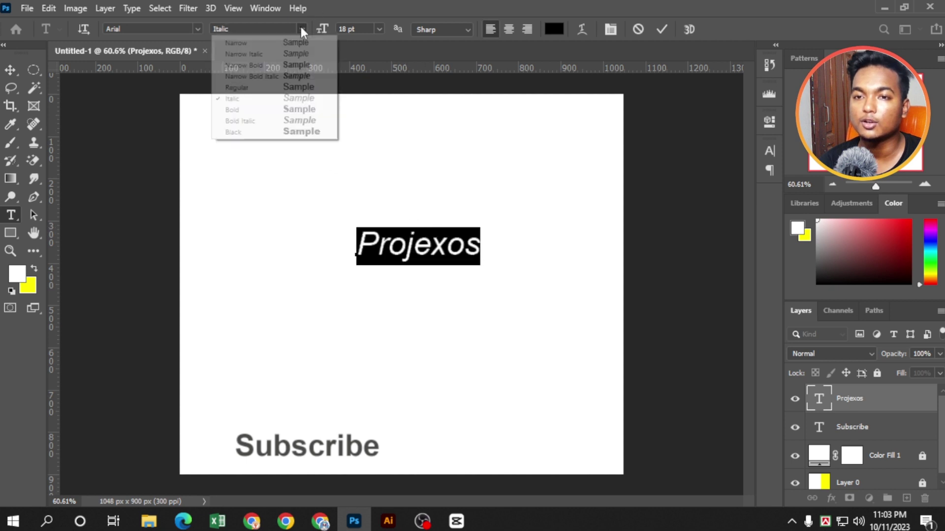
pyautogui.click(264, 88)
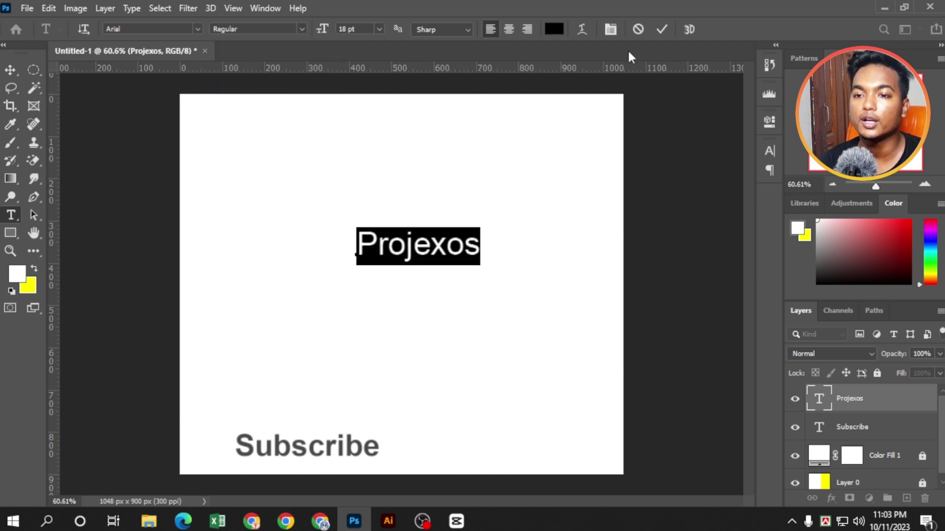
pyautogui.click(661, 31)
# - Move Projexos up-left, briefly try Bernard MT Condensed, and keep Arial Regular
pyautogui.press('v')
pyautogui.moveTo(438, 251); pyautogui.dragTo(388, 217)
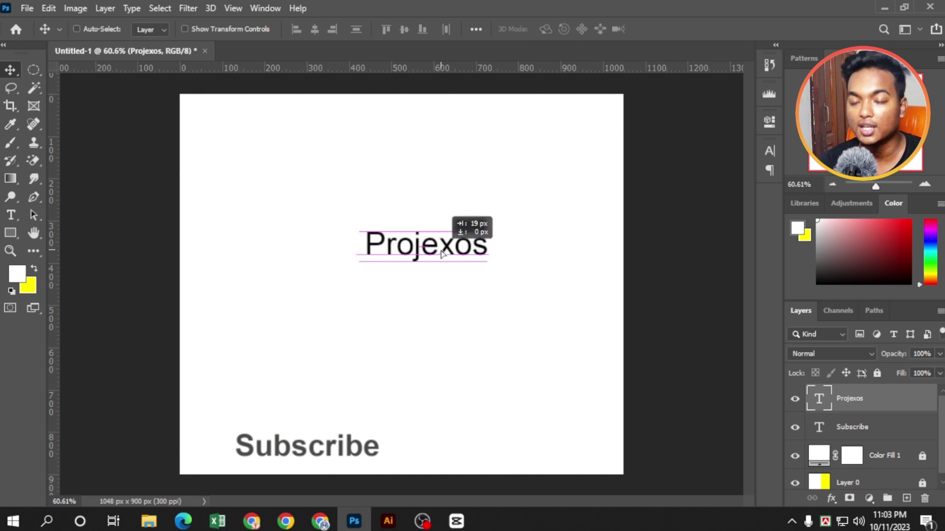
pyautogui.moveTo(422, 245)
pyautogui.mouseDown()
pyautogui.moveTo(468, 245)
pyautogui.moveTo(426, 250)
pyautogui.mouseUp()
pyautogui.doubleClick(419, 260)
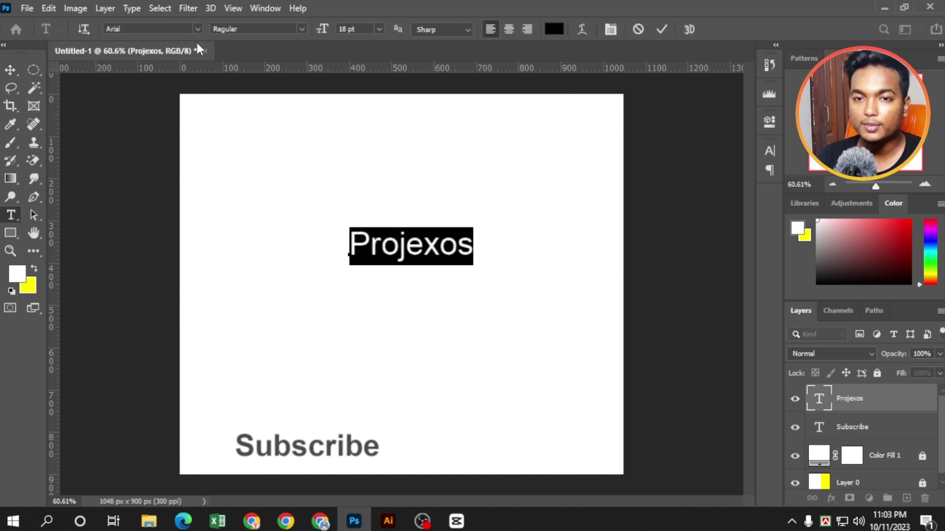
pyautogui.click(197, 29)
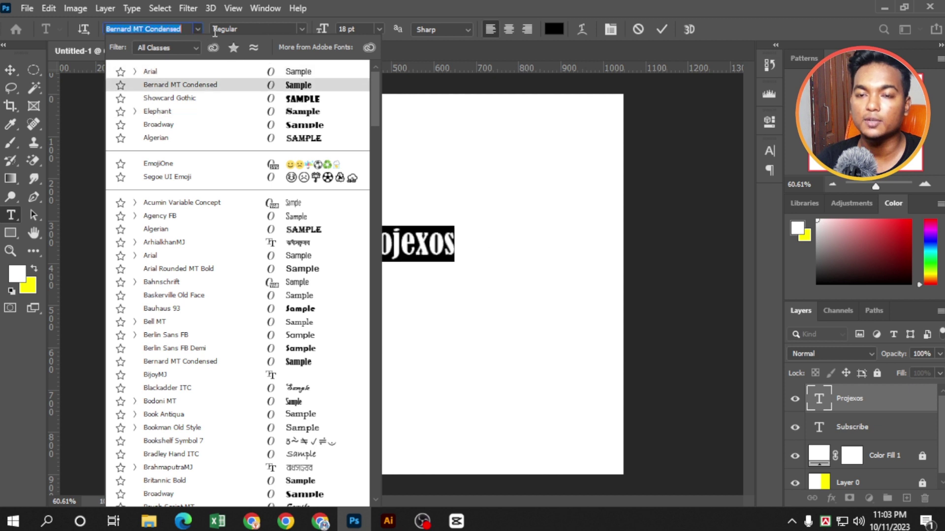
pyautogui.click(148, 85)
pyautogui.click(302, 28)
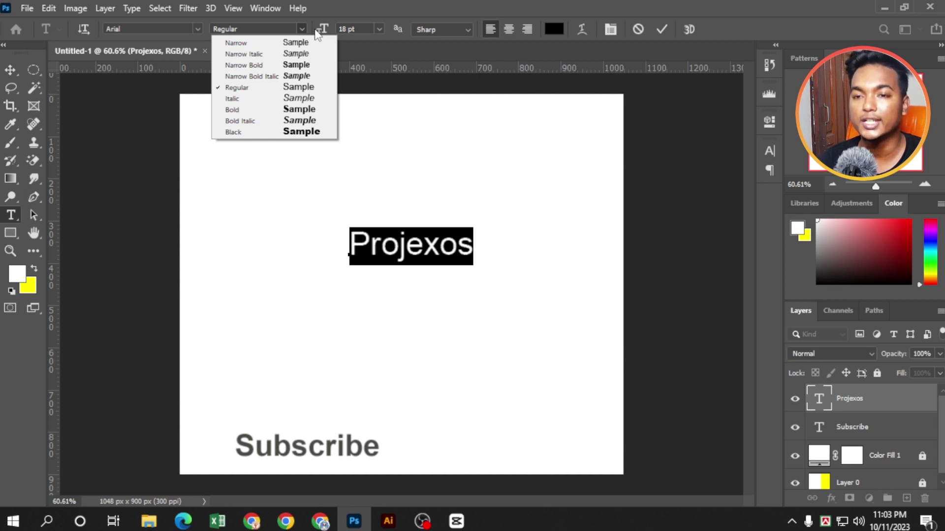
pyautogui.click(359, 27)
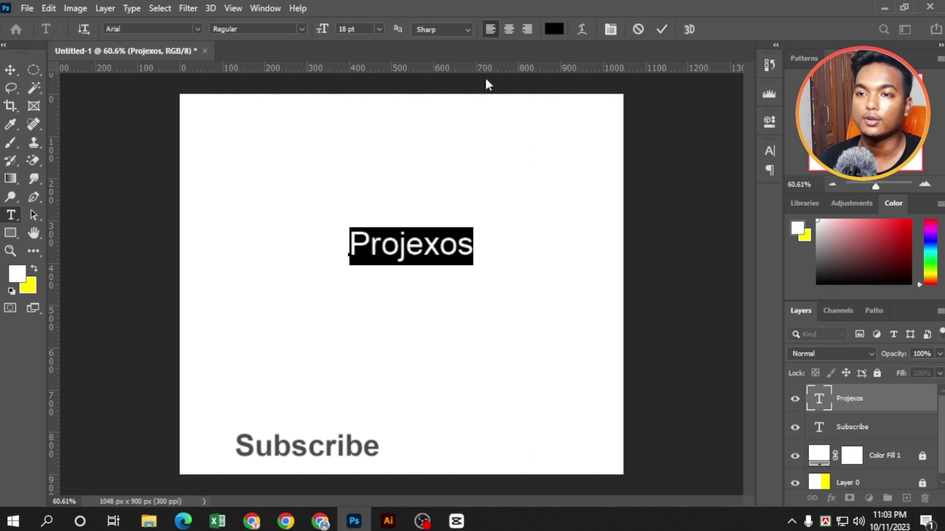
pyautogui.click(662, 27)
# - Drag Projexos left and up toward the upper left of the canvas
pyautogui.press('v')
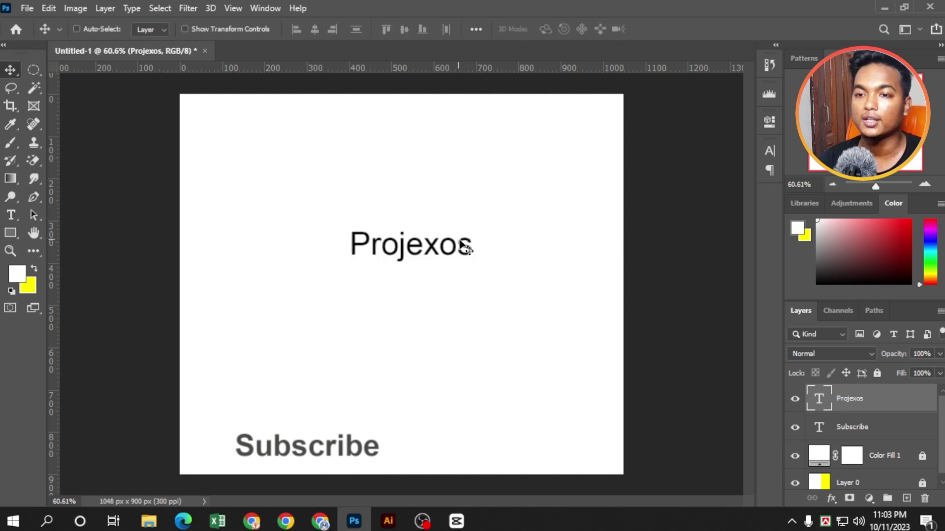
pyautogui.moveTo(454, 251); pyautogui.dragTo(337, 236)
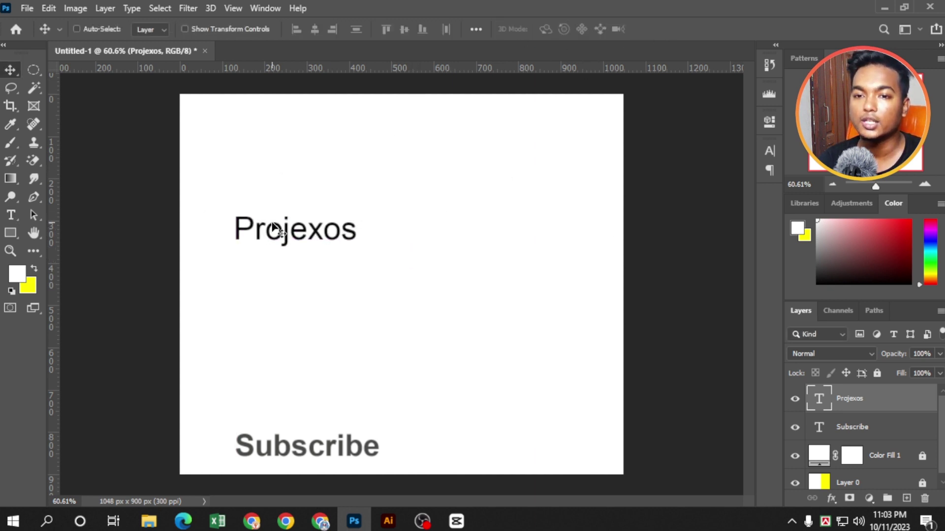
pyautogui.doubleClick(274, 228)
pyautogui.click(663, 29)
pyautogui.press('v')
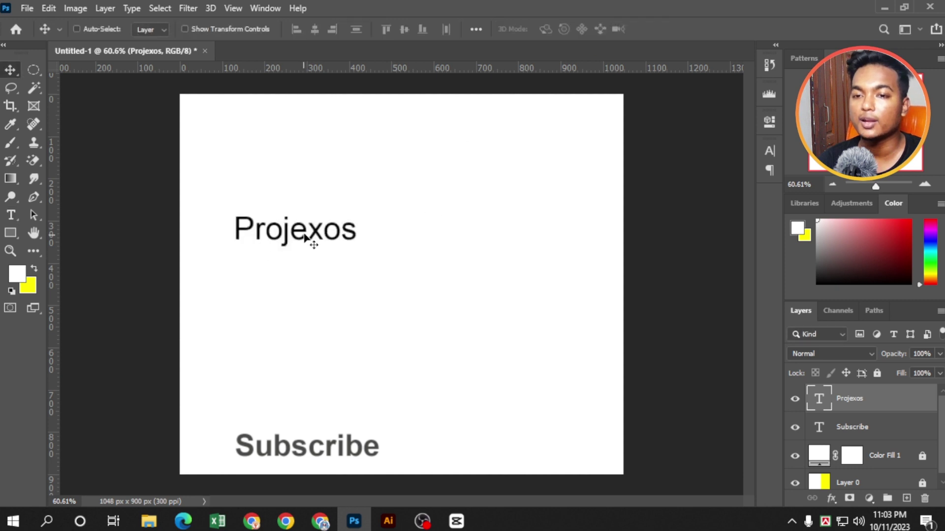
pyautogui.moveTo(302, 238)
pyautogui.mouseDown()
pyautogui.moveTo(293, 220)
pyautogui.moveTo(302, 239)
pyautogui.mouseUp()
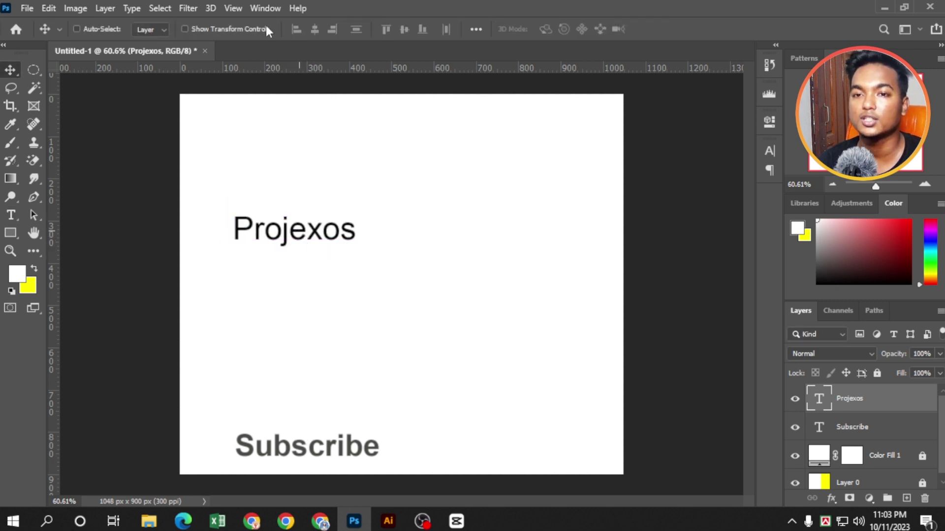
# - Show the Character panel from the Window menu
pyautogui.click(261, 8)
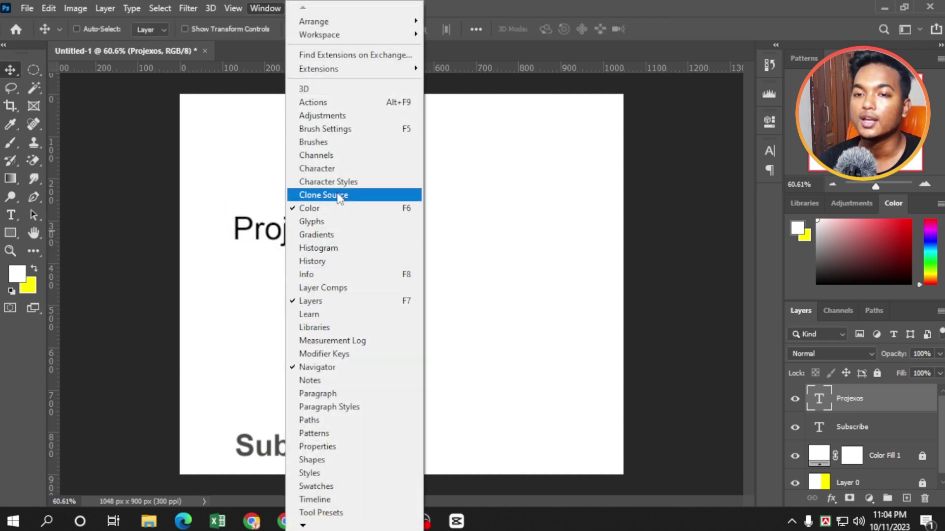
pyautogui.click(327, 170)
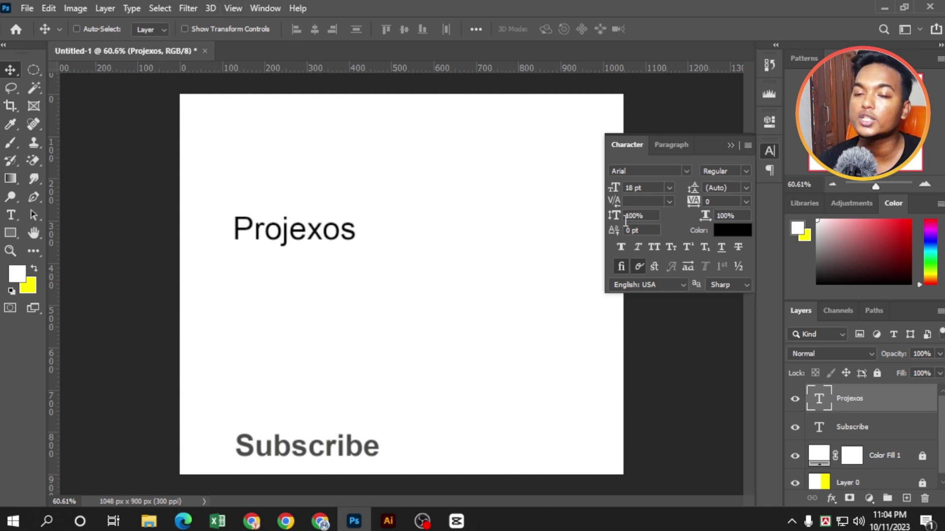
pyautogui.click(265, 8)
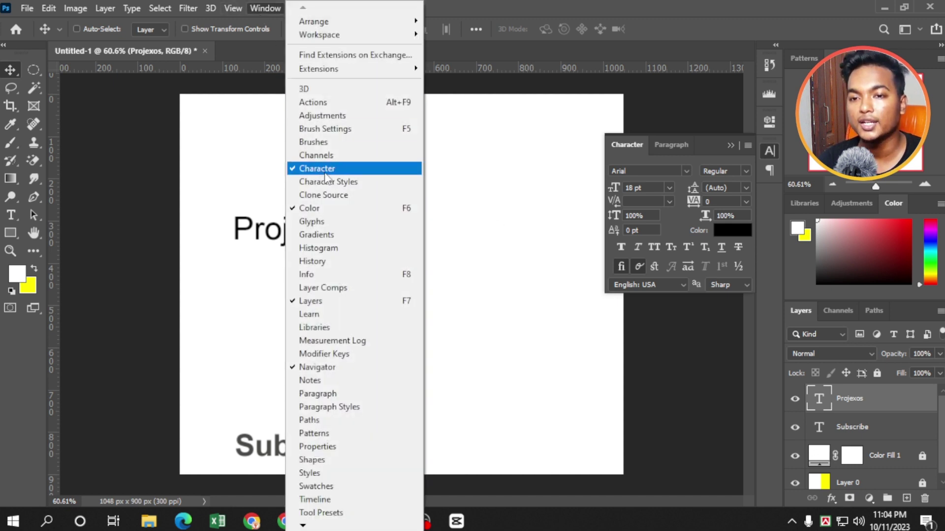
pyautogui.click(674, 224)
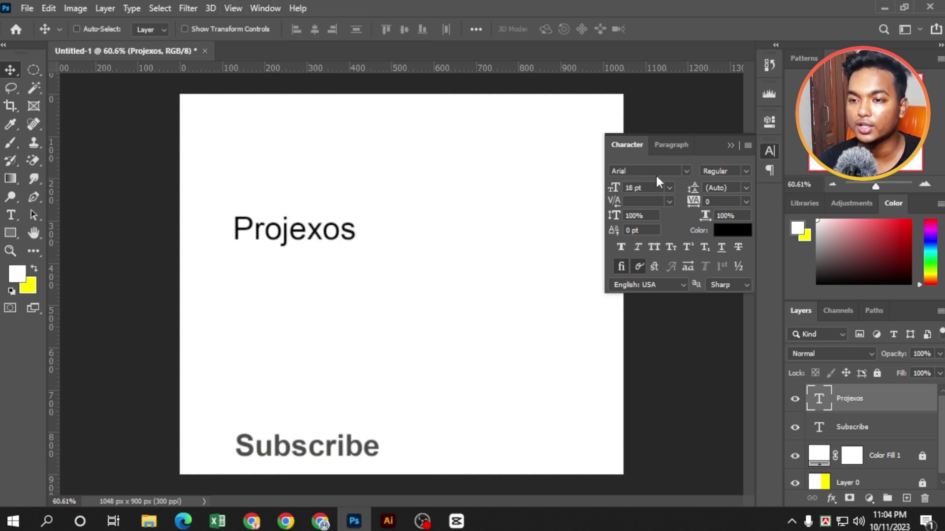
# - Check the Character panel's font, style and size, leaving Arial Regular 18 pt
pyautogui.click(686, 171)
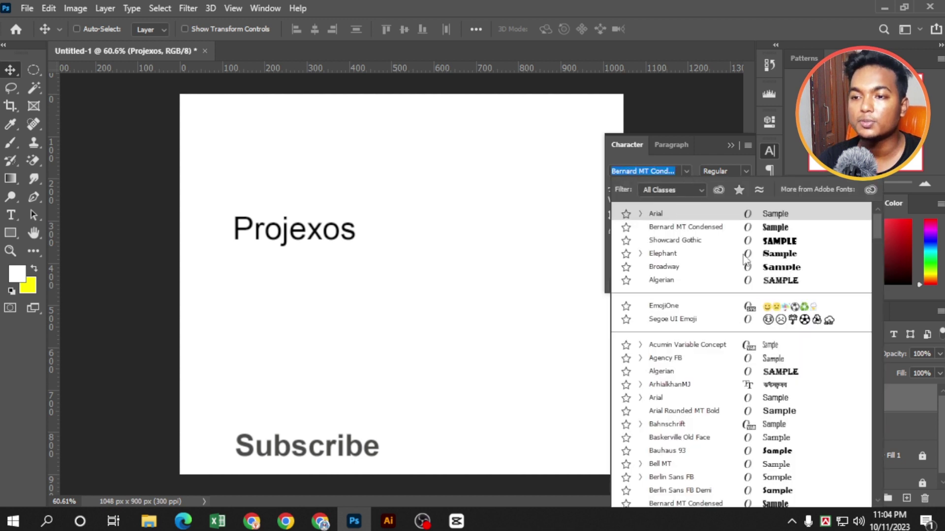
pyautogui.click(681, 162)
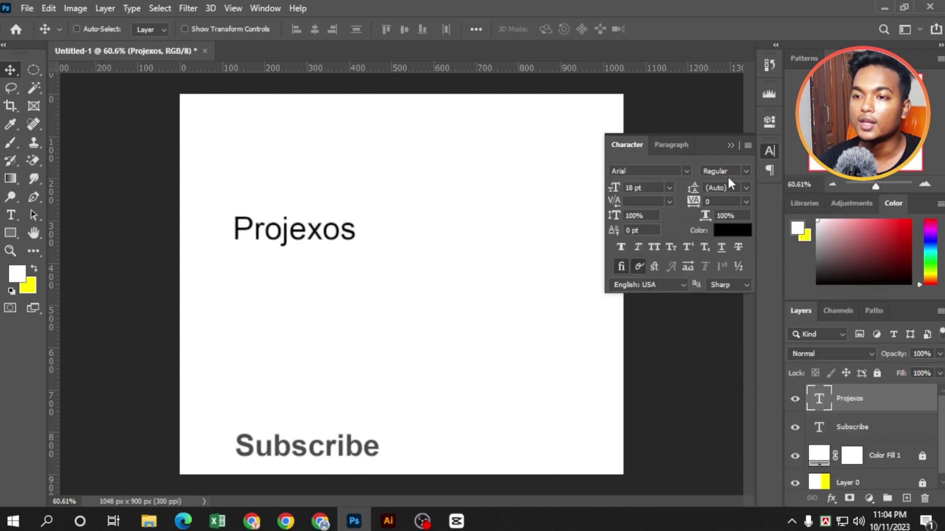
pyautogui.click(746, 172)
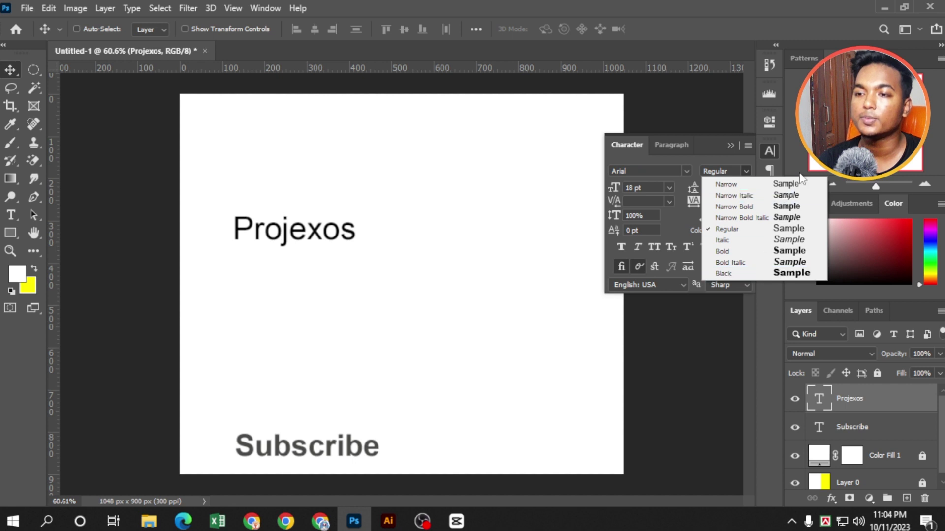
pyautogui.click(650, 187)
pyautogui.click(668, 188)
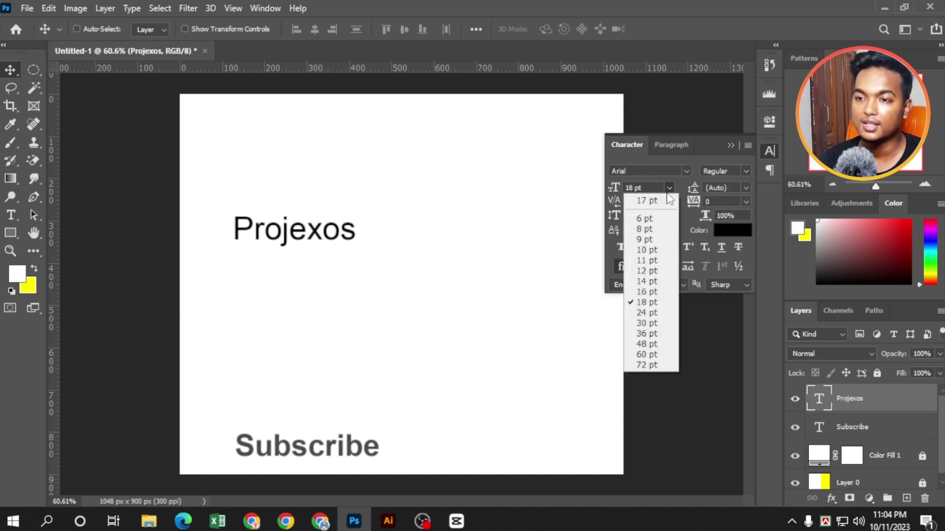
pyautogui.click(668, 183)
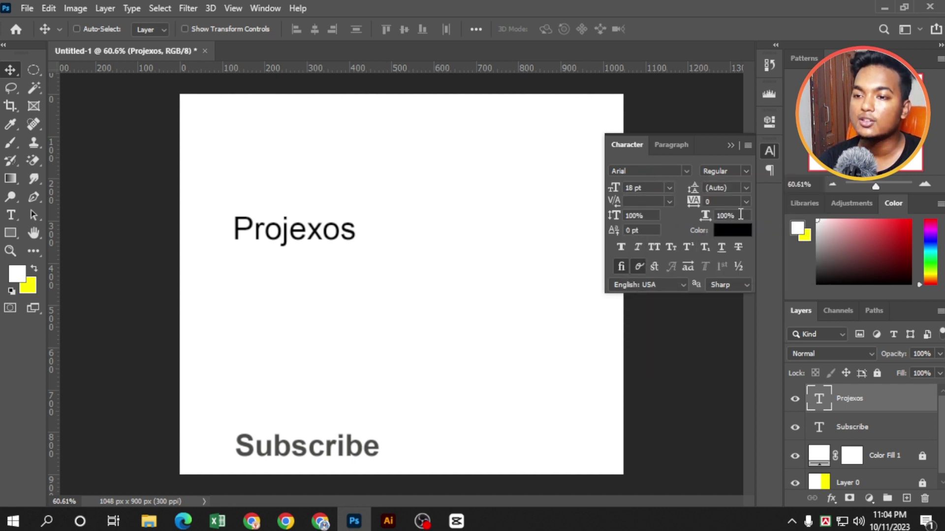
# - Shift Projexos right and down, then delete the Subscribe text layer
pyautogui.doubleClick(344, 236)
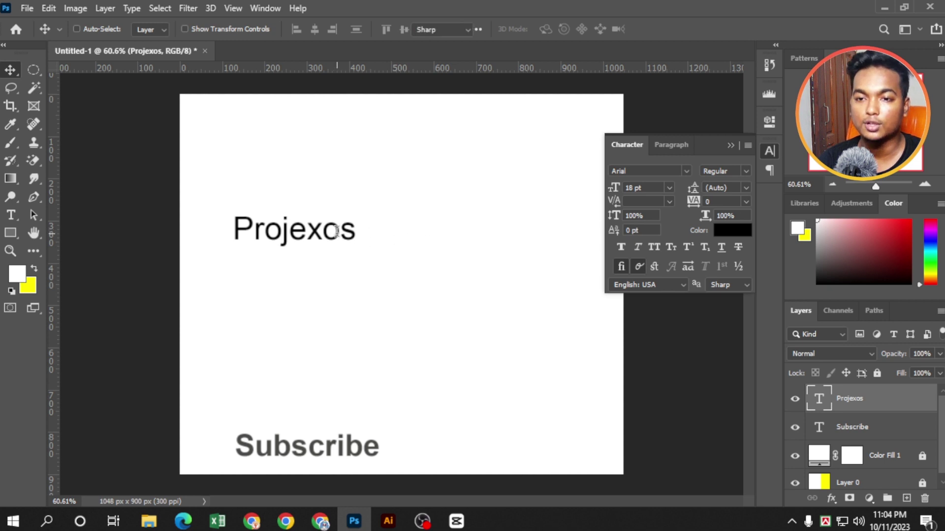
pyautogui.click(662, 29)
pyautogui.press('v')
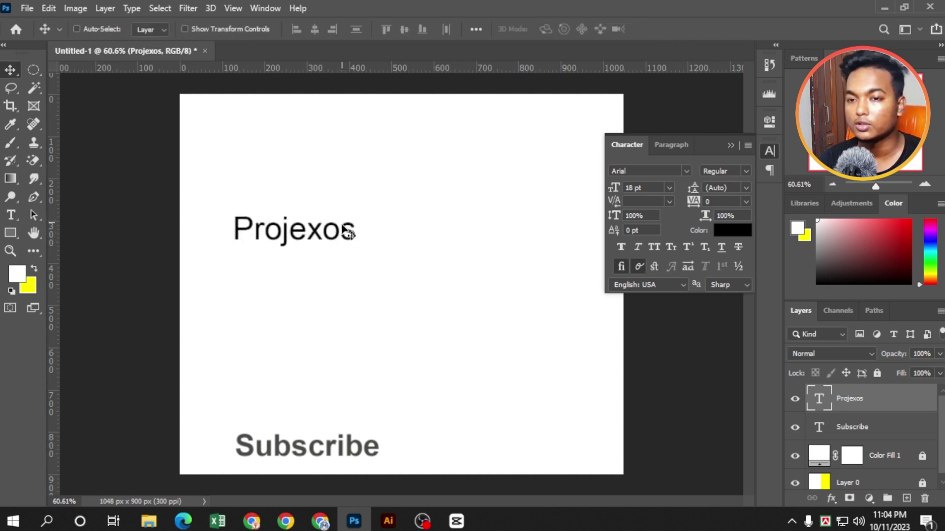
pyautogui.moveTo(327, 225); pyautogui.dragTo(369, 244)
pyautogui.press('Delete')
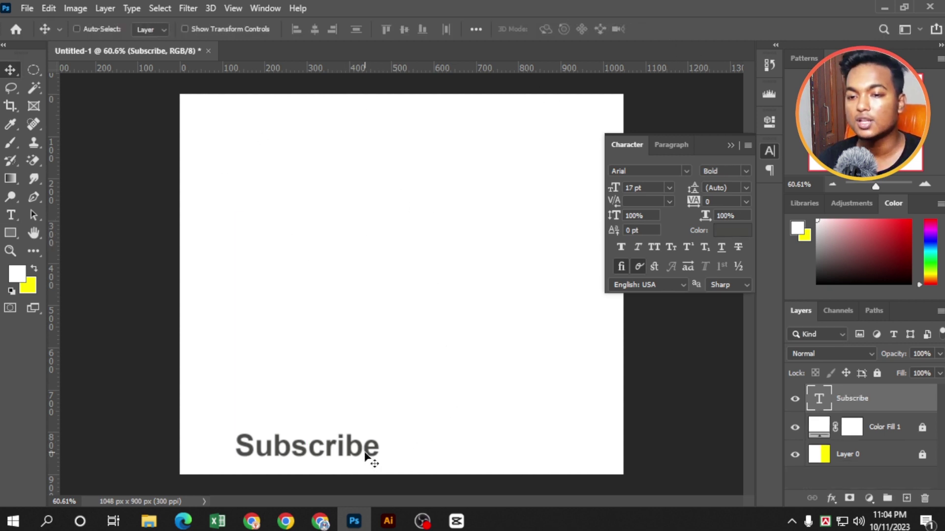
pyautogui.moveTo(369, 460)
pyautogui.mouseDown()
pyautogui.moveTo(439, 288)
pyautogui.moveTo(473, 286)
pyautogui.mouseUp()
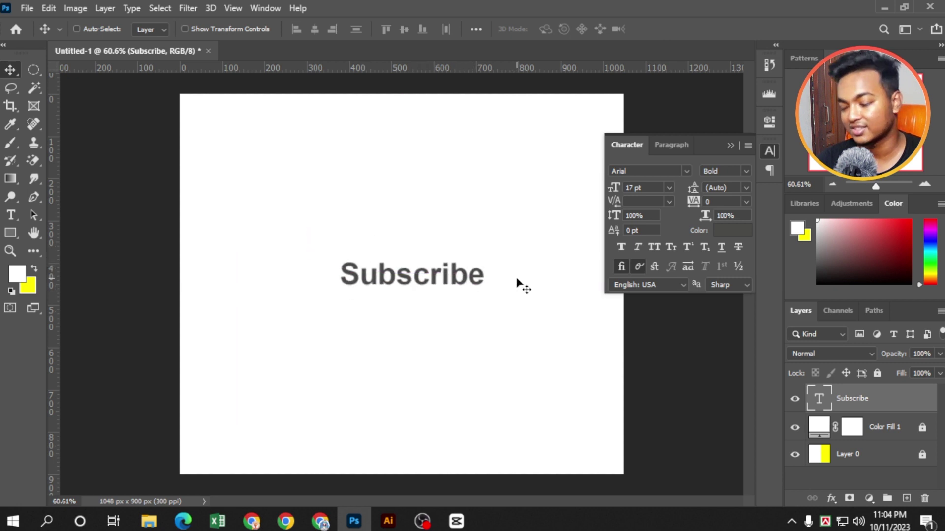
pyautogui.press('Delete')
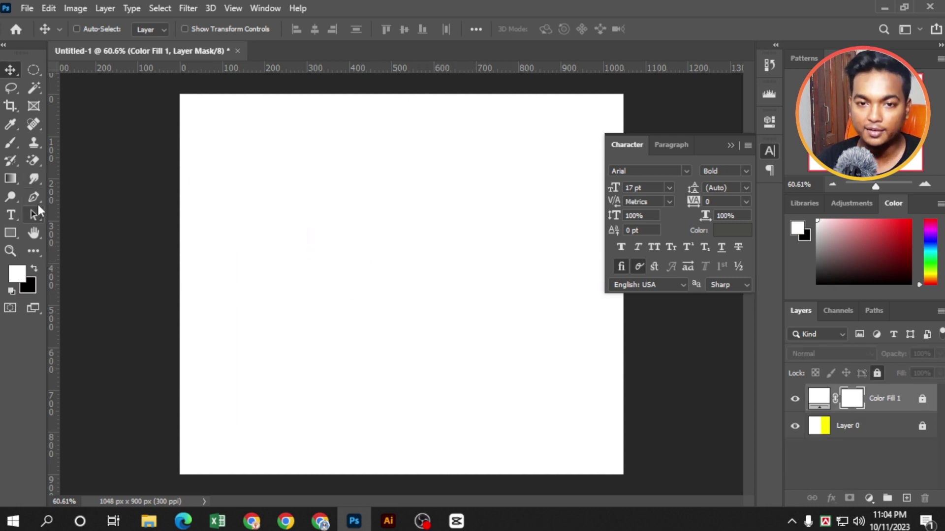
# - Draw a Lorem ipsum paragraph text box, size it 12 pt, and move it down-right
pyautogui.click(10, 215)
pyautogui.moveTo(217, 127); pyautogui.dragTo(592, 451)
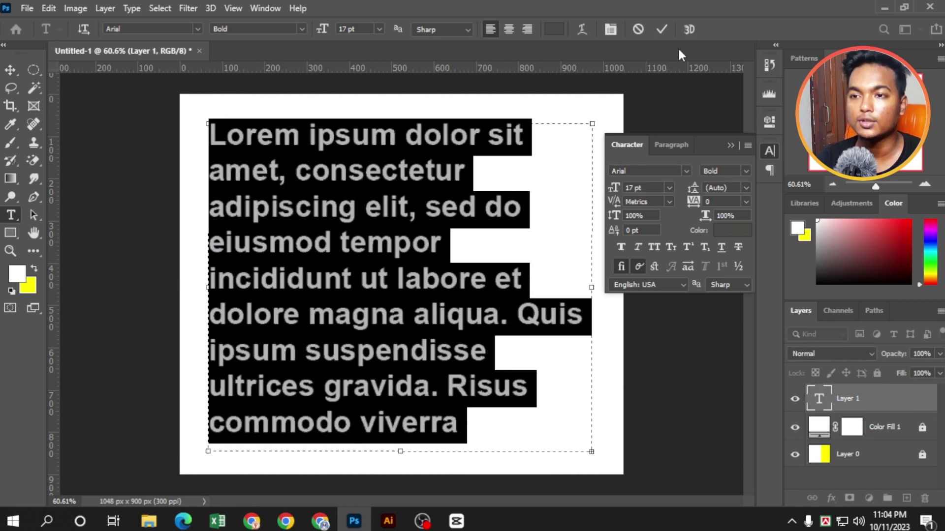
pyautogui.click(661, 29)
pyautogui.click(640, 187)
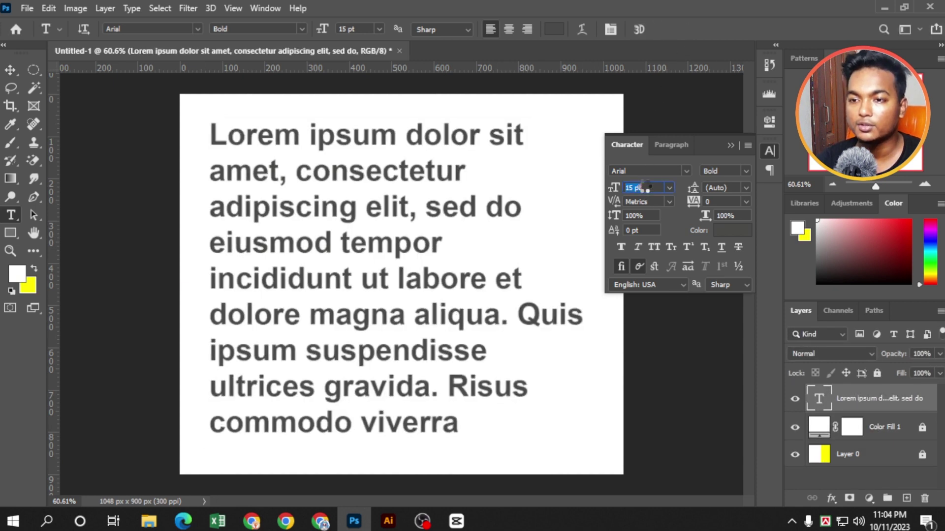
pyautogui.scroll(-1, 644, 186)
pyautogui.scroll(-1, 643, 186)
pyautogui.scroll(-1, 645, 190)
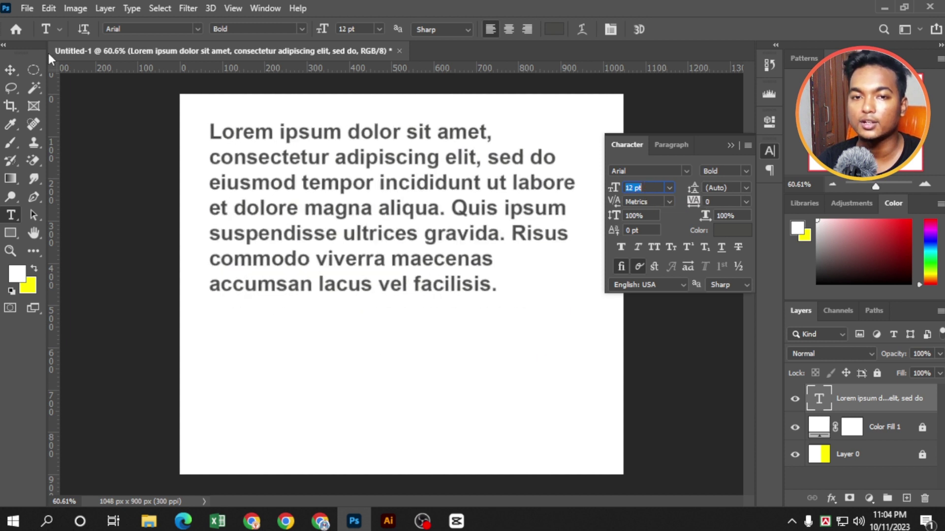
pyautogui.press('v')
pyautogui.moveTo(489, 245)
pyautogui.mouseDown()
pyautogui.moveTo(510, 314)
pyautogui.moveTo(523, 281)
pyautogui.mouseUp()
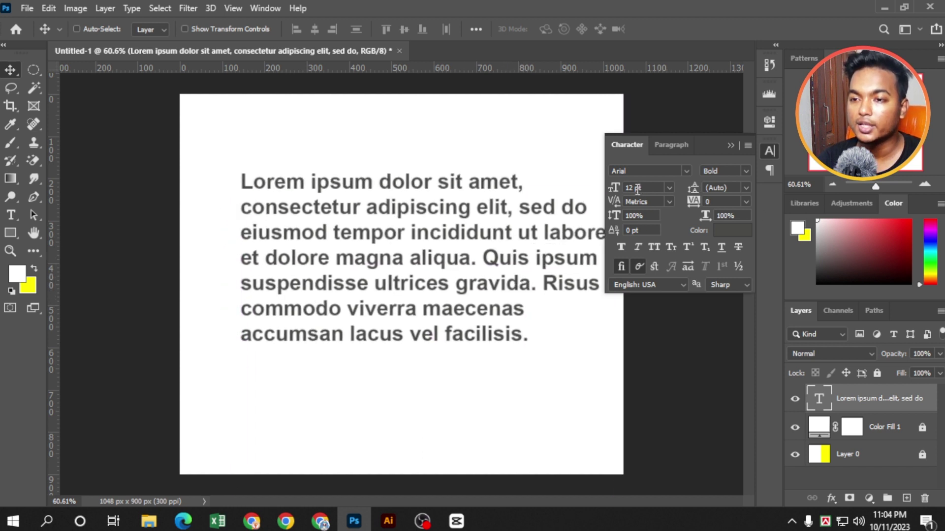
# - Nudge the paragraph up-left and set its leading to 13 pt
pyautogui.moveTo(531, 228); pyautogui.dragTo(521, 222)
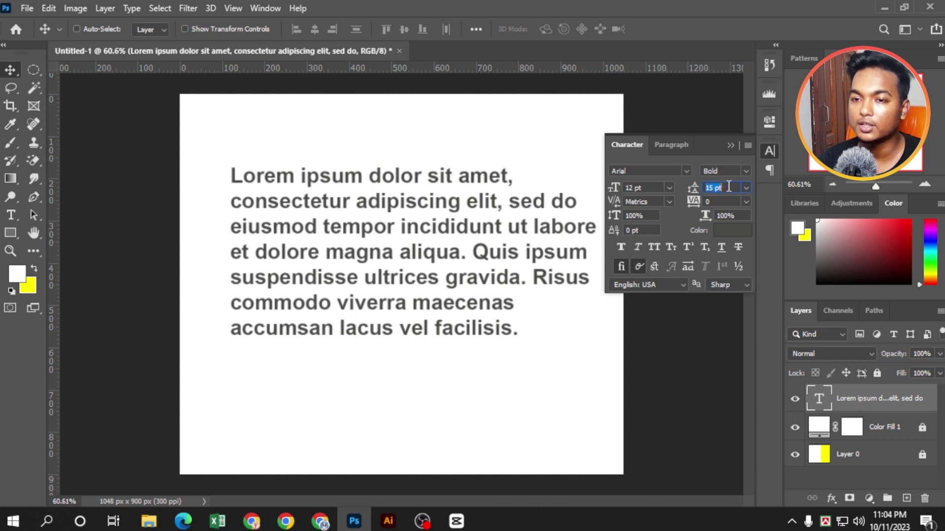
pyautogui.press('Up')
pyautogui.press('Up')
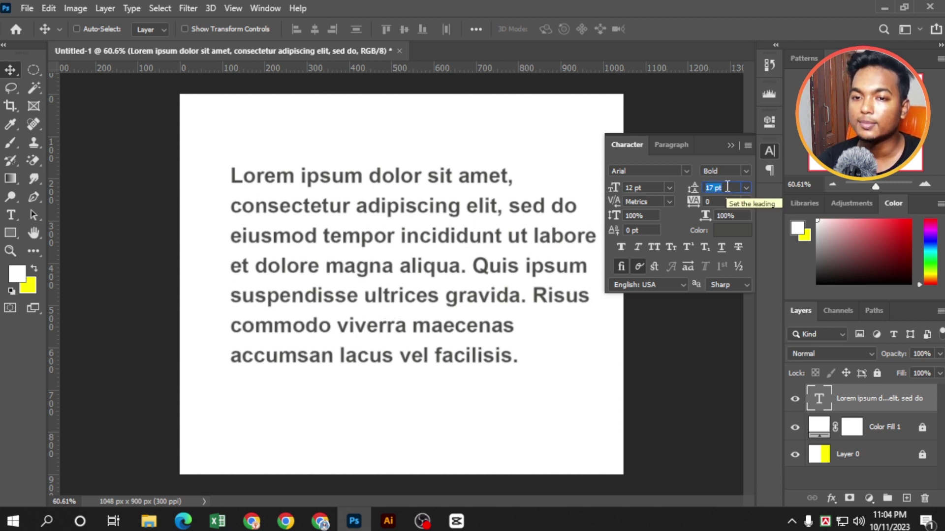
pyautogui.press('Up')
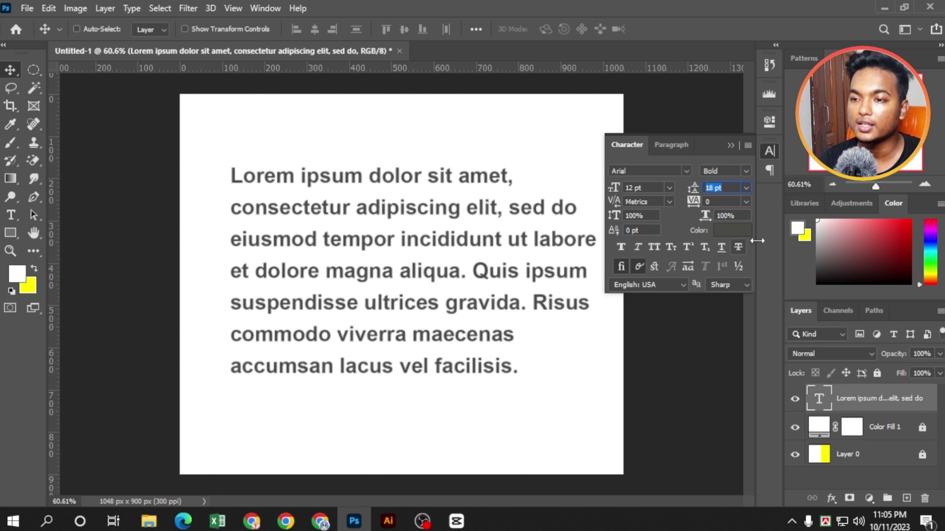
pyautogui.press('Up')
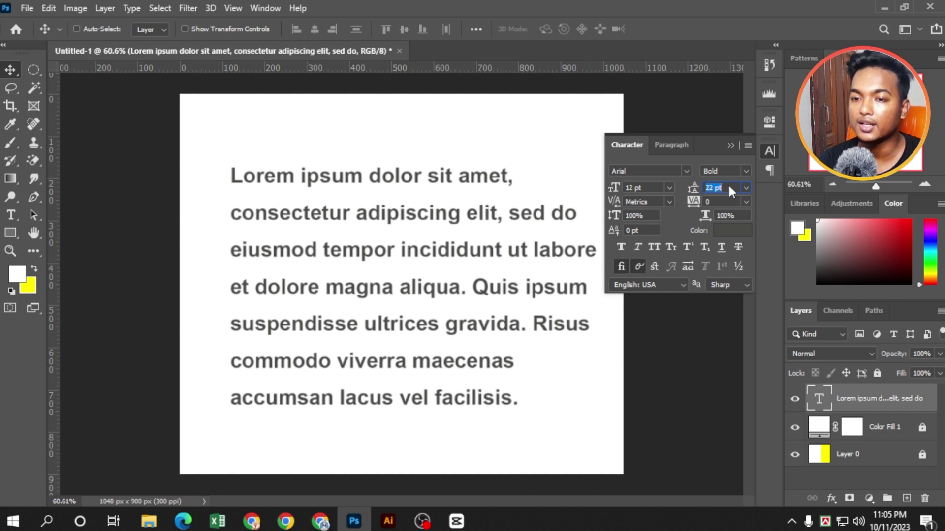
pyautogui.press('Up')
pyautogui.press('Down')
pyautogui.press('Down')
pyautogui.press('Down')
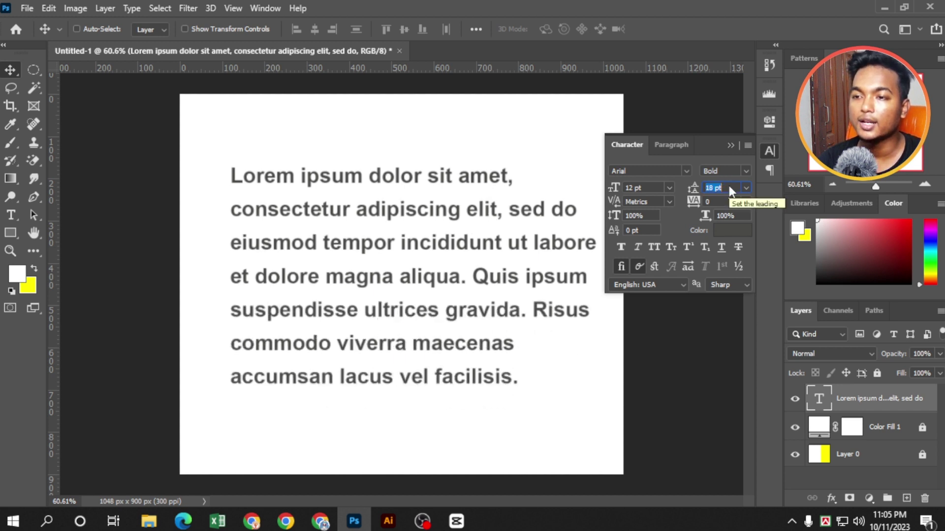
pyautogui.press('Down')
pyautogui.press('Down')
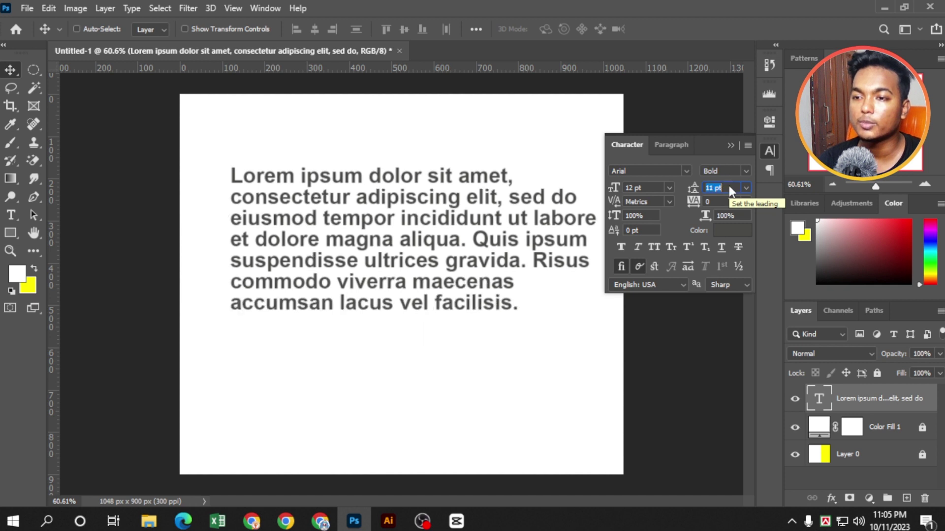
pyautogui.press('Down')
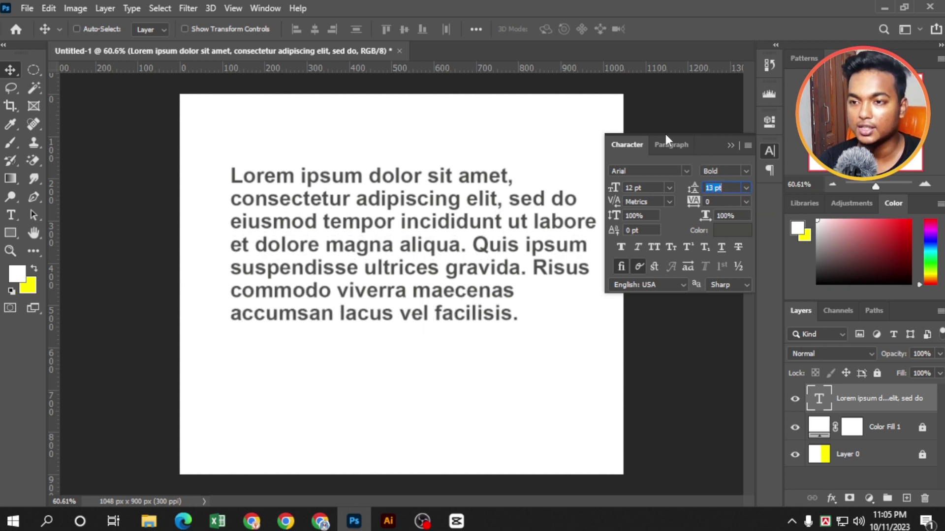
# - Undock the Character panel, close the Paragraph panel, and park Character lower right
pyautogui.moveTo(634, 145); pyautogui.dragTo(98, 197)
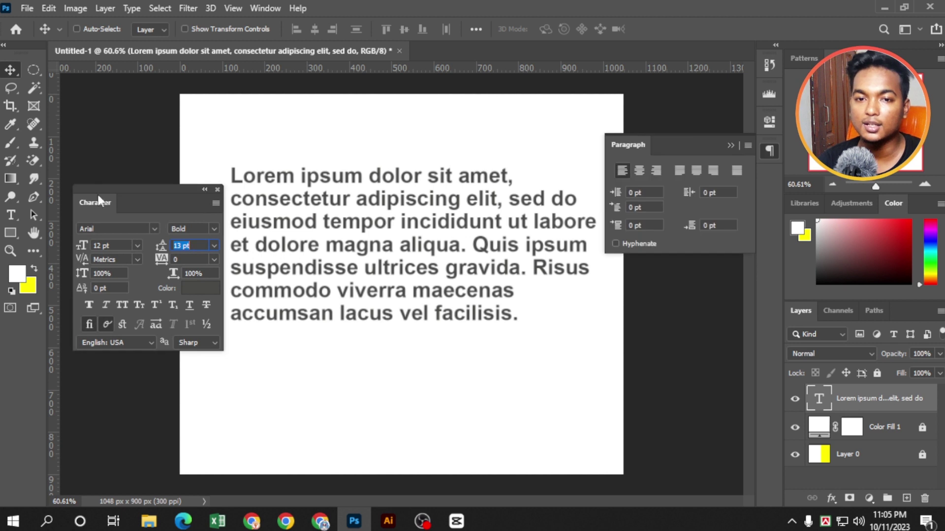
pyautogui.click(730, 146)
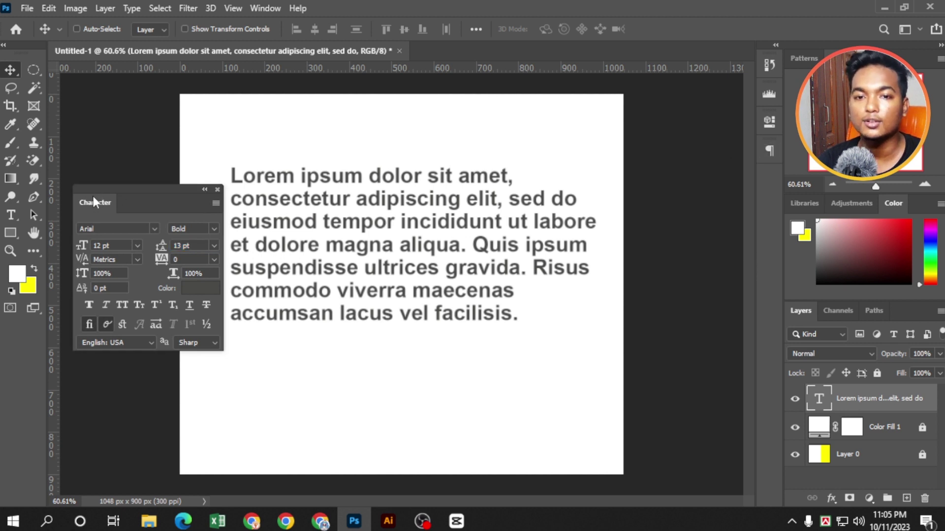
pyautogui.moveTo(94, 201)
pyautogui.mouseDown()
pyautogui.moveTo(631, 329)
pyautogui.moveTo(611, 325)
pyautogui.mouseUp()
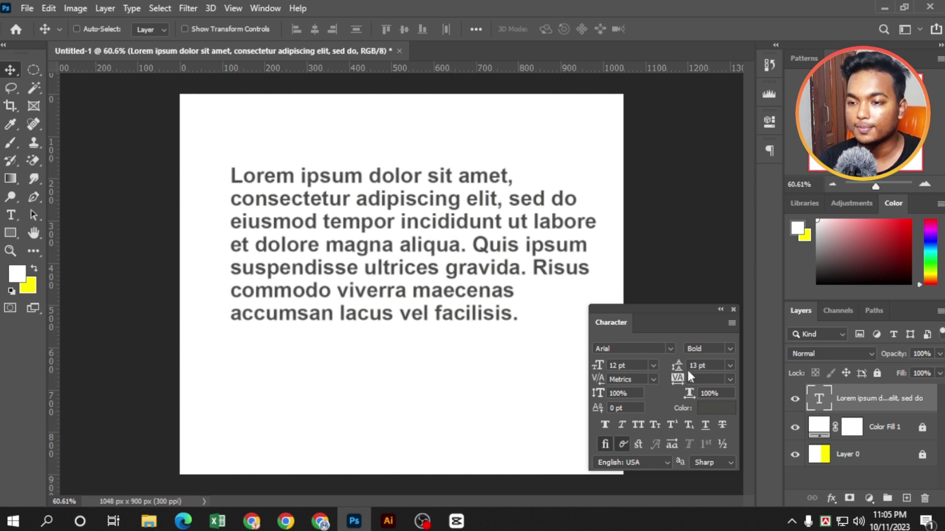
pyautogui.write('500')
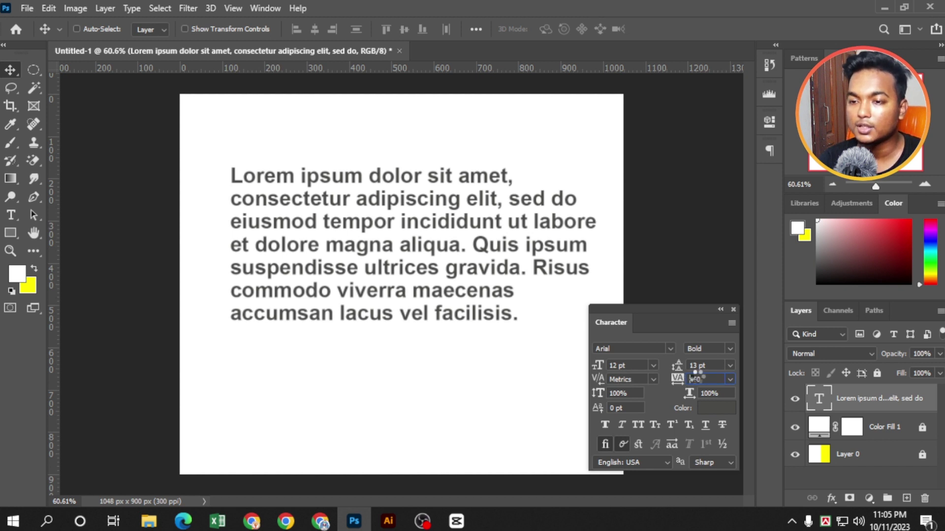
pyautogui.press('Return')
pyautogui.write('360')
pyautogui.press('Return')
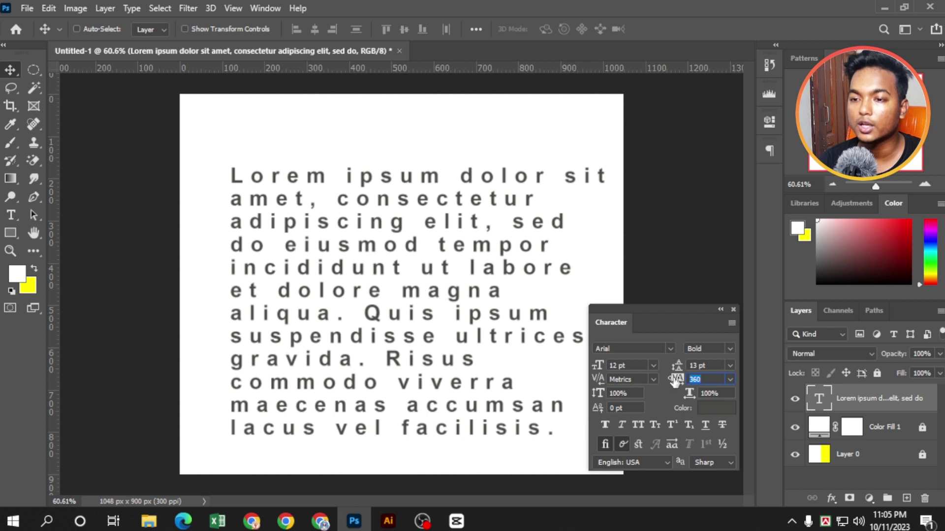
pyautogui.moveTo(677, 380); pyautogui.dragTo(678, 383)
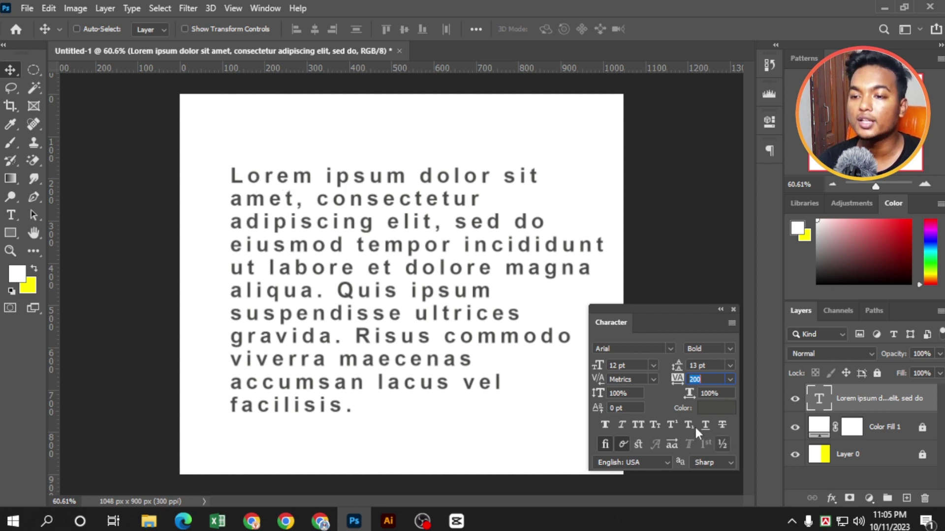
pyautogui.moveTo(676, 383); pyautogui.dragTo(667, 383)
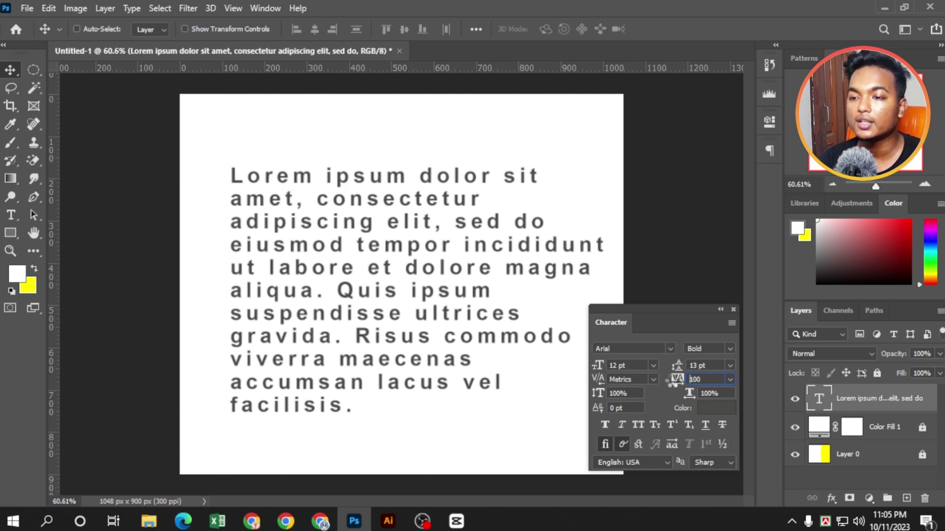
pyautogui.click(729, 380)
pyautogui.click(707, 292)
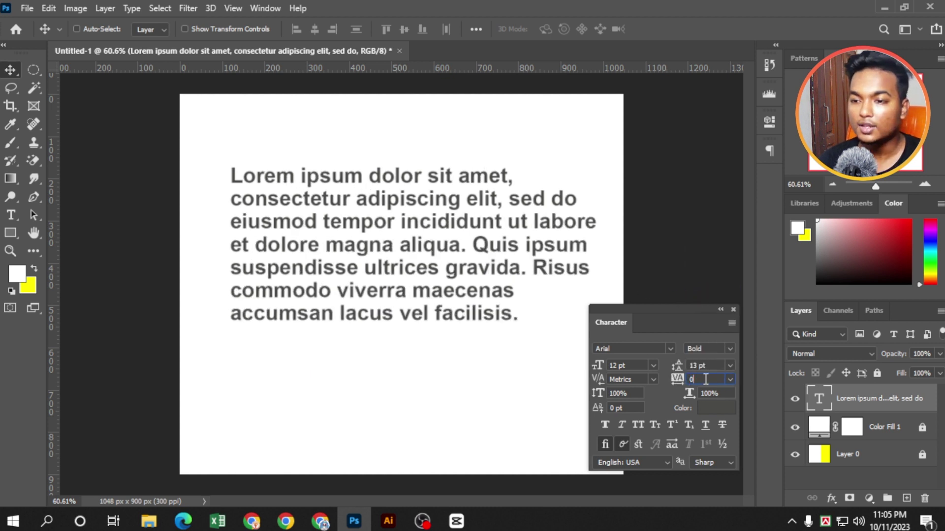
pyautogui.click(730, 379)
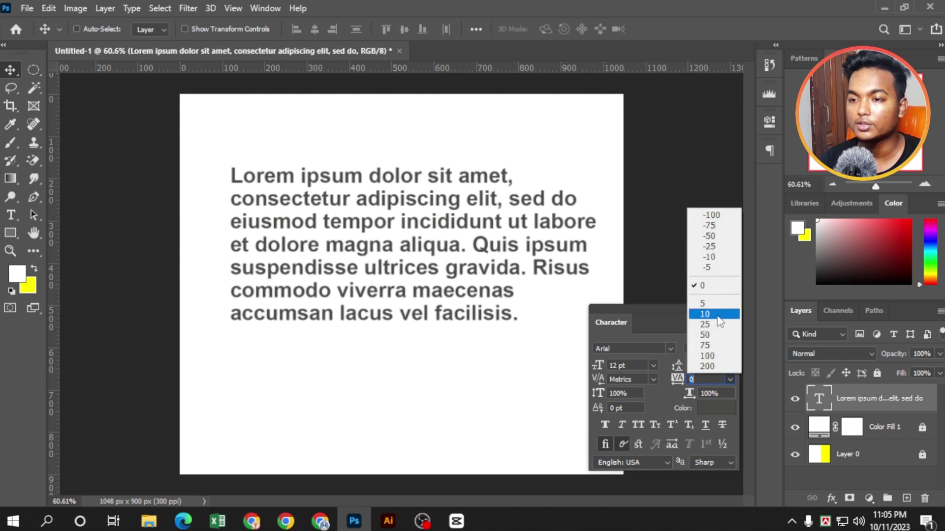
pyautogui.click(718, 315)
pyautogui.click(731, 379)
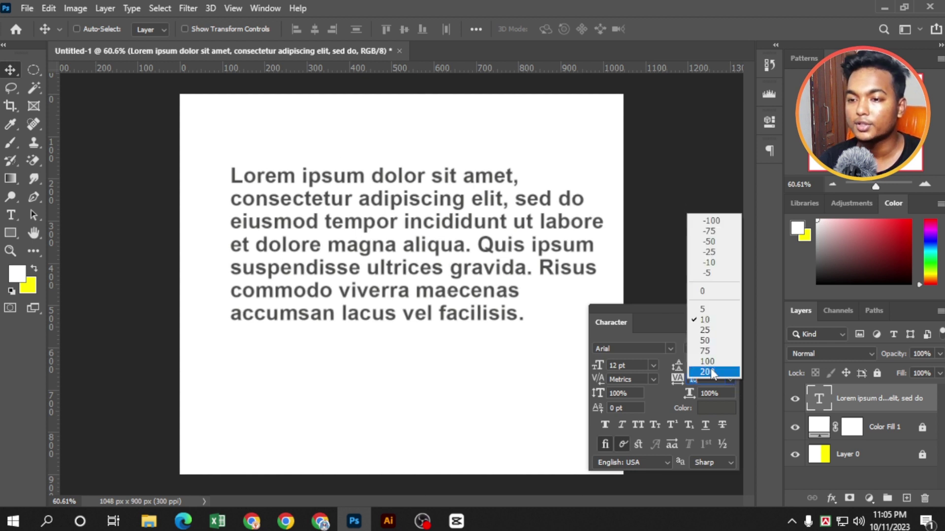
pyautogui.click(712, 373)
pyautogui.click(731, 379)
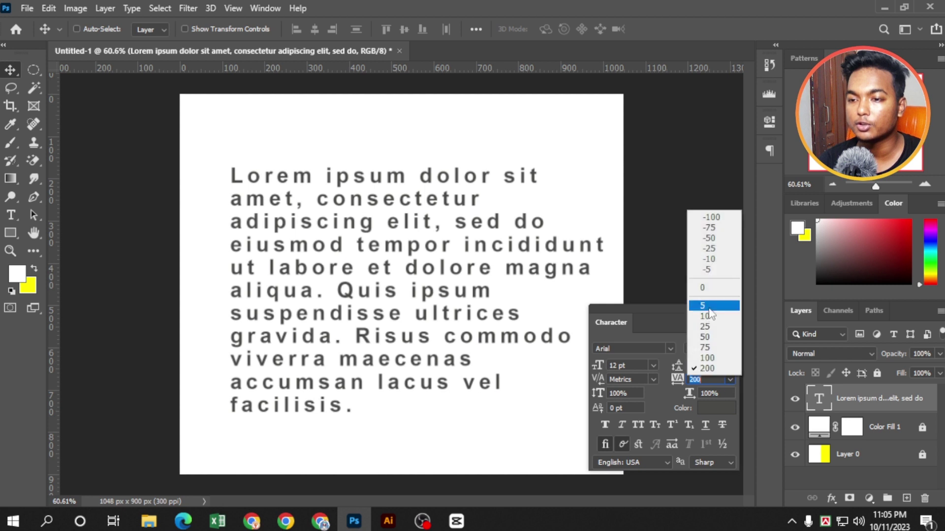
pyautogui.click(705, 294)
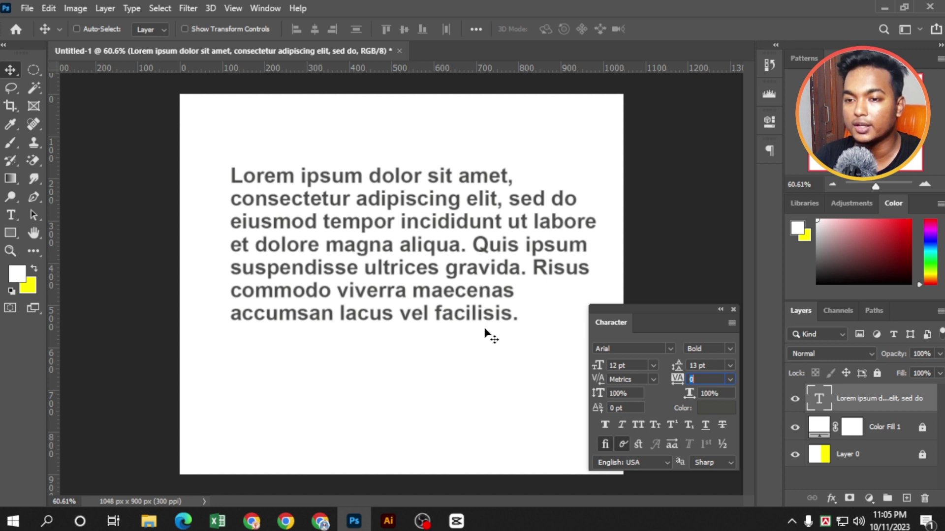
# - Move the paragraph up and add a Lorem Ipsum point-text heading below it
pyautogui.moveTo(479, 323); pyautogui.dragTo(272, 237)
pyautogui.click(10, 215)
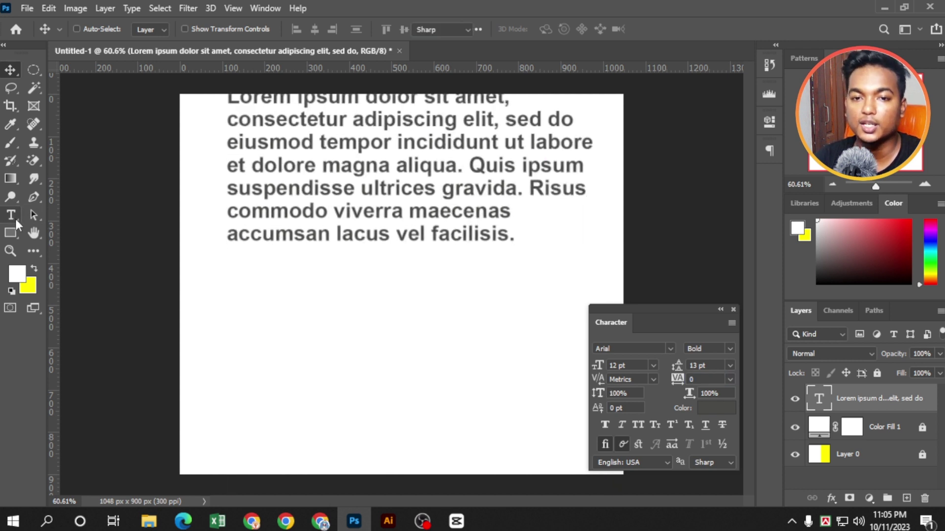
pyautogui.click(373, 353)
pyautogui.click(662, 29)
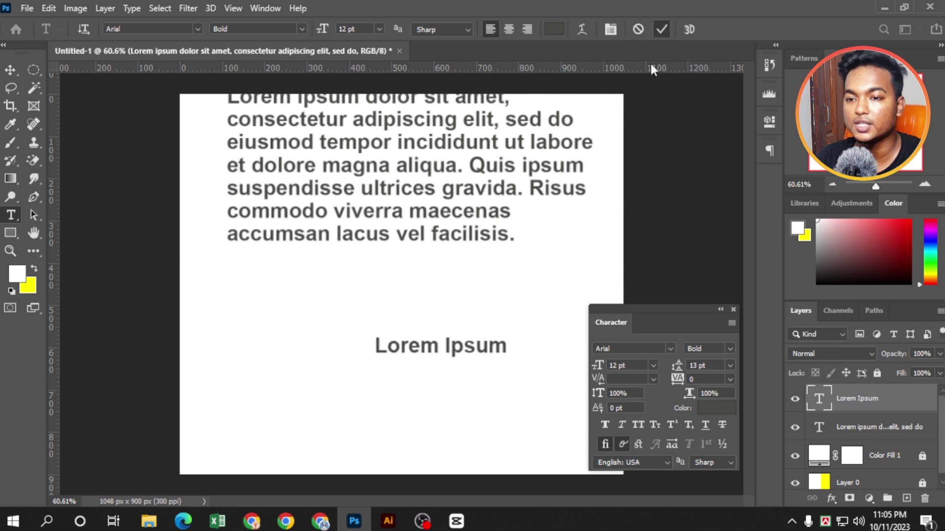
pyautogui.click(10, 70)
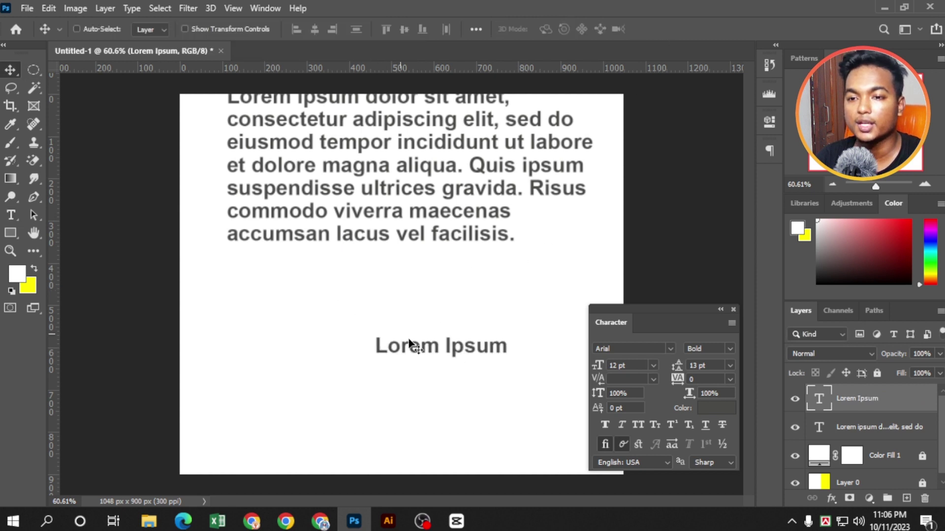
pyautogui.moveTo(409, 339); pyautogui.dragTo(358, 312)
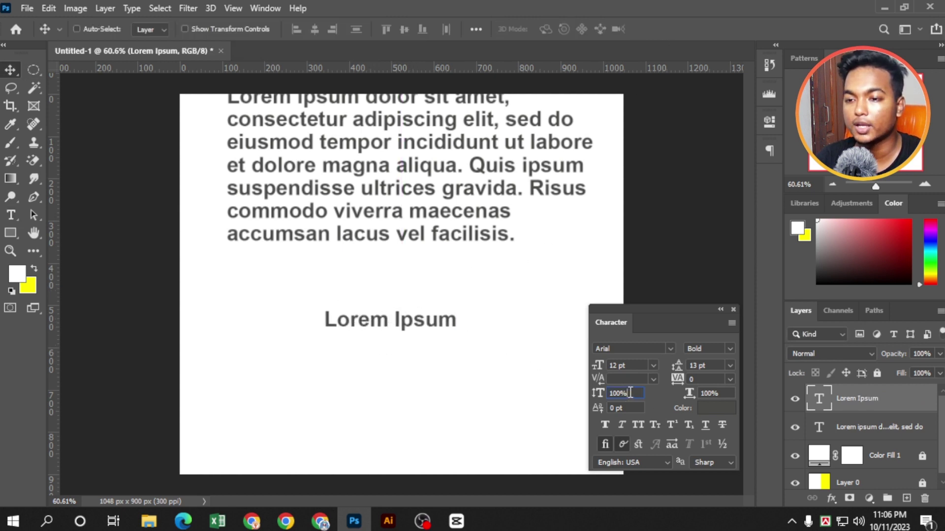
# - Scale the heading vertically (108%, then 150%), horizontally to 200%, and centre it
pyautogui.write('108')
pyautogui.press('Return')
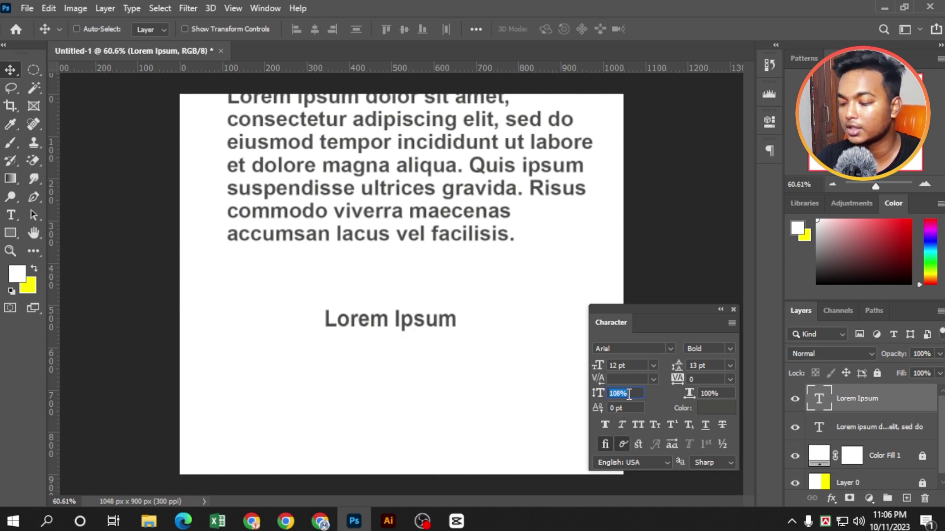
pyautogui.write('150')
pyautogui.press('Return')
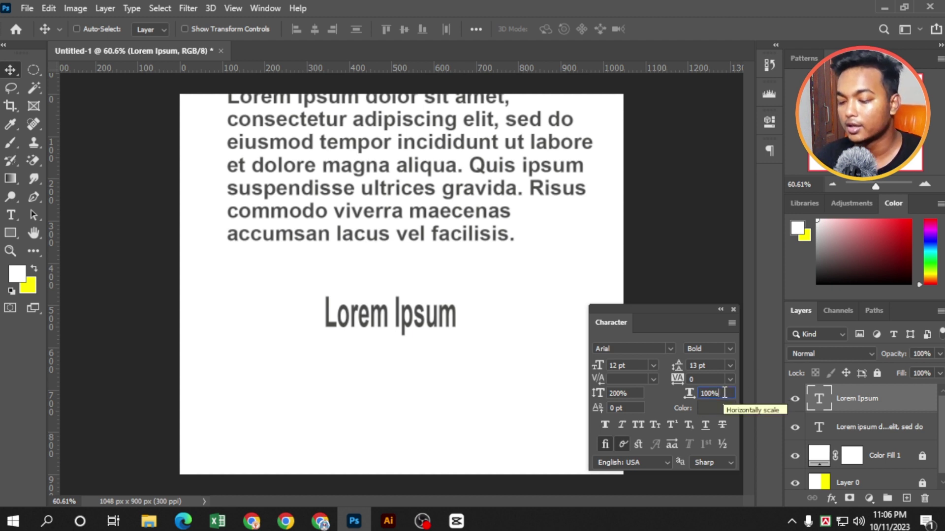
pyautogui.write('1')
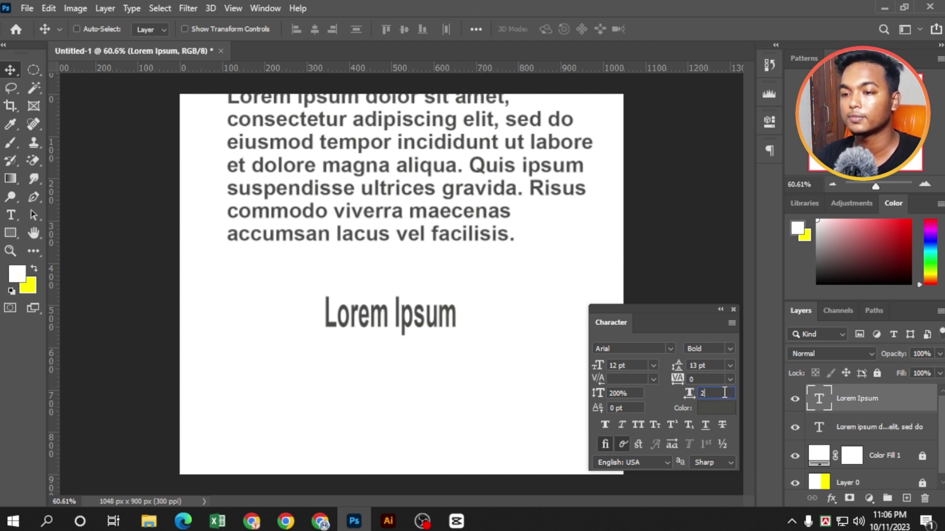
pyautogui.write('00%')
pyautogui.press('Return')
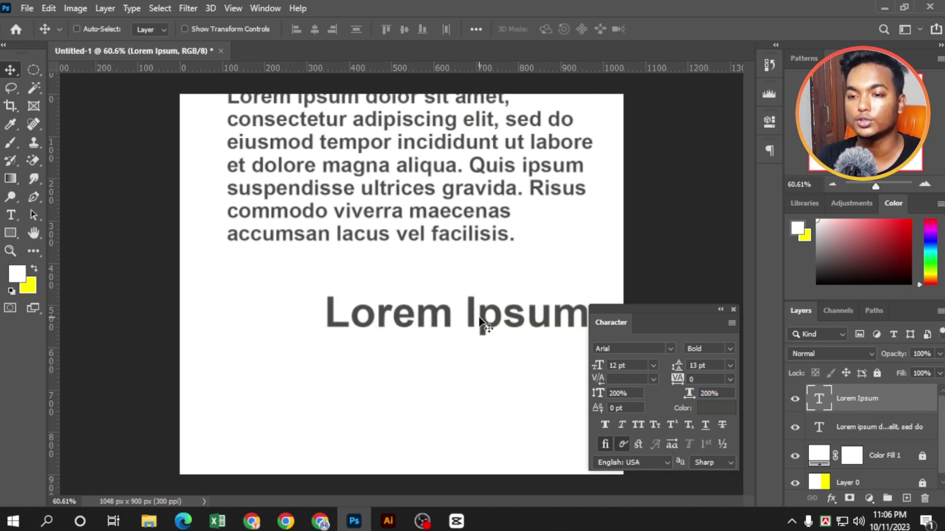
pyautogui.moveTo(482, 323); pyautogui.dragTo(400, 325)
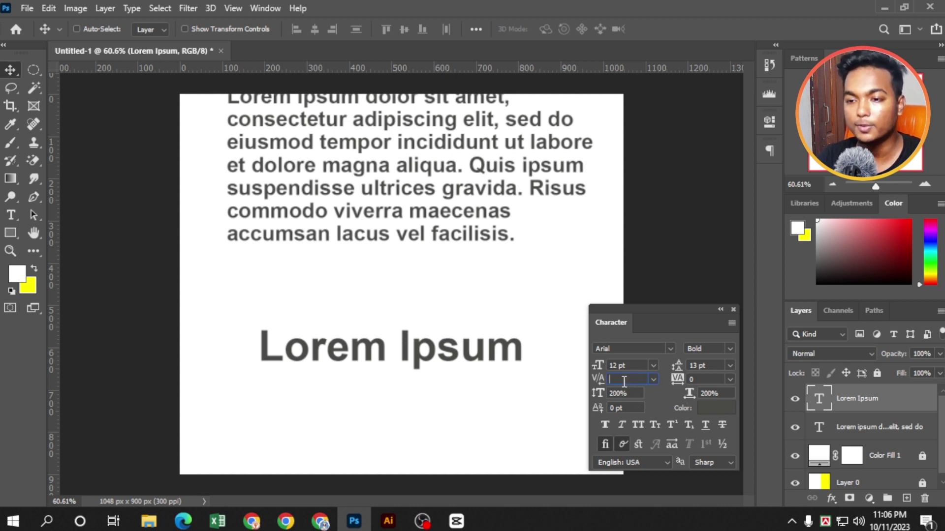
# - Move the heading and the paragraph block lower on the page
pyautogui.click(653, 379)
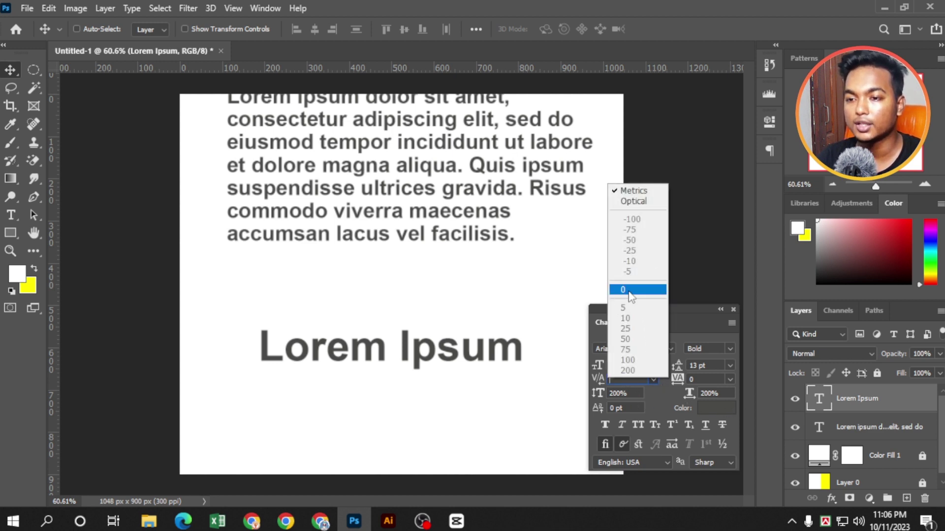
pyautogui.click(517, 223)
pyautogui.moveTo(456, 164)
pyautogui.mouseDown()
pyautogui.moveTo(450, 239)
pyautogui.moveTo(490, 321)
pyautogui.mouseUp()
pyautogui.click(854, 427)
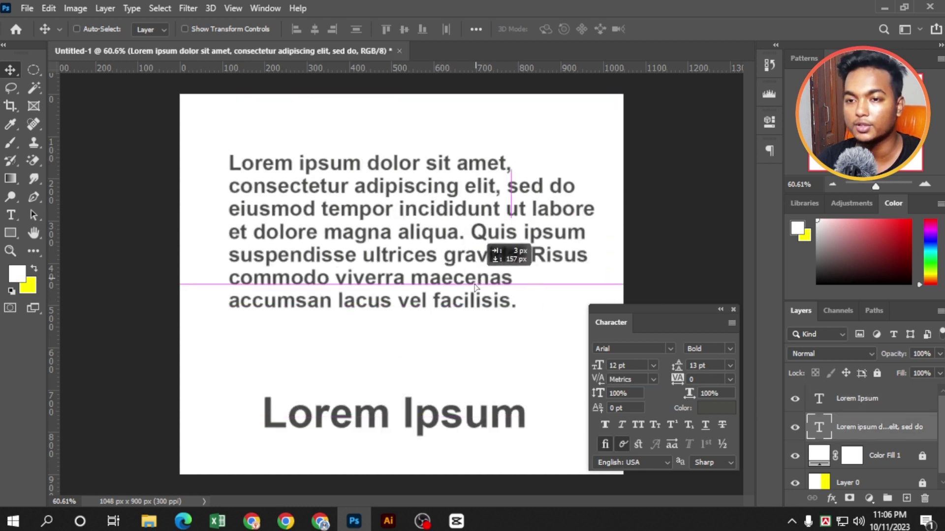
# - Set the paragraph's kerning to 0 from the Character panel dropdown
pyautogui.click(652, 379)
pyautogui.click(639, 305)
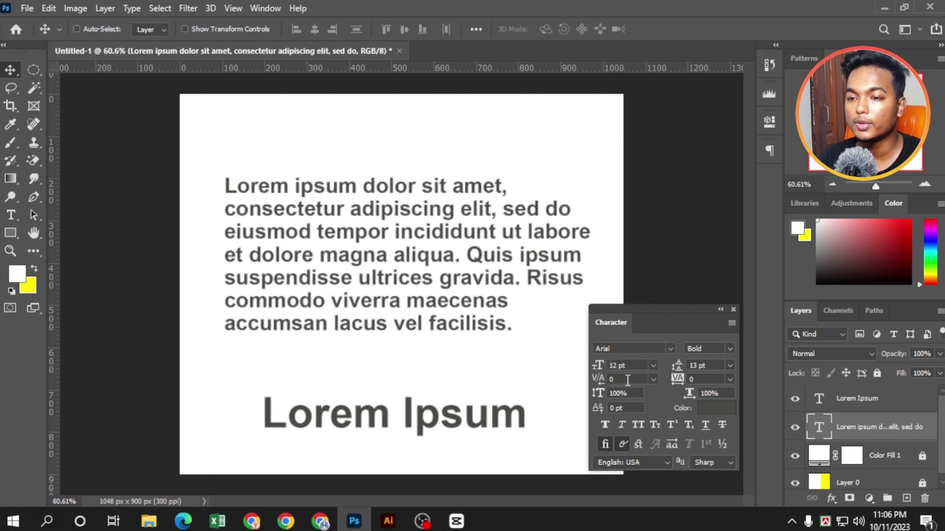
pyautogui.click(653, 379)
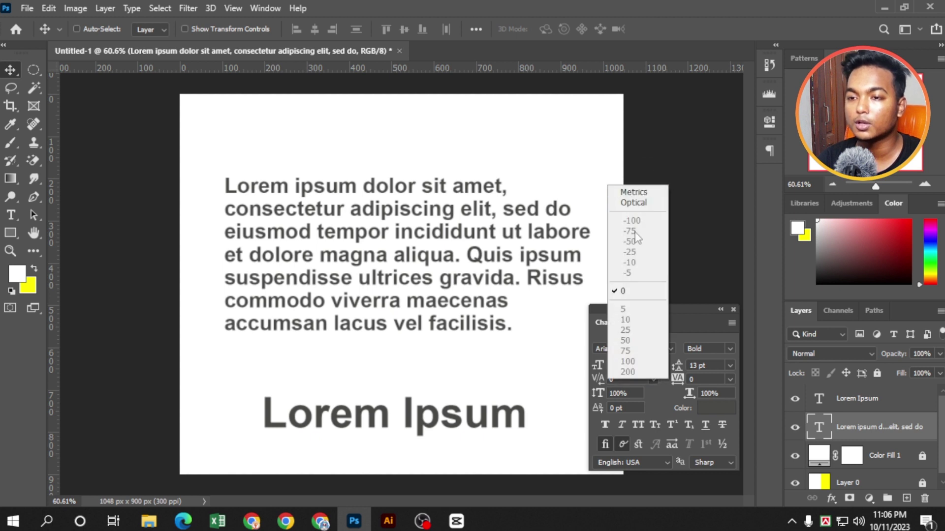
pyautogui.click(517, 251)
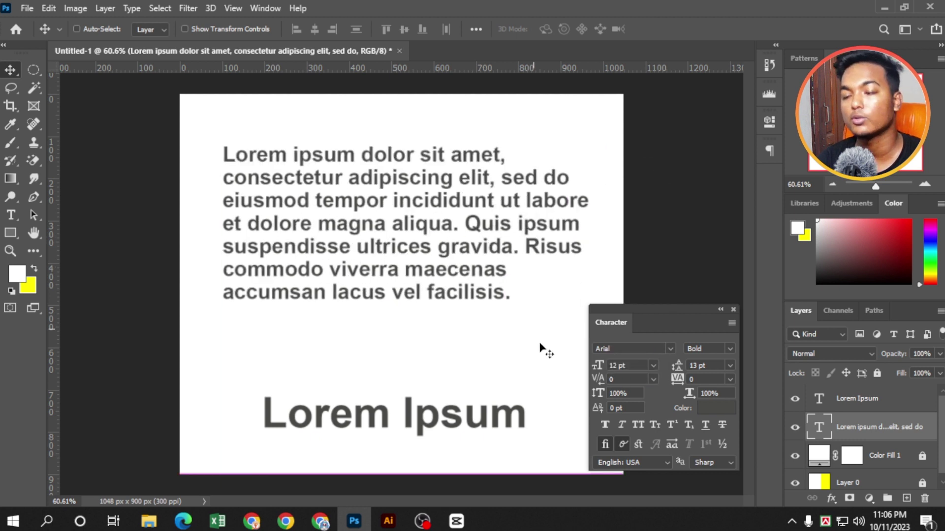
pyautogui.click(601, 381)
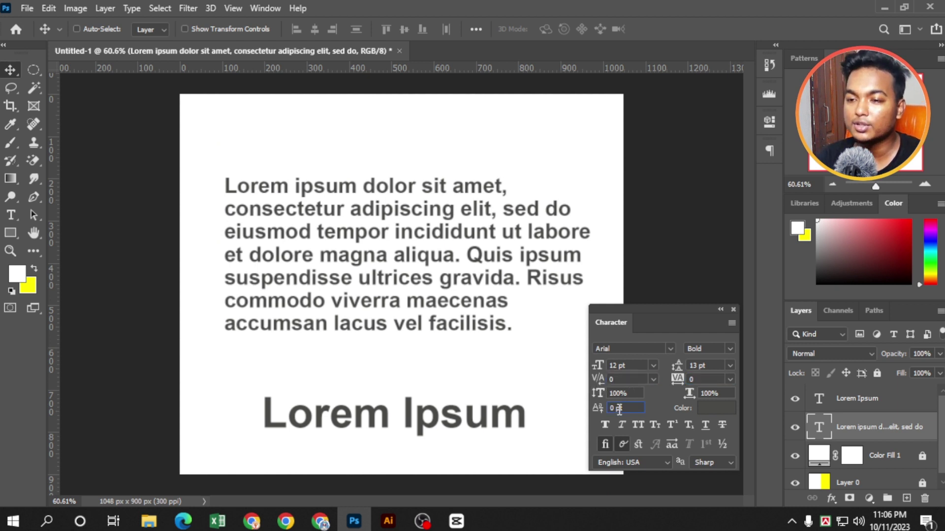
# - Give the paragraph a -5 pt baseline shift and move it up with transform controls shown
pyautogui.press('Return')
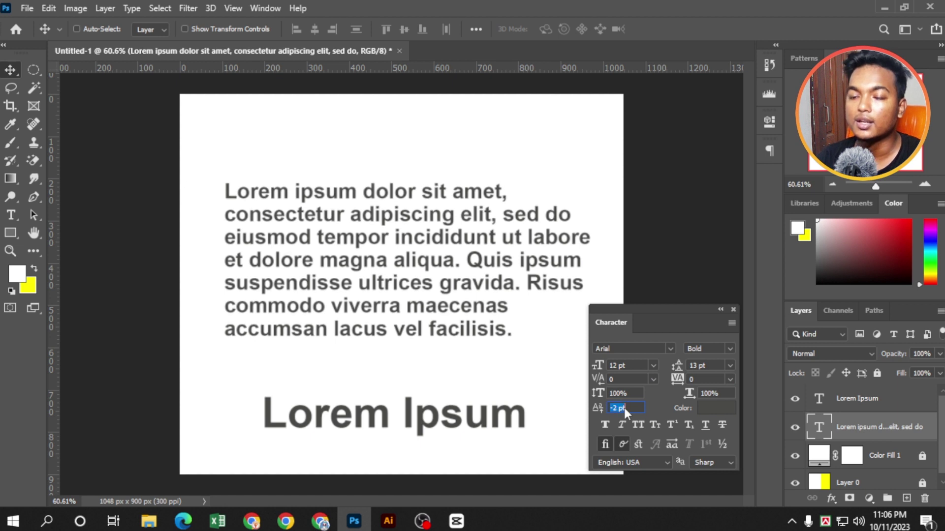
pyautogui.write('-5')
pyautogui.press('Return')
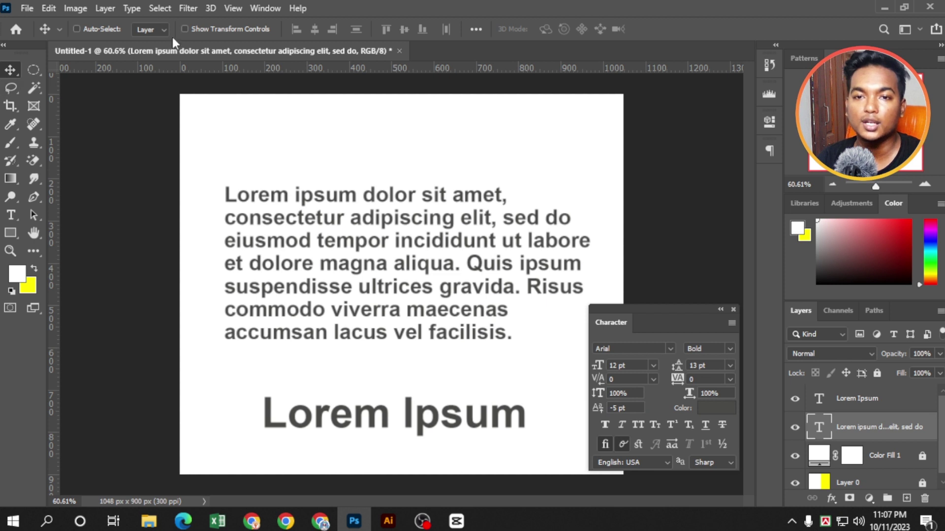
pyautogui.click(184, 29)
pyautogui.moveTo(413, 249); pyautogui.dragTo(399, 203)
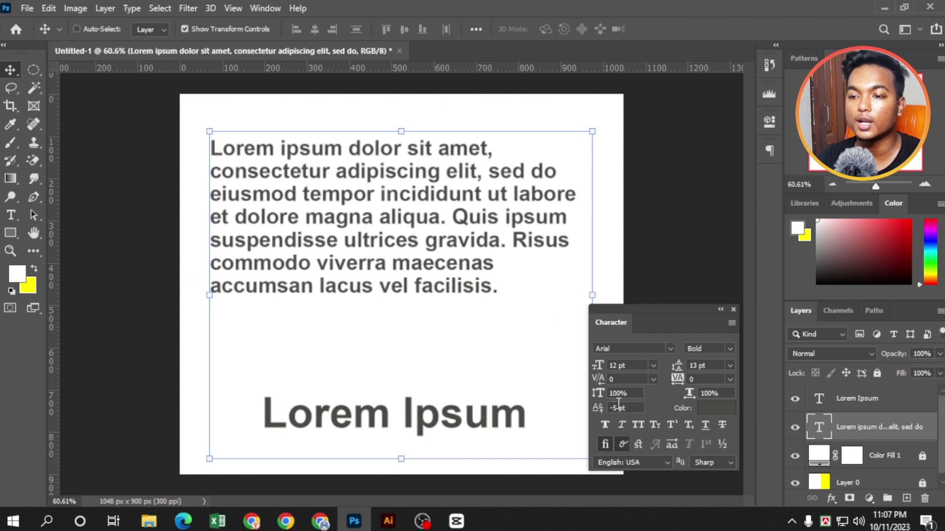
# - Reset the paragraph's -15 pt baseline shift to 0 pt
pyautogui.scroll(-9, 628, 400)
pyautogui.scroll(-9, 628, 400)
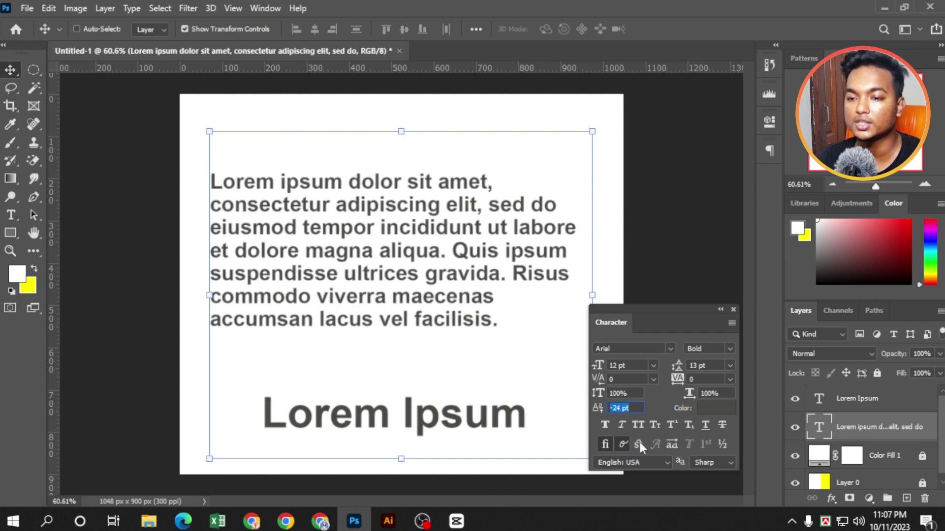
pyautogui.scroll(4, 637, 406)
pyautogui.scroll(5, 637, 406)
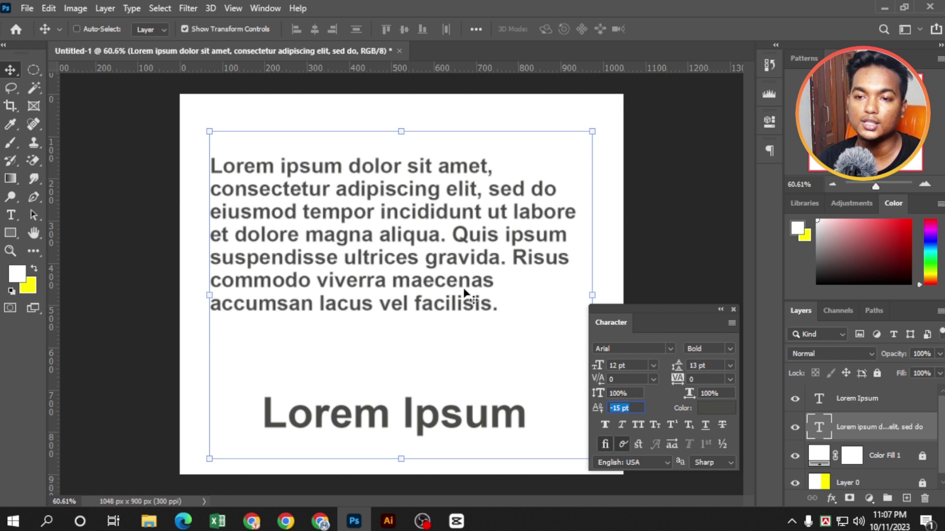
pyautogui.click(636, 408)
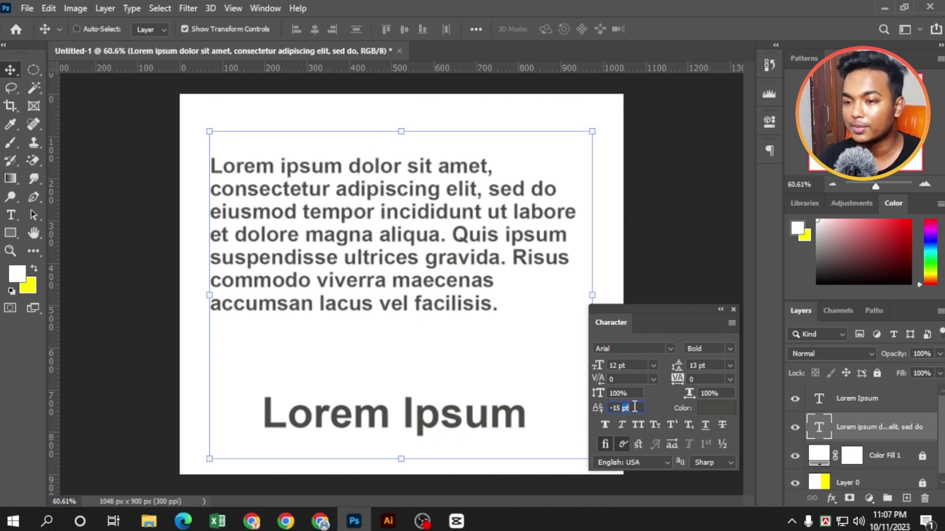
pyautogui.moveTo(635, 407); pyautogui.dragTo(607, 408)
pyautogui.write('0')
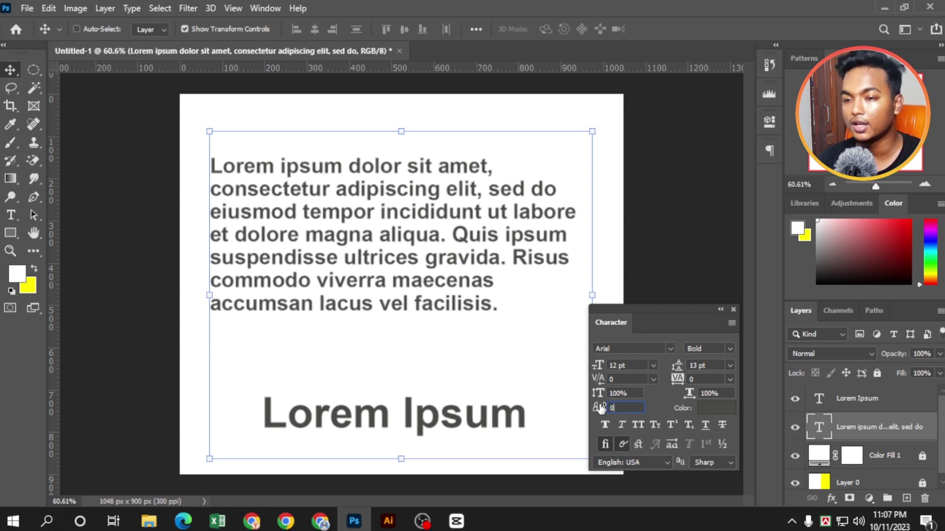
pyautogui.press('Return')
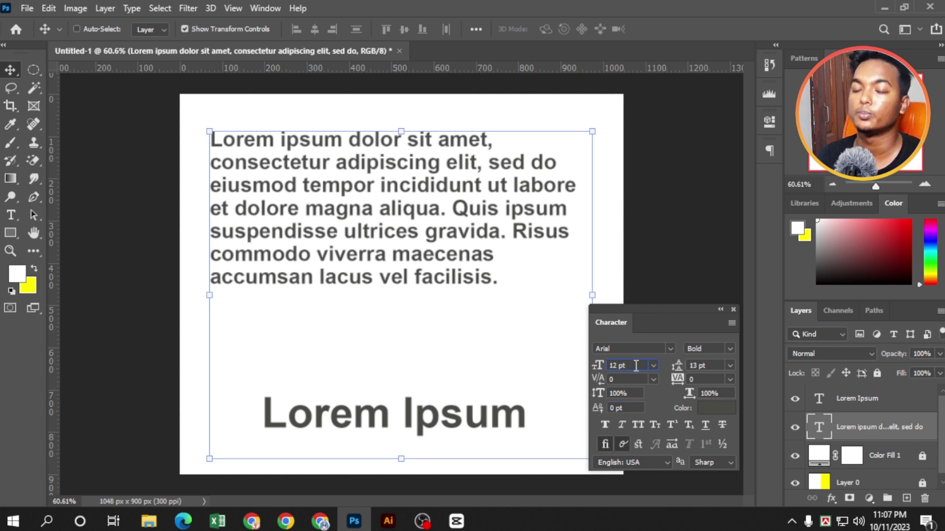
pyautogui.moveTo(712, 365); pyautogui.dragTo(689, 368)
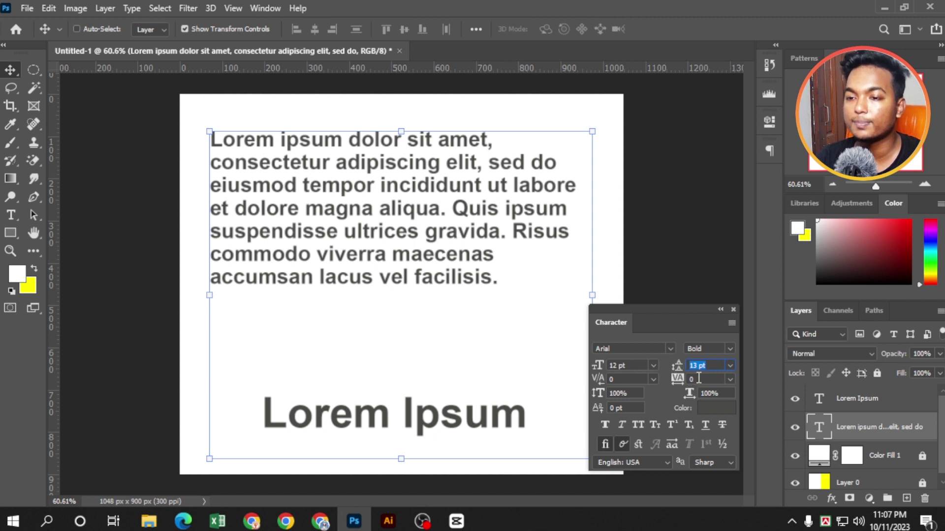
pyautogui.moveTo(679, 380); pyautogui.dragTo(662, 382)
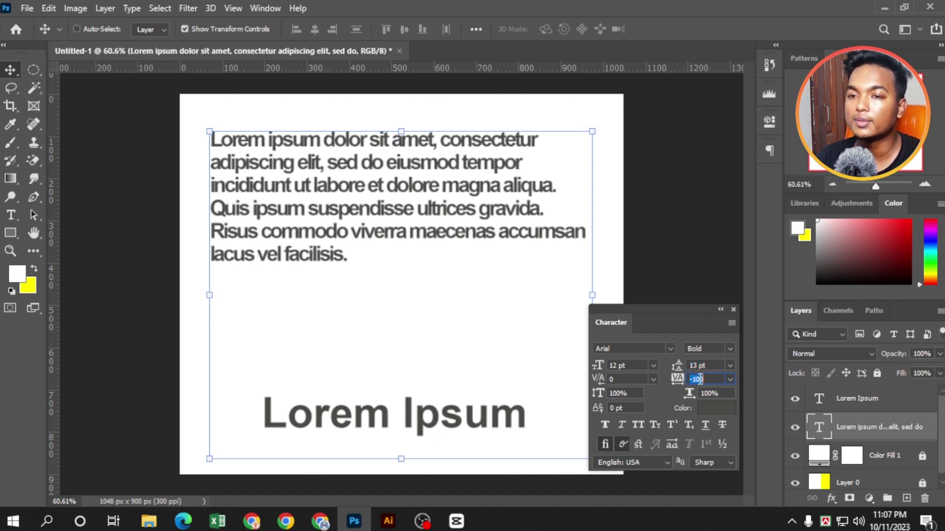
pyautogui.click(724, 378)
pyautogui.click(731, 380)
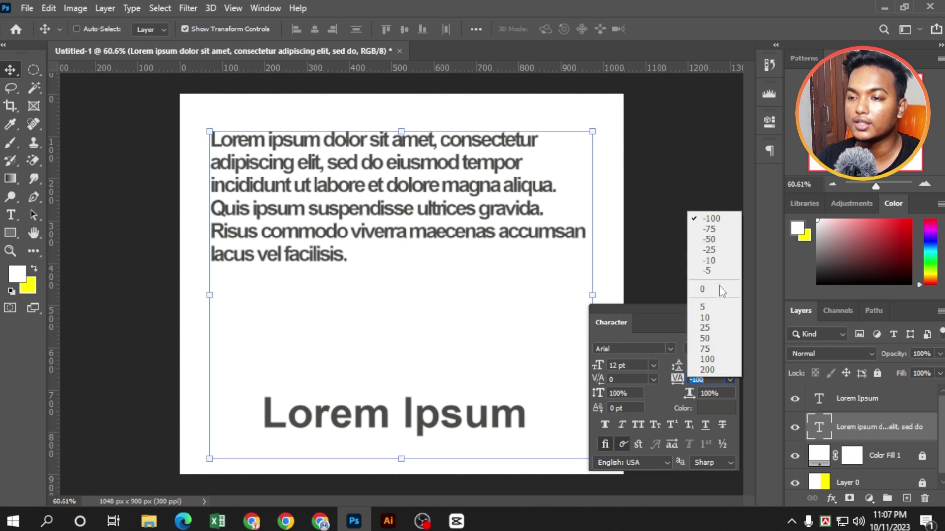
pyautogui.click(719, 285)
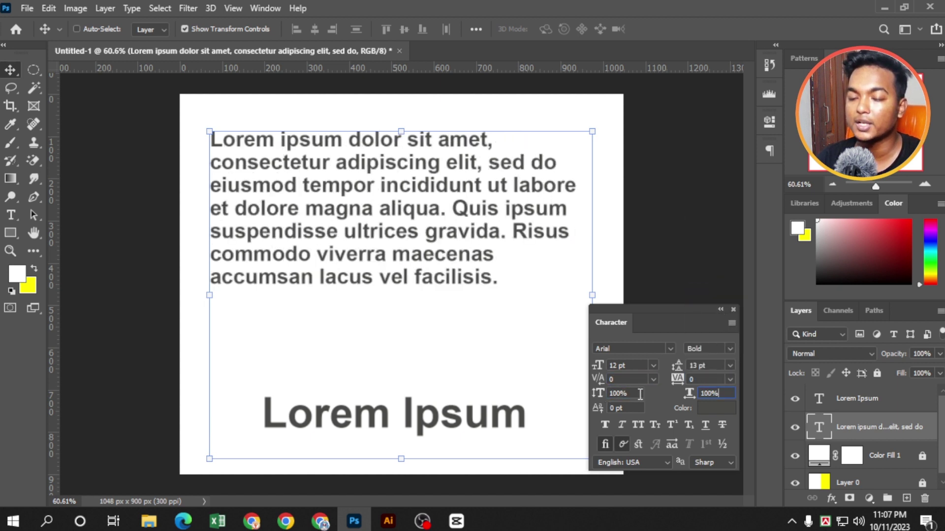
# - Colour the paragraph text dark red (a50000) after trying yellow, magenta and purple
pyautogui.click(716, 408)
pyautogui.click(630, 93)
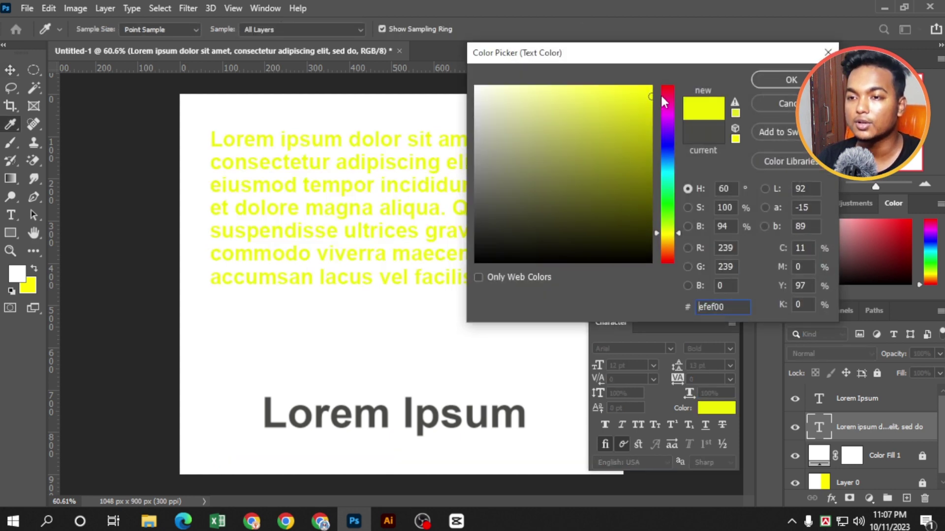
pyautogui.moveTo(660, 120); pyautogui.dragTo(669, 101)
pyautogui.moveTo(648, 58); pyautogui.dragTo(624, 271)
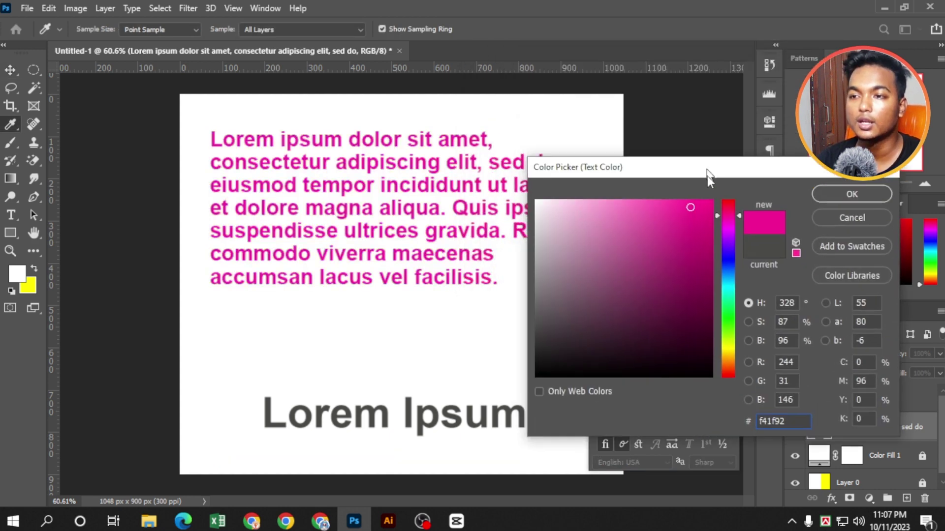
pyautogui.moveTo(645, 314)
pyautogui.mouseDown()
pyautogui.moveTo(642, 463)
pyautogui.moveTo(639, 298)
pyautogui.moveTo(650, 416)
pyautogui.moveTo(627, 414)
pyautogui.moveTo(645, 392)
pyautogui.moveTo(643, 318)
pyautogui.moveTo(628, 358)
pyautogui.mouseUp()
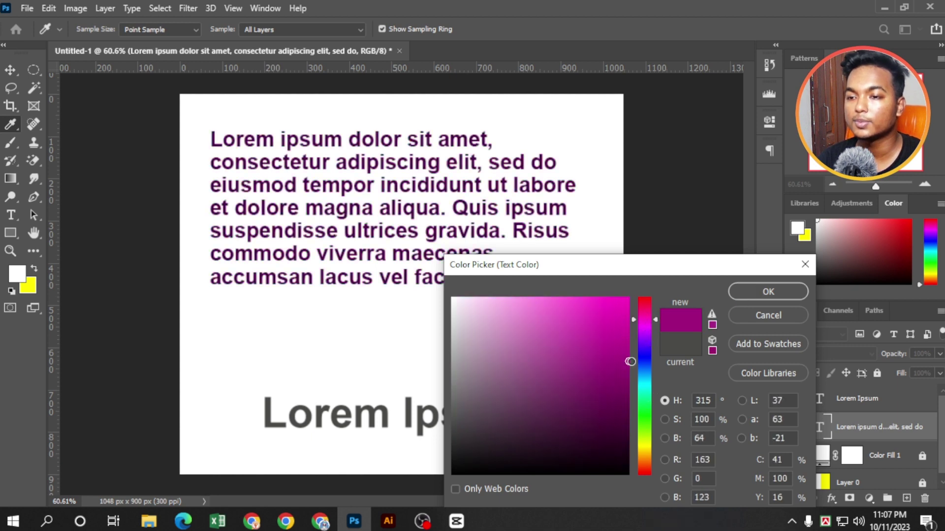
pyautogui.click(739, 291)
pyautogui.click(717, 408)
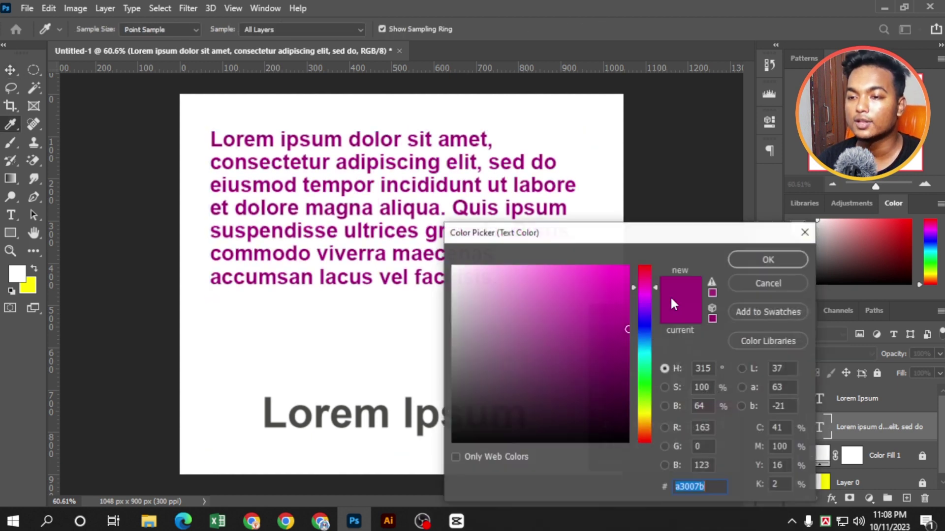
pyautogui.write('ff0000')
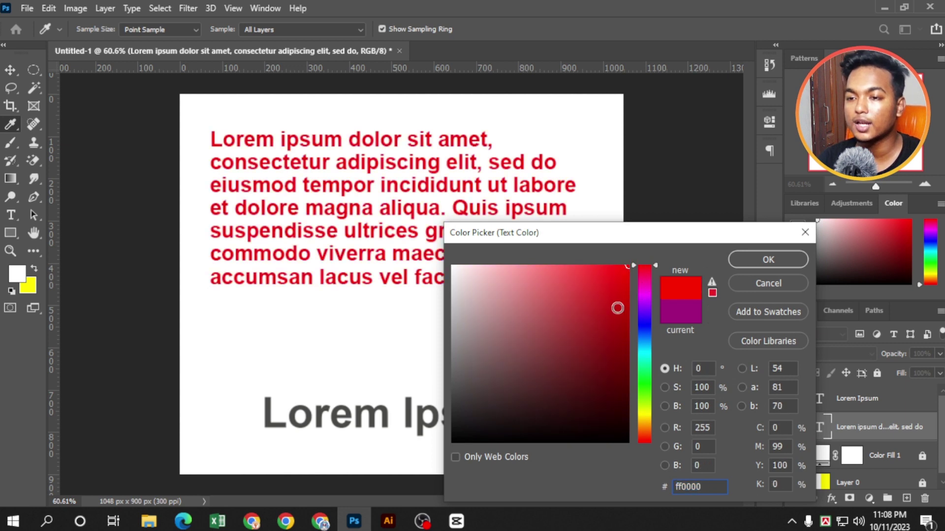
pyautogui.write('a50000')
pyautogui.click(752, 261)
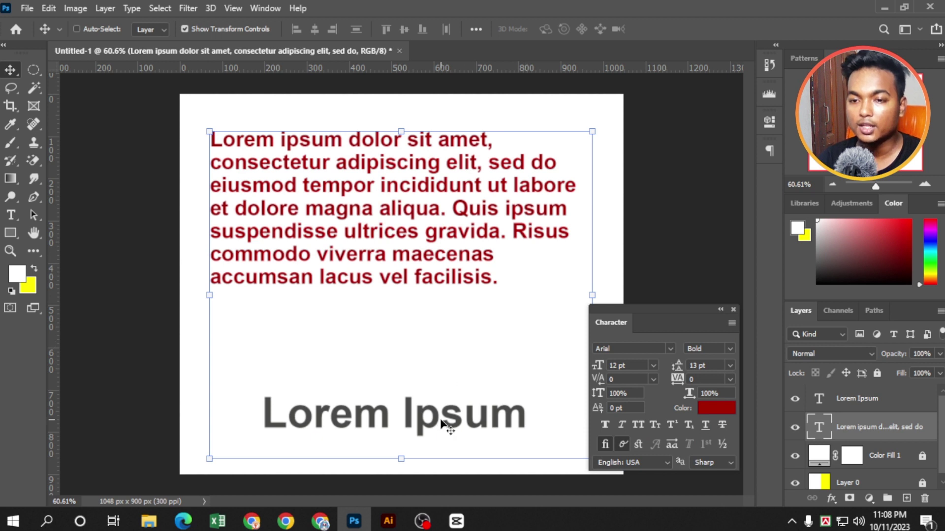
# - Move the Lorem Ipsum heading up toward the paragraph and apply faux italic after trying faux bold
pyautogui.click(856, 399)
pyautogui.moveTo(510, 425); pyautogui.dragTo(504, 378)
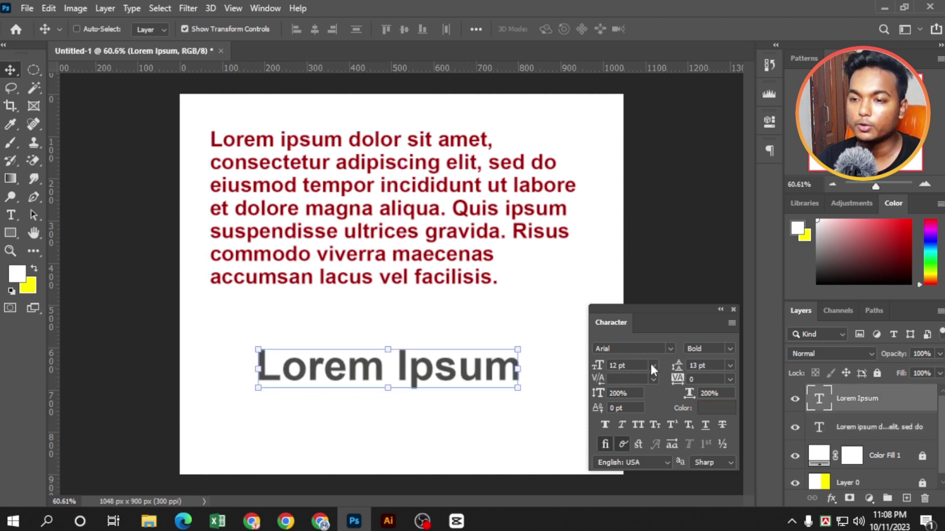
pyautogui.click(605, 426)
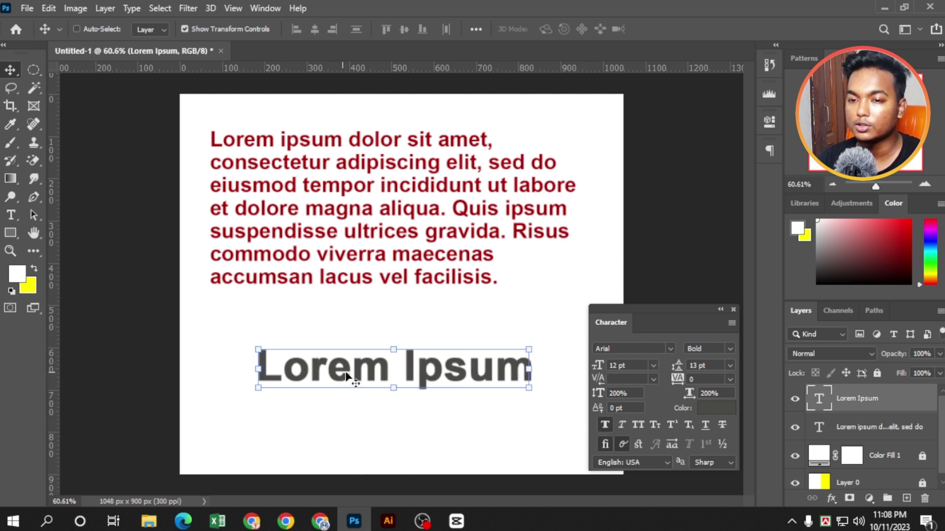
pyautogui.click(604, 426)
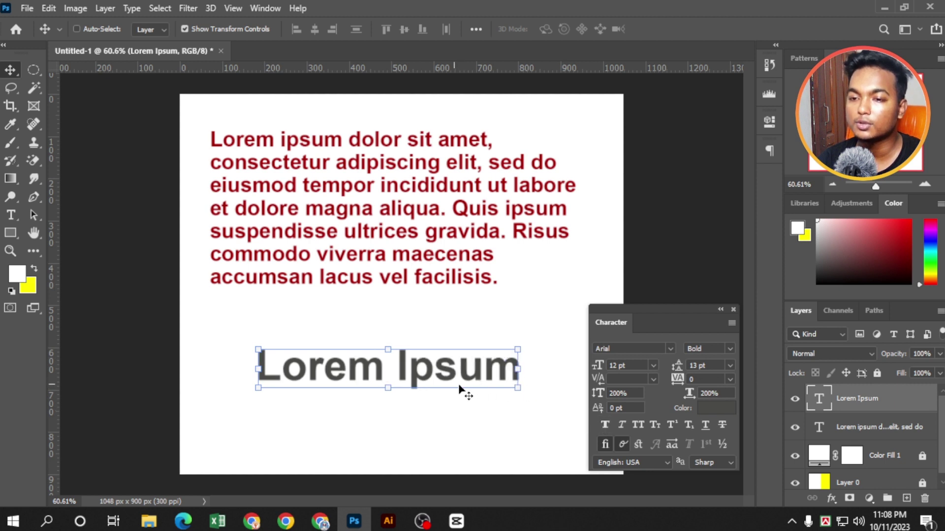
pyautogui.click(622, 425)
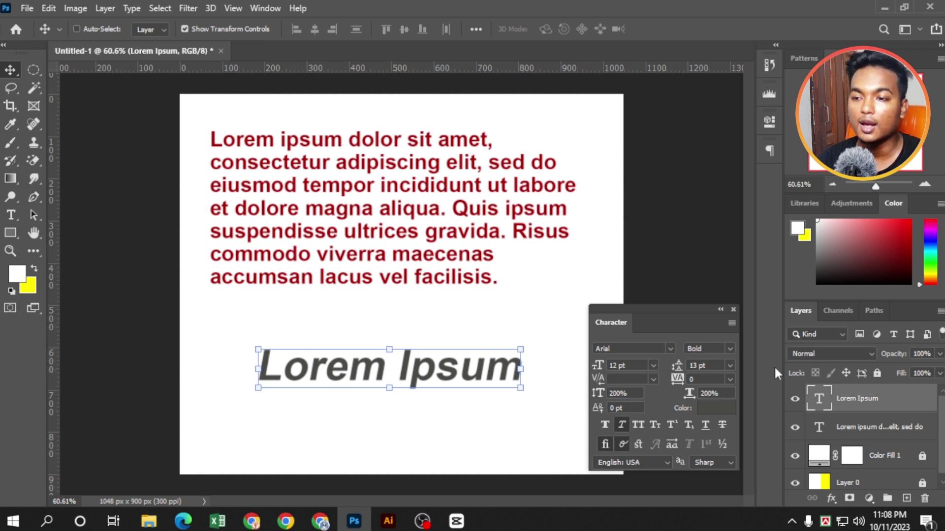
# - Try the Lorem Ipsum text in upright Algerian Regular and nudge it slightly up-left
pyautogui.click(671, 350)
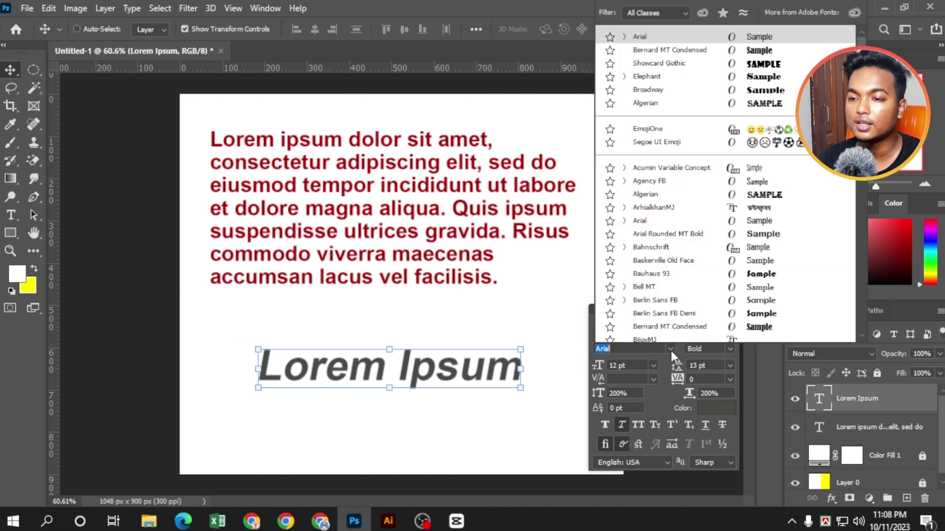
pyautogui.click(768, 194)
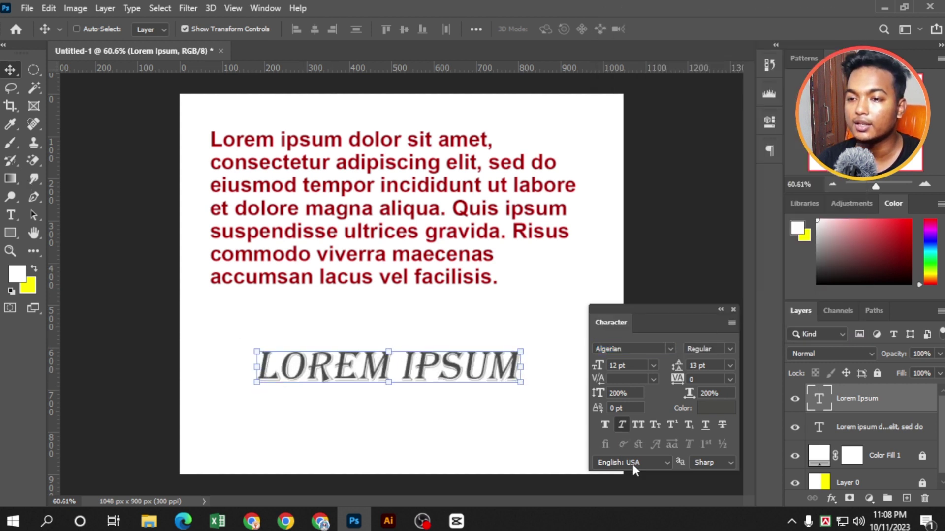
pyautogui.click(621, 426)
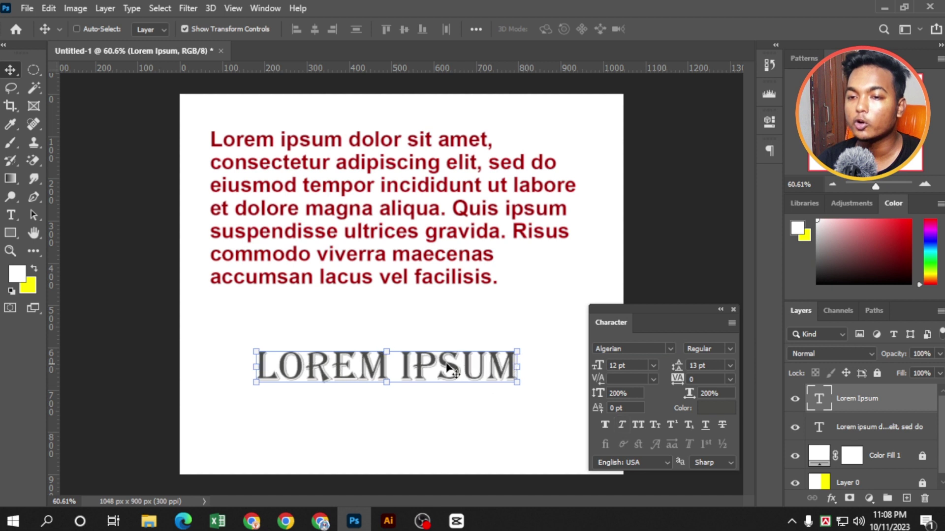
pyautogui.click(728, 349)
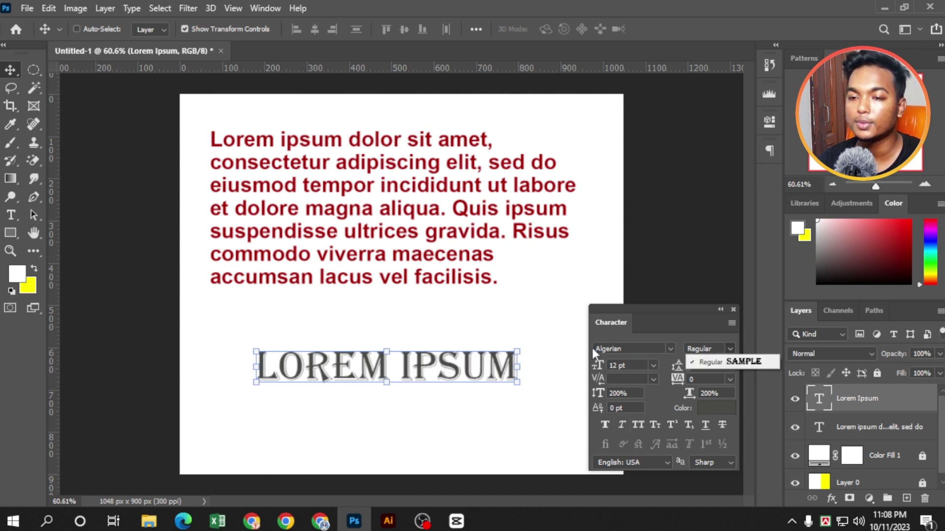
pyautogui.click(489, 379)
pyautogui.moveTo(438, 378); pyautogui.dragTo(425, 366)
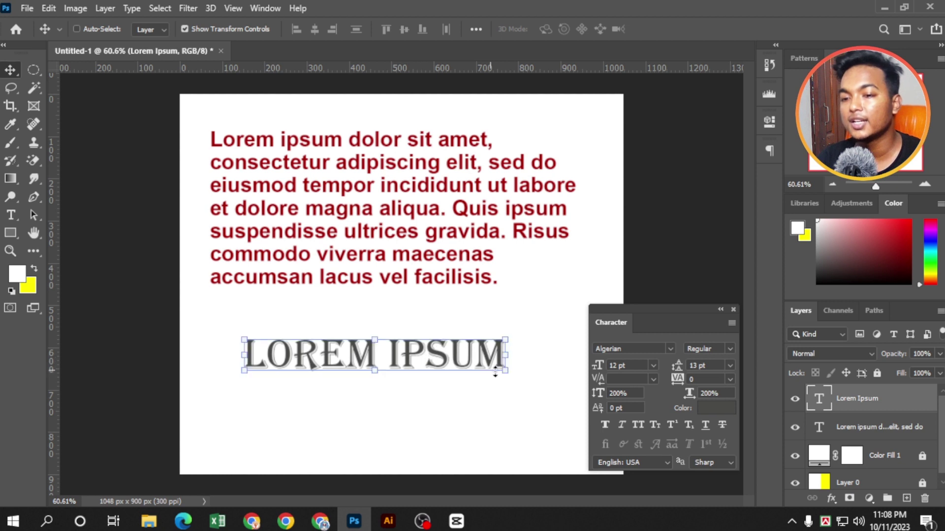
# - Turn italic off, switch the font to Baskerville Old Face, and set All Caps
pyautogui.click(622, 425)
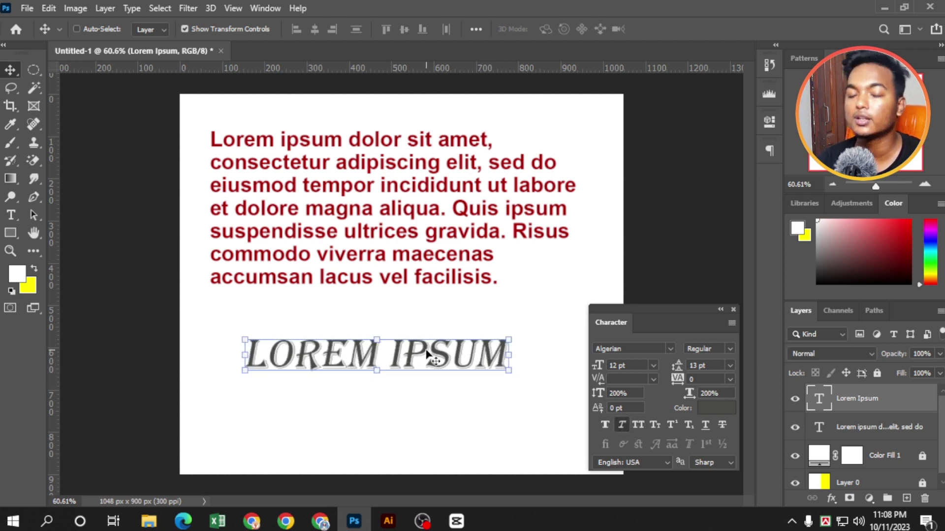
pyautogui.click(627, 423)
pyautogui.click(672, 349)
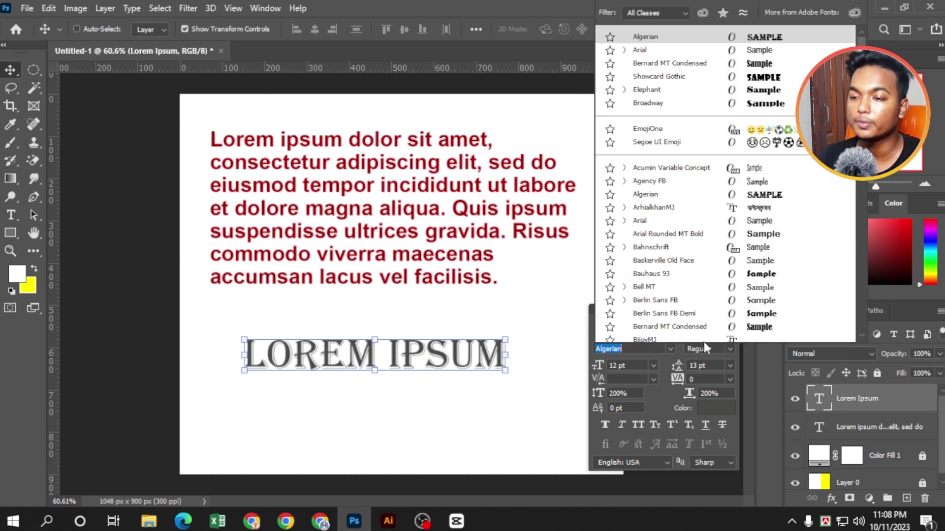
pyautogui.click(758, 260)
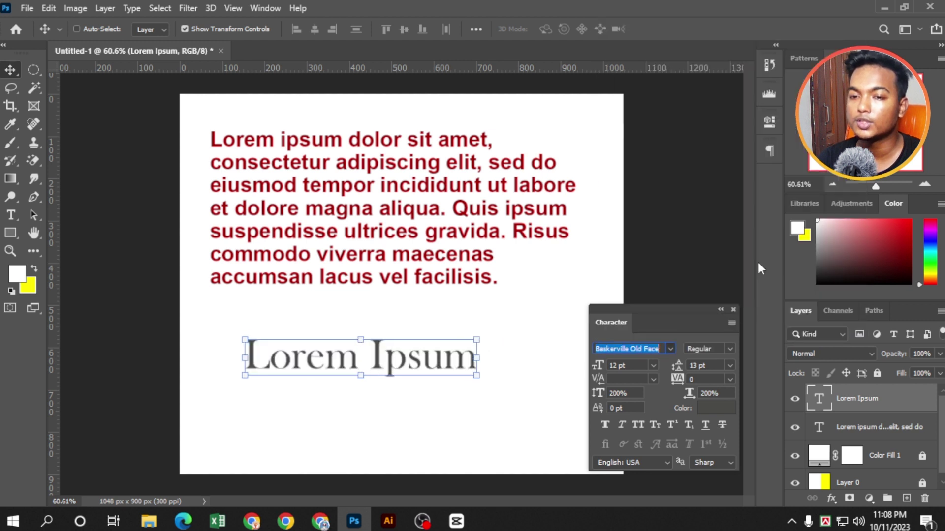
pyautogui.click(636, 425)
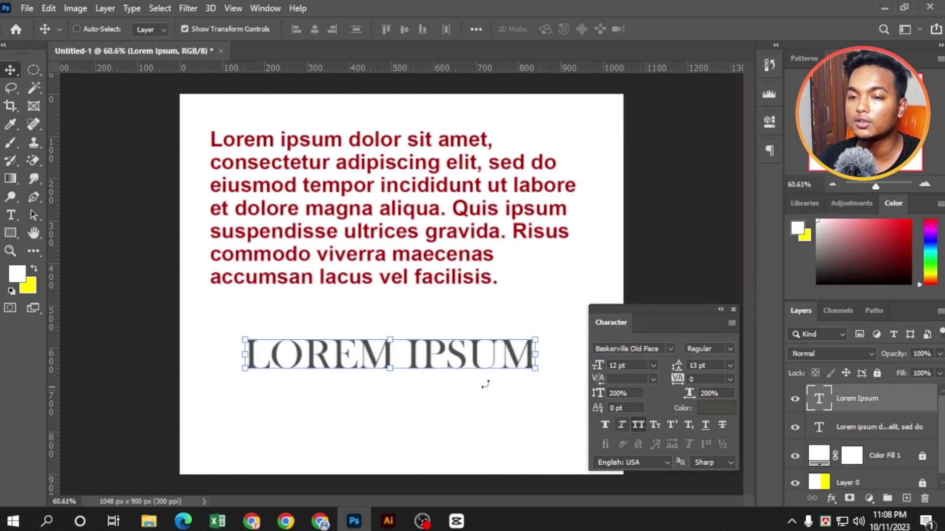
# - Trial small caps, all caps and bold-italic, then return the text to plain normal case
pyautogui.click(639, 423)
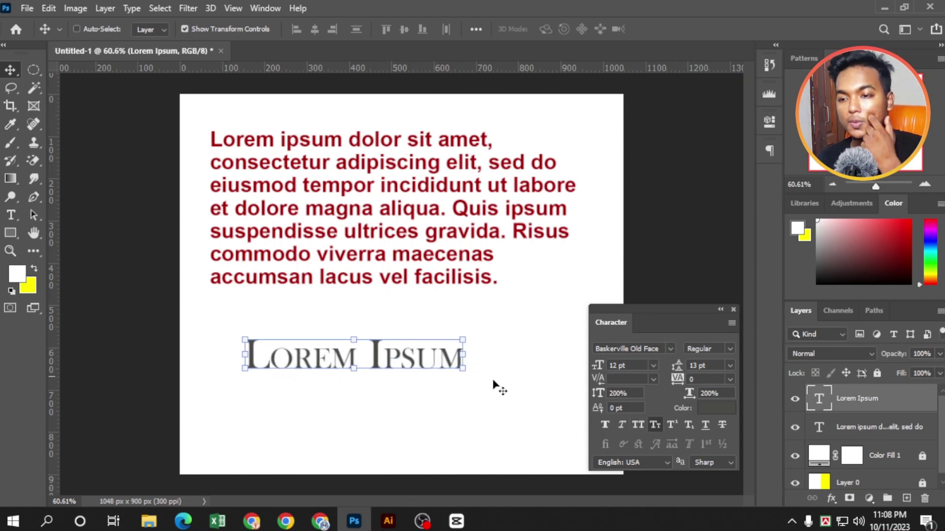
pyautogui.click(640, 424)
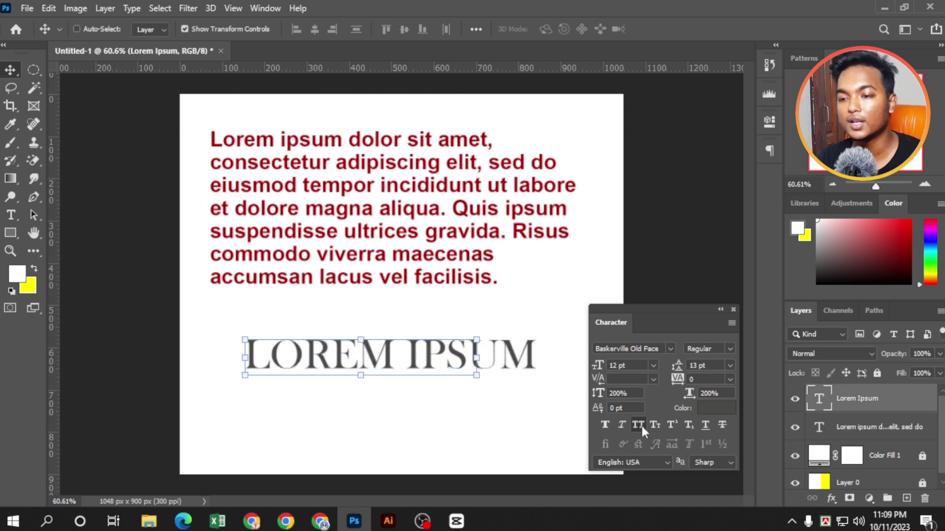
pyautogui.click(642, 426)
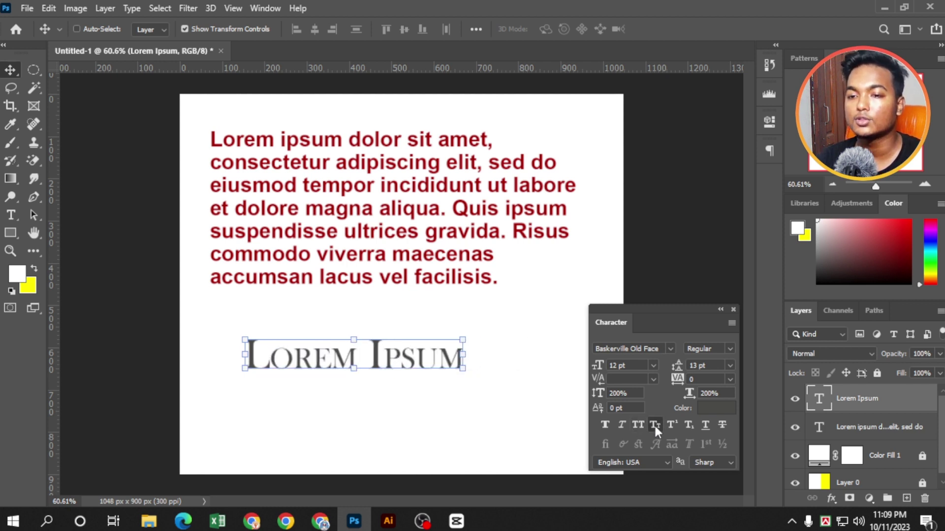
pyautogui.click(654, 424)
pyautogui.click(654, 424)
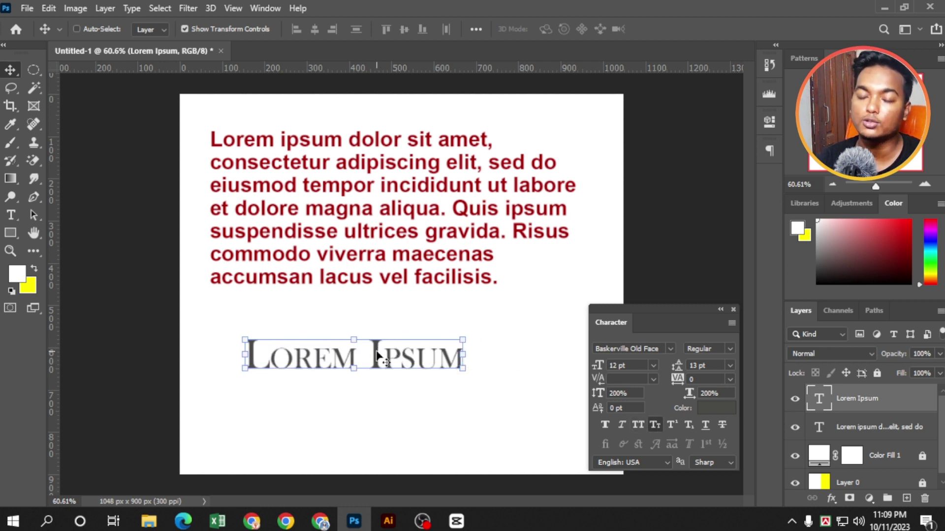
pyautogui.click(655, 425)
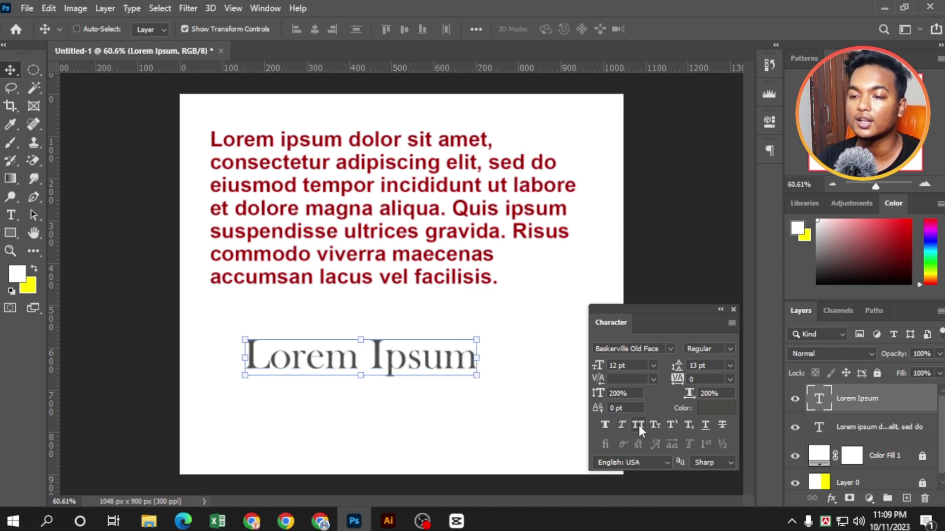
pyautogui.click(639, 425)
pyautogui.click(621, 425)
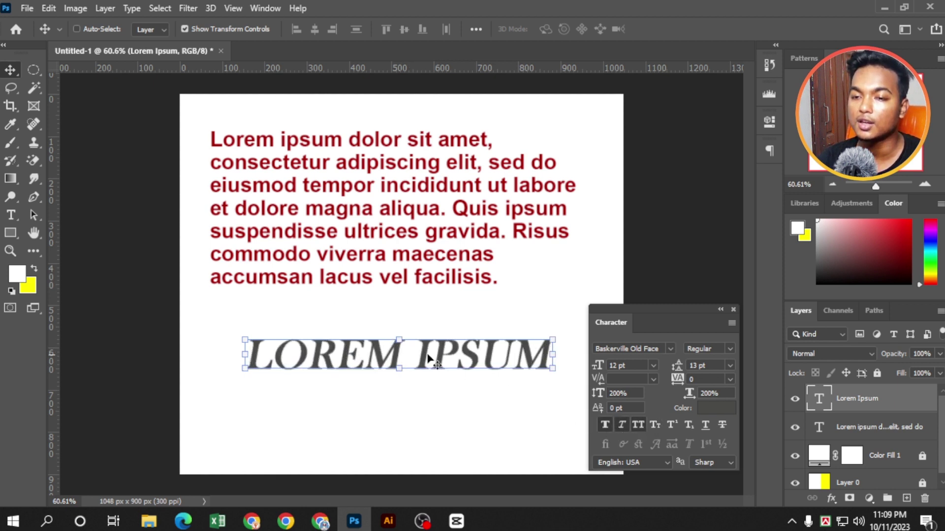
pyautogui.click(605, 425)
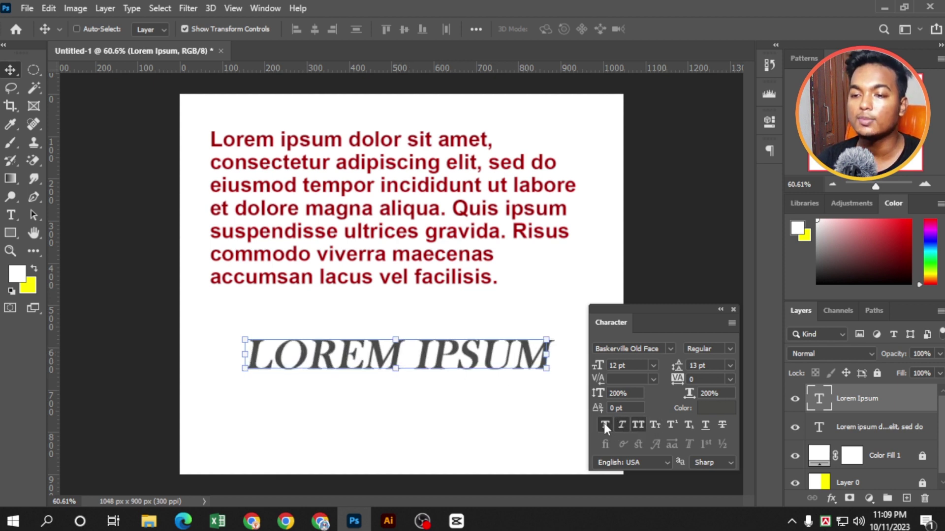
pyautogui.click(654, 422)
# - Trial subscript and superscript, ending with the text at normal size and position
pyautogui.click(691, 427)
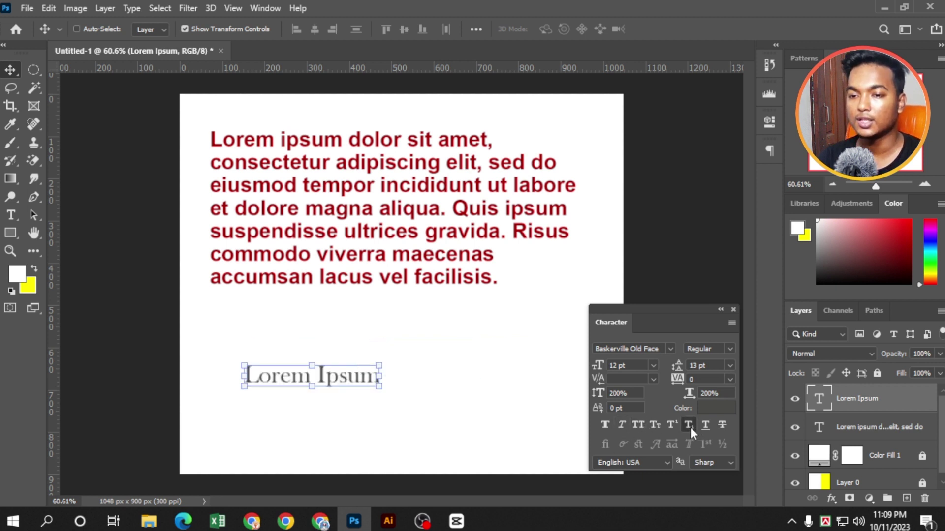
pyautogui.click(690, 425)
pyautogui.click(673, 425)
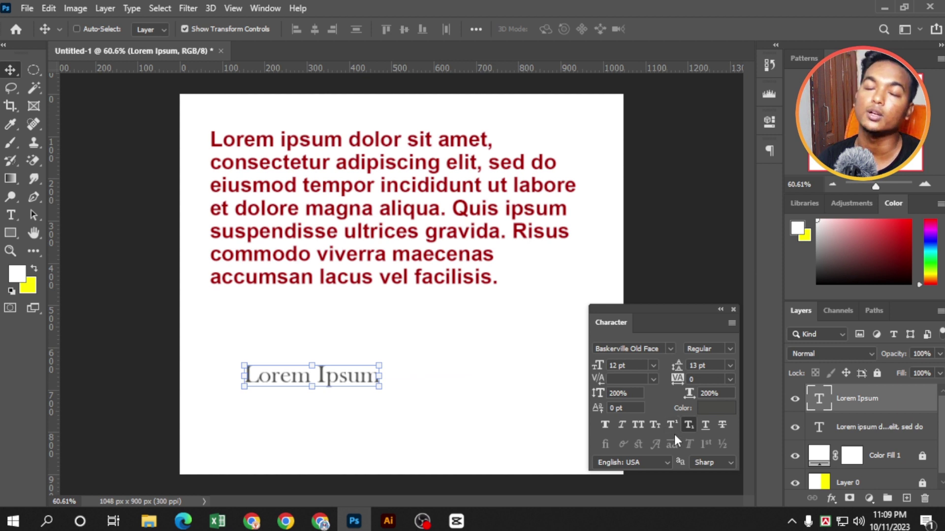
pyautogui.click(687, 424)
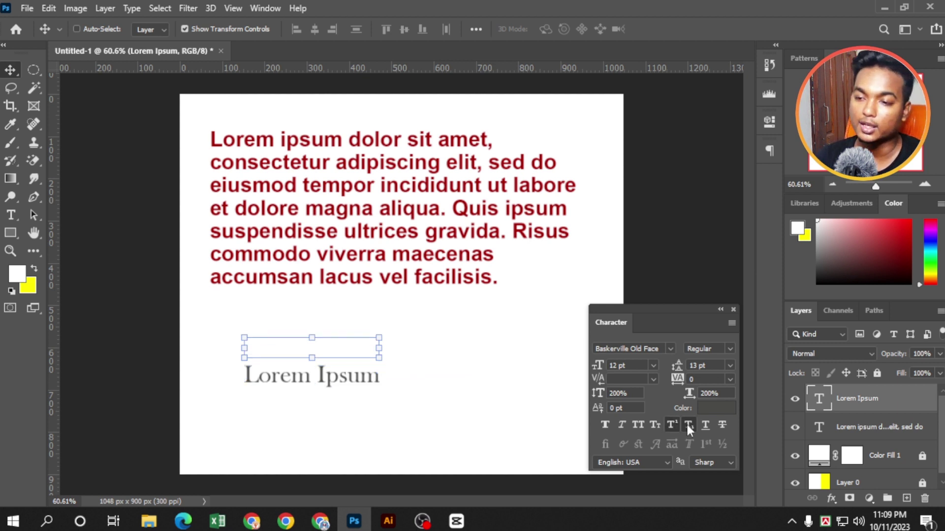
pyautogui.click(690, 423)
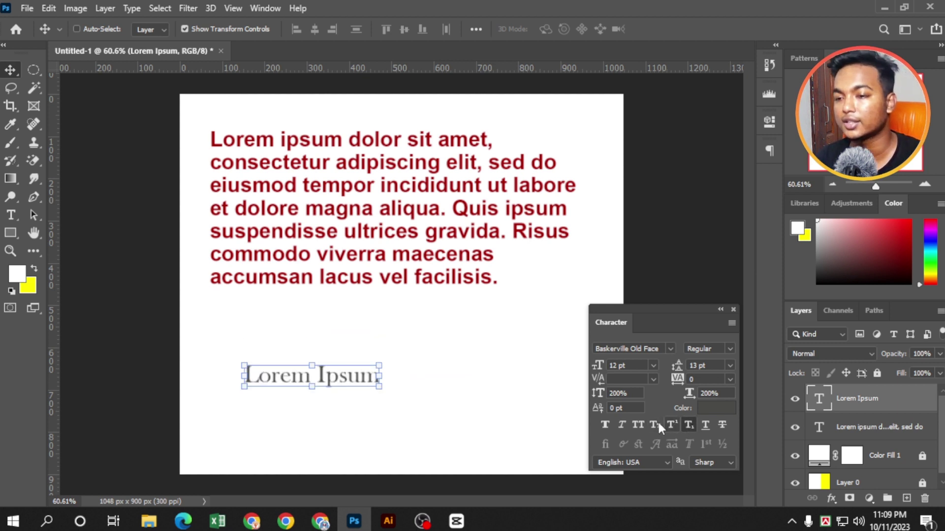
pyautogui.click(688, 427)
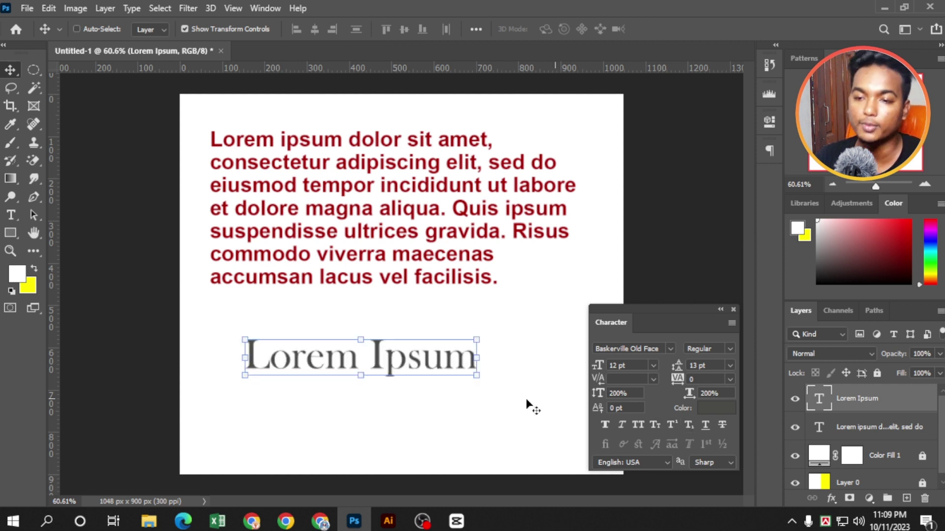
# - Trial underline and strikethrough, remove both, then nudge the text up and right
pyautogui.click(706, 428)
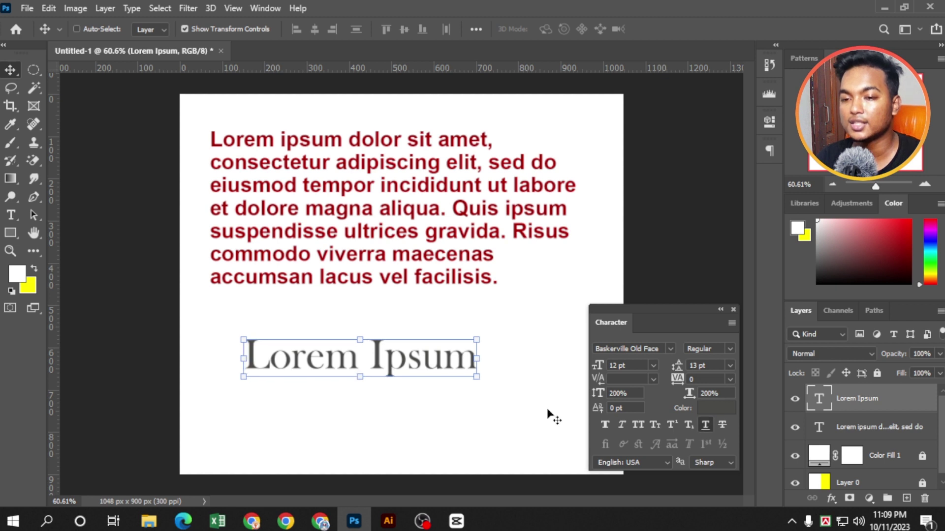
pyautogui.click(721, 426)
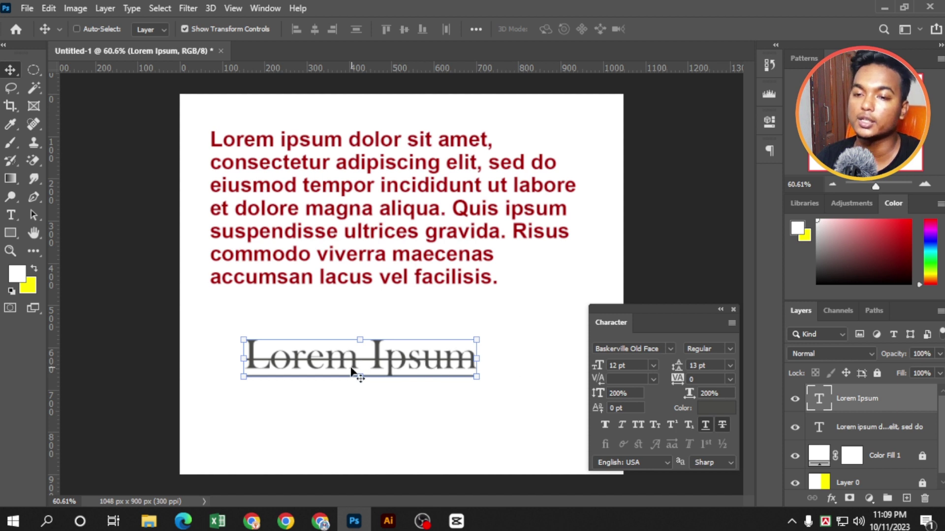
pyautogui.click(707, 426)
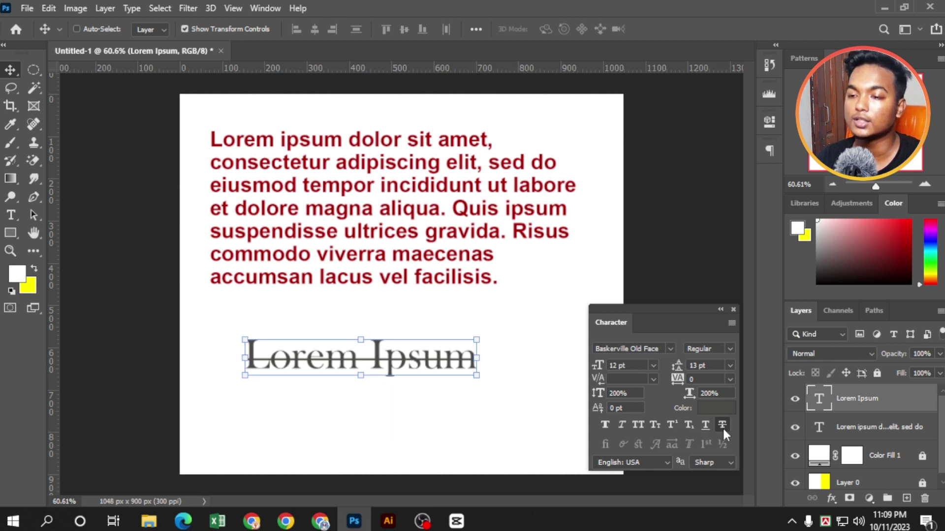
pyautogui.click(707, 425)
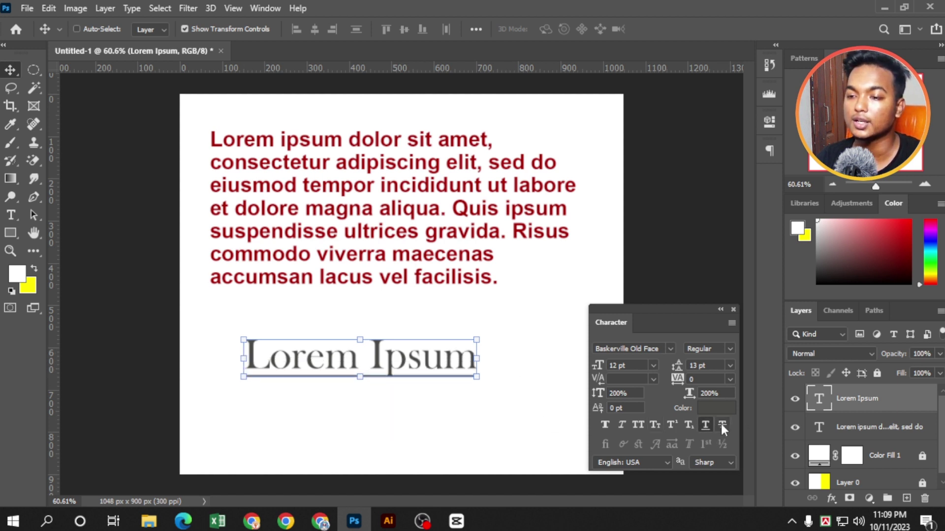
pyautogui.click(722, 424)
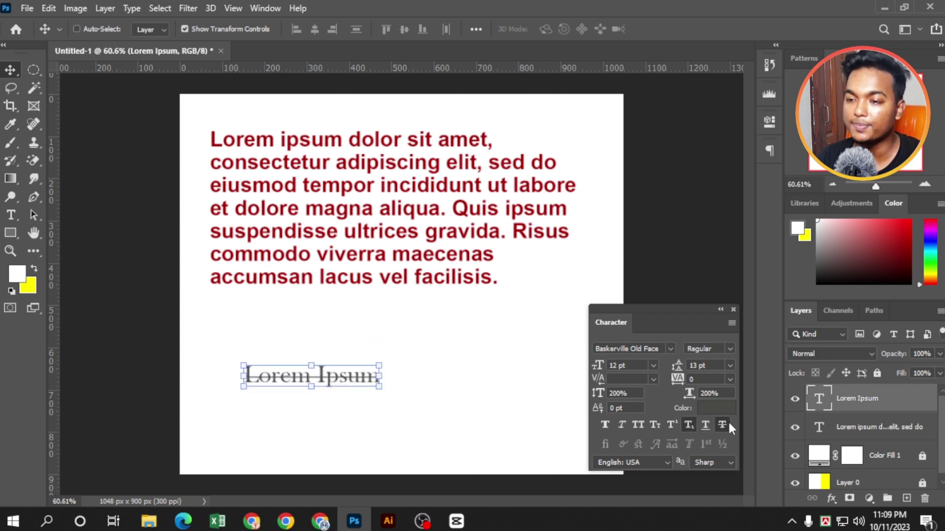
pyautogui.click(707, 426)
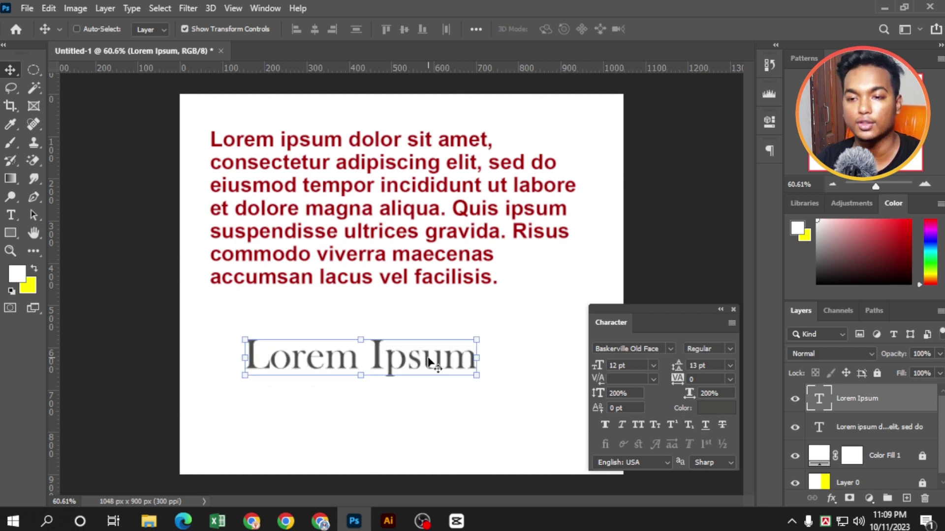
pyautogui.moveTo(427, 361); pyautogui.dragTo(400, 346)
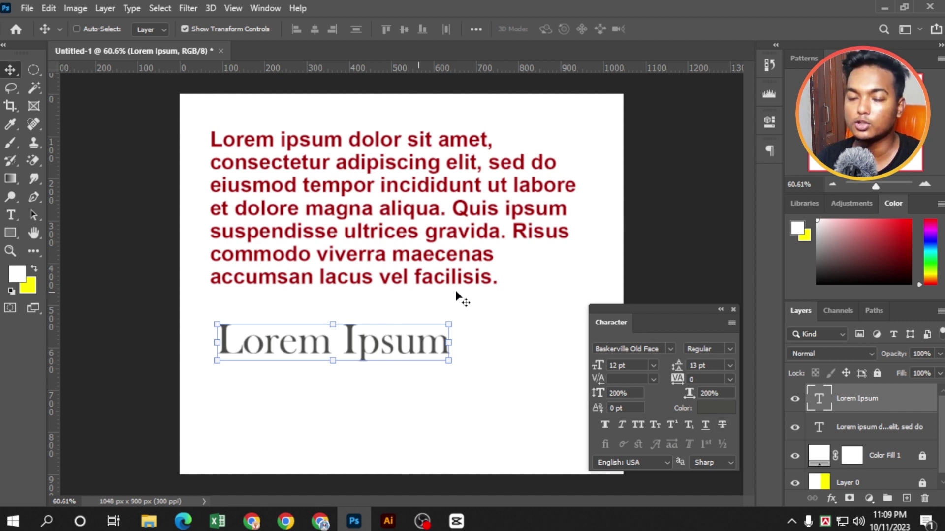
pyautogui.moveTo(402, 344); pyautogui.dragTo(435, 336)
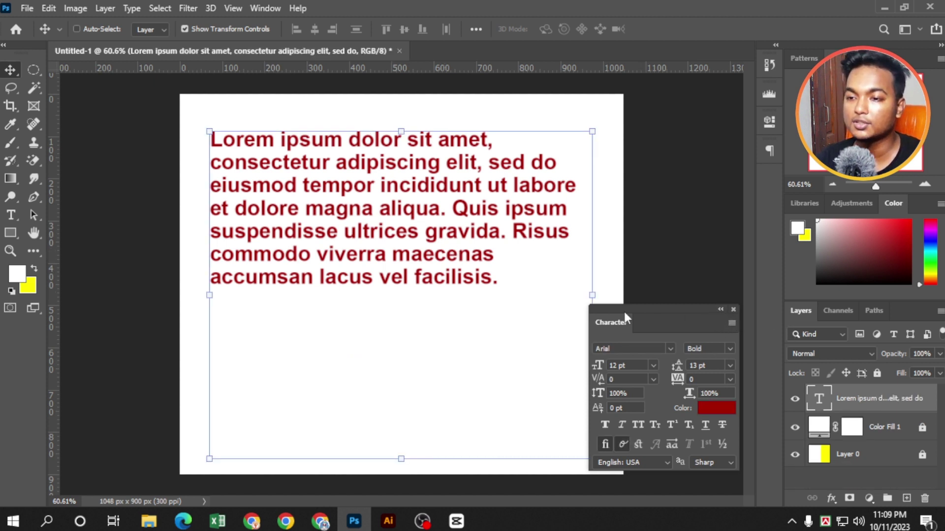
# - Right-align the dark-red paragraph and nudge its text box up and left
pyautogui.moveTo(624, 312)
pyautogui.mouseDown()
pyautogui.moveTo(770, 175)
pyautogui.moveTo(674, 273)
pyautogui.mouseUp()
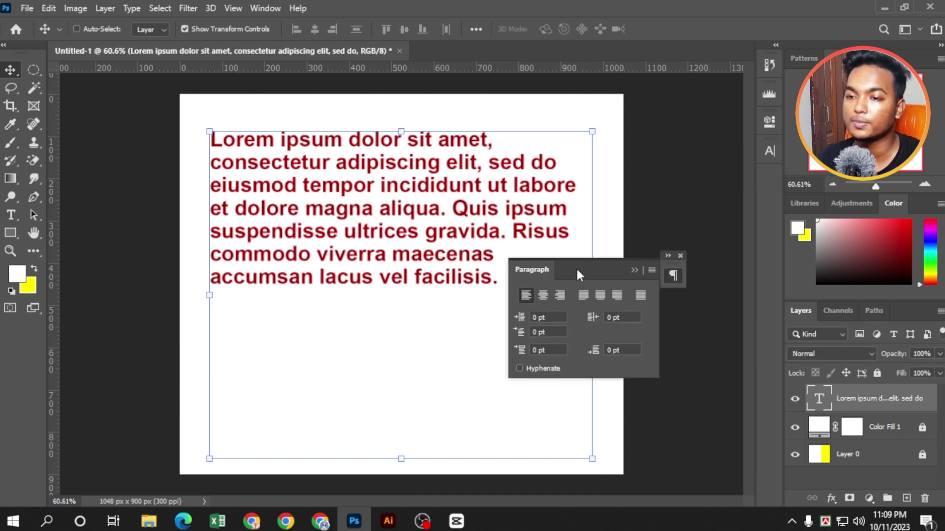
pyautogui.moveTo(578, 274); pyautogui.dragTo(669, 261)
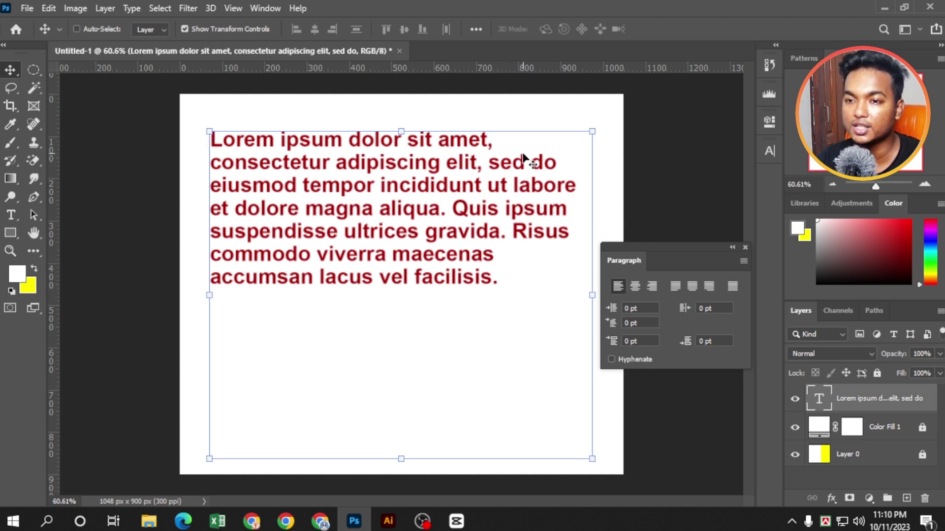
pyautogui.click(635, 286)
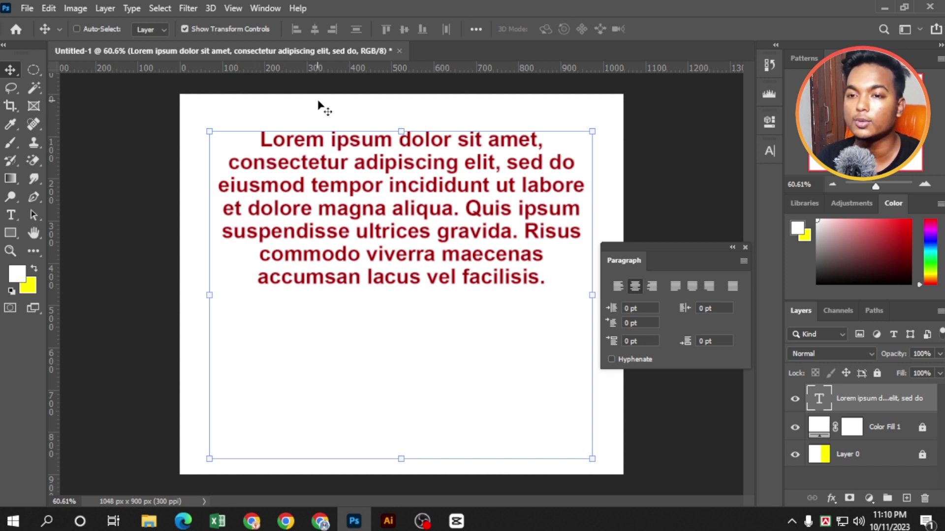
pyautogui.click(654, 285)
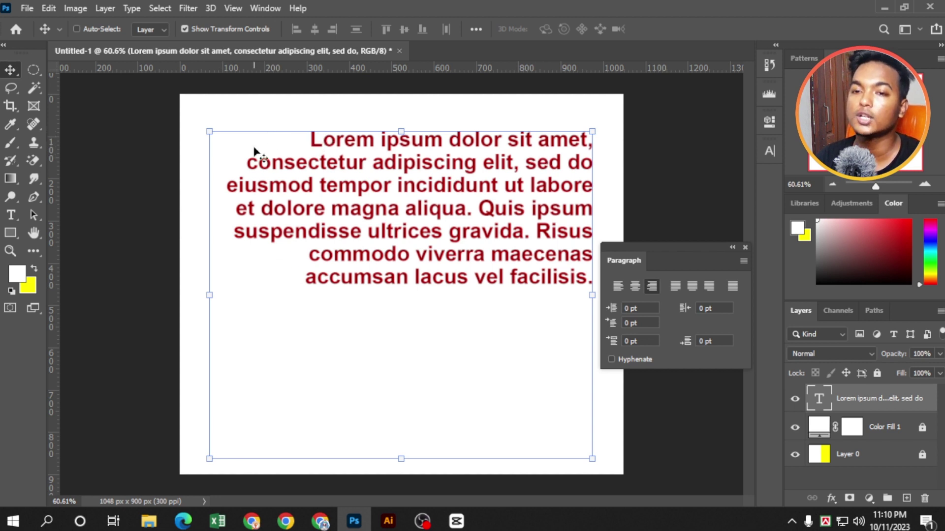
pyautogui.moveTo(553, 211); pyautogui.dragTo(544, 193)
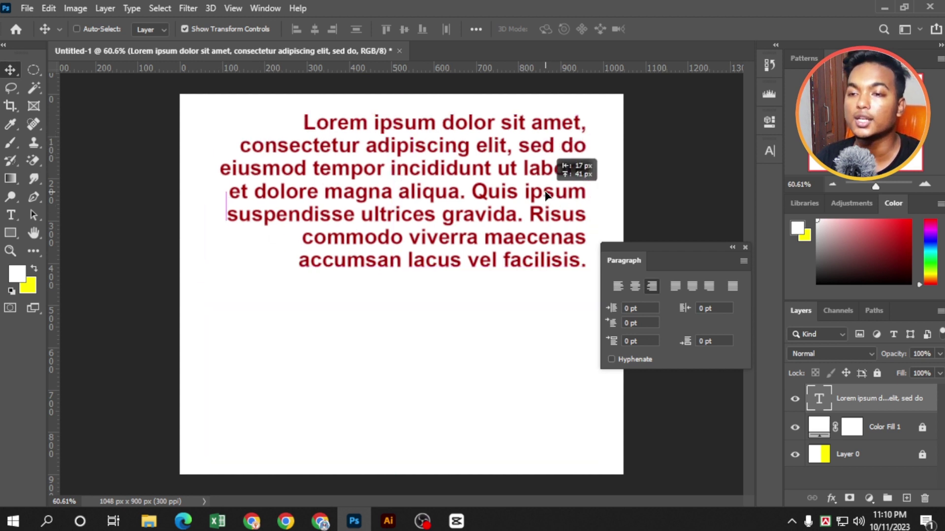
# - Trial justify with last line left, centred and right, then Justify All
pyautogui.click(675, 287)
pyautogui.moveTo(480, 205); pyautogui.dragTo(486, 229)
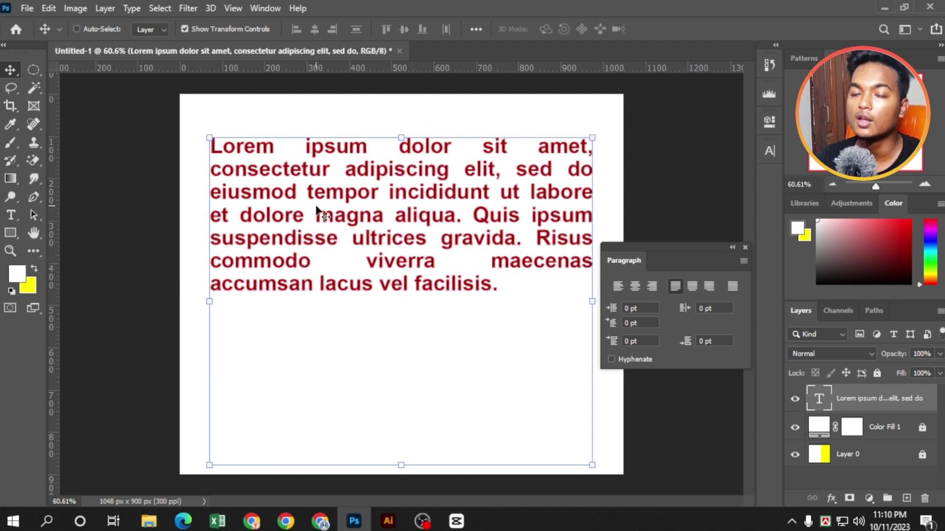
pyautogui.click(691, 287)
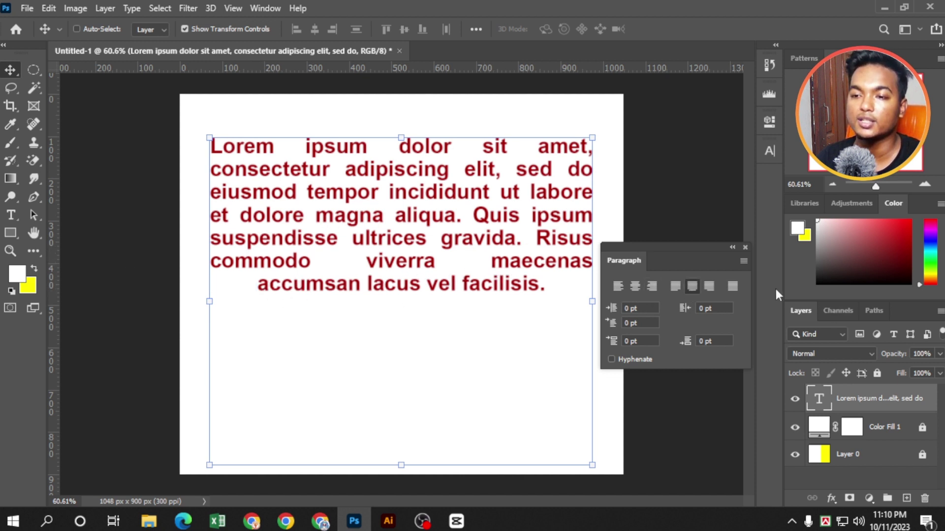
pyautogui.click(710, 287)
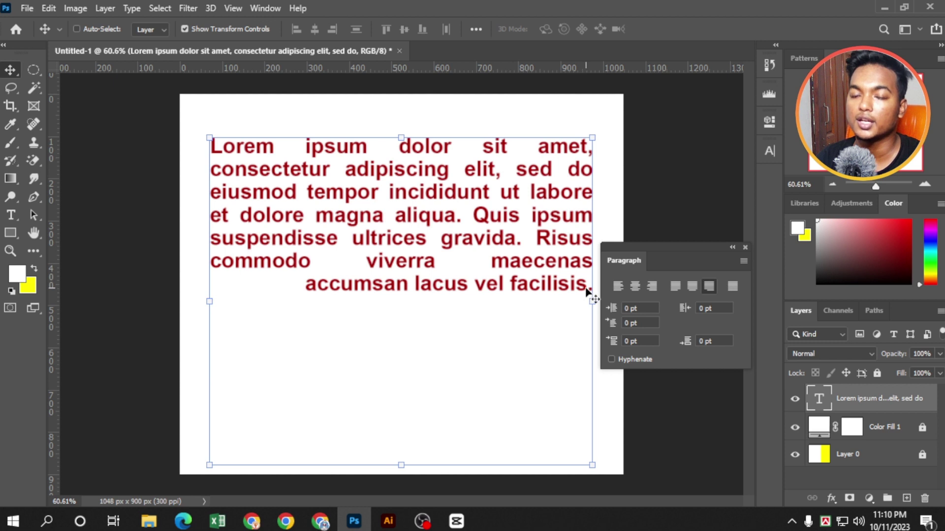
pyautogui.click(675, 287)
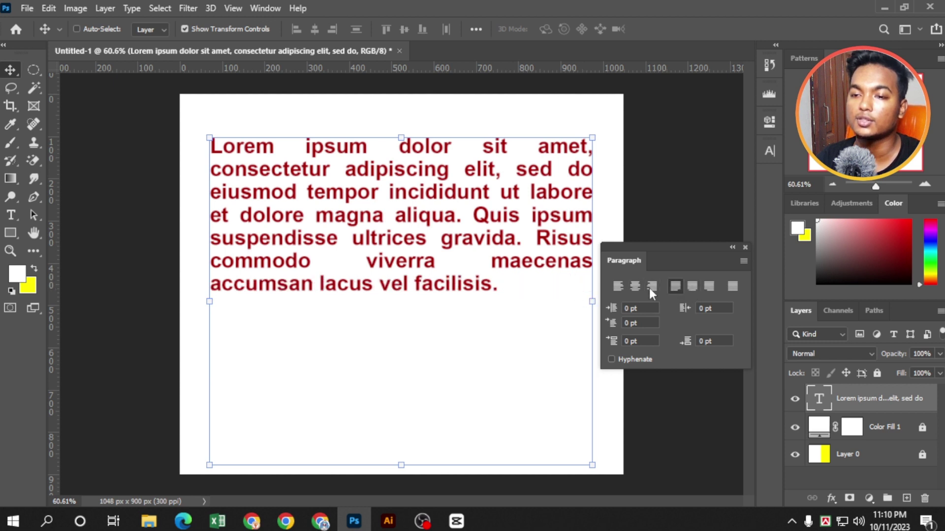
pyautogui.click(693, 287)
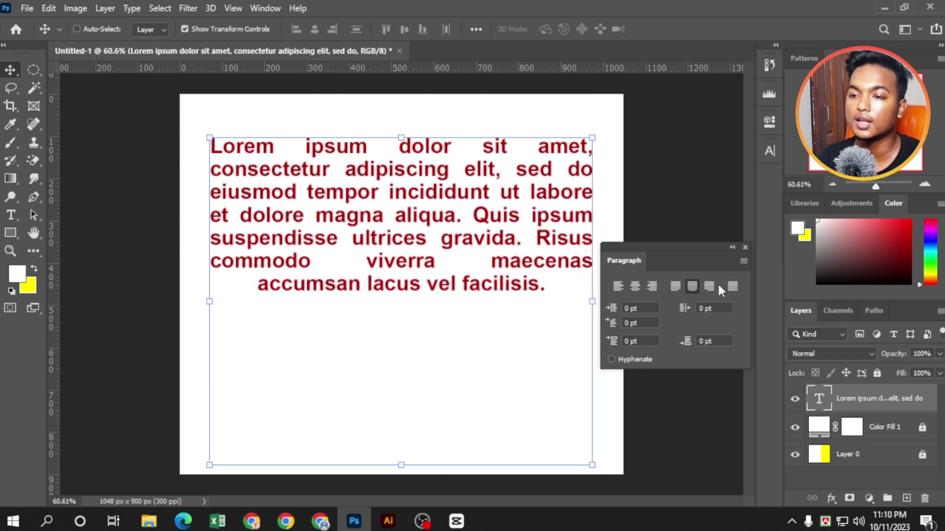
pyautogui.click(709, 287)
pyautogui.click(732, 286)
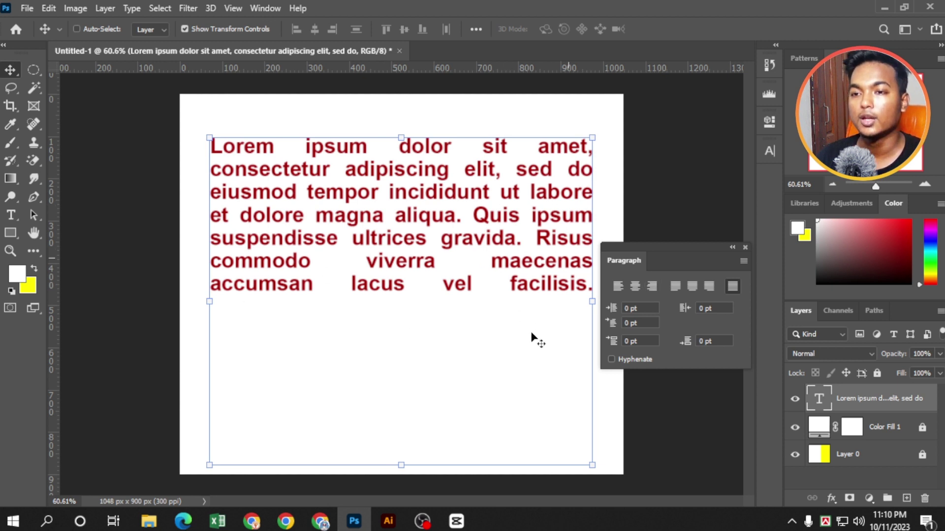
# - Cycle through left, centred and justified alignment, settling on plain Left Align
pyautogui.click(615, 288)
pyautogui.click(636, 285)
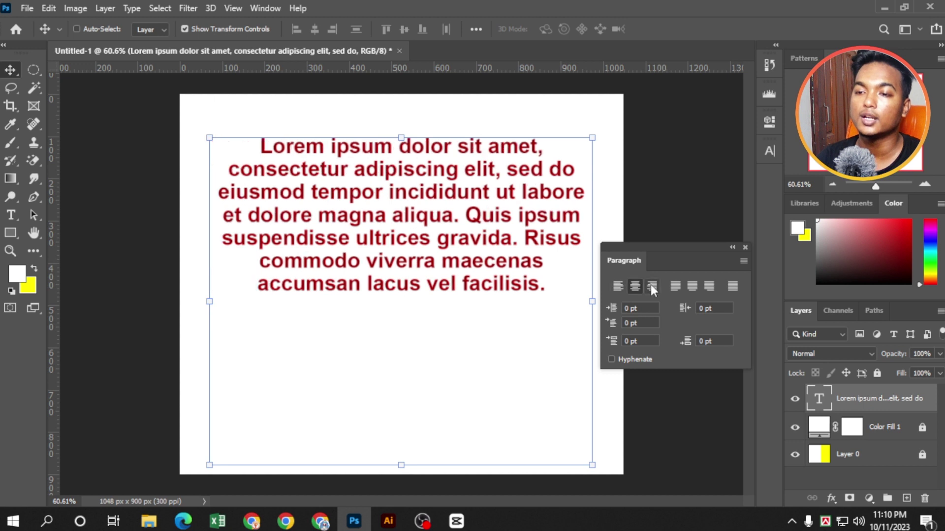
pyautogui.click(673, 286)
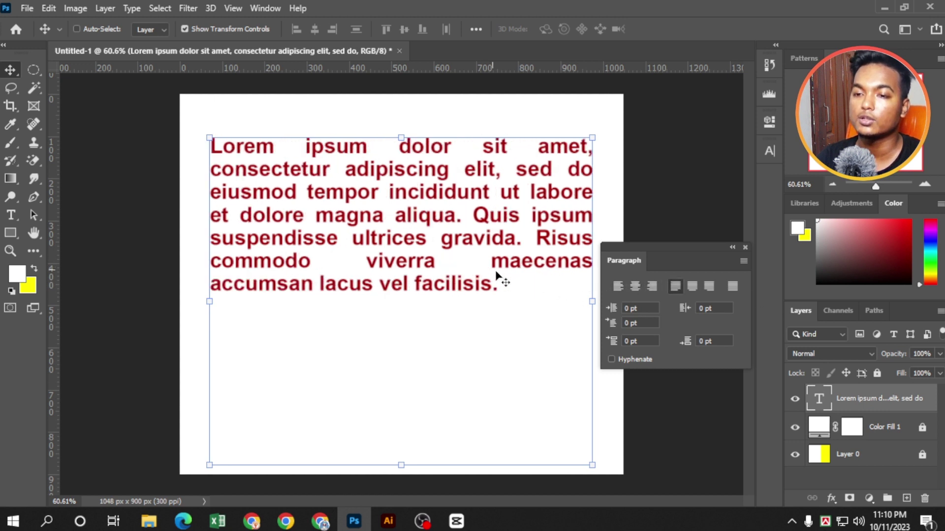
pyautogui.click(623, 286)
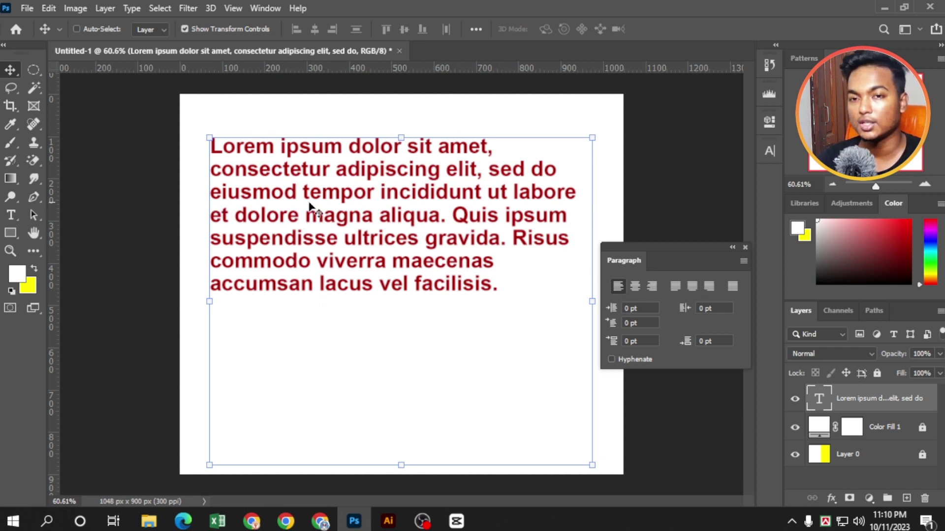
# - Select the word 'incididunt' in the paragraph, collapse the panels, and commit the edit
pyautogui.click(770, 151)
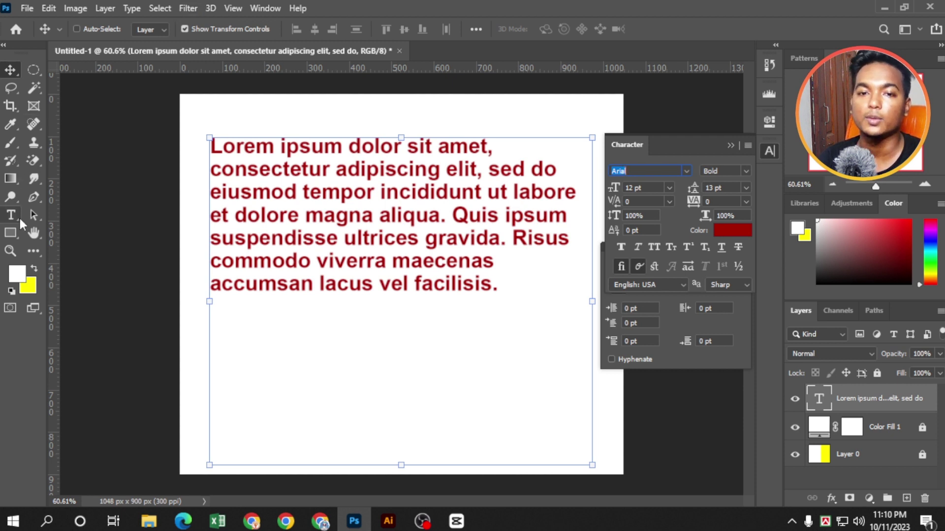
pyautogui.click(10, 215)
pyautogui.click(431, 191)
pyautogui.doubleClick(430, 192)
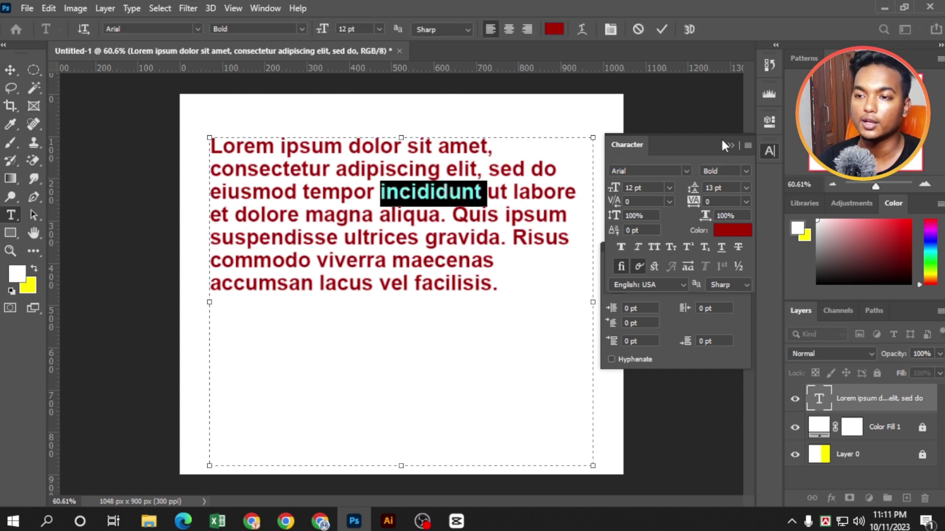
pyautogui.click(727, 145)
pyautogui.click(732, 248)
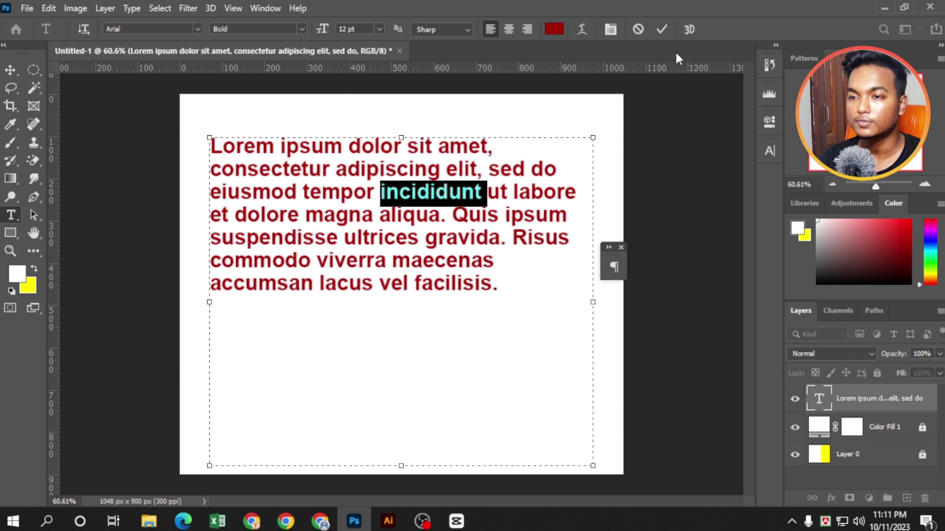
pyautogui.click(660, 31)
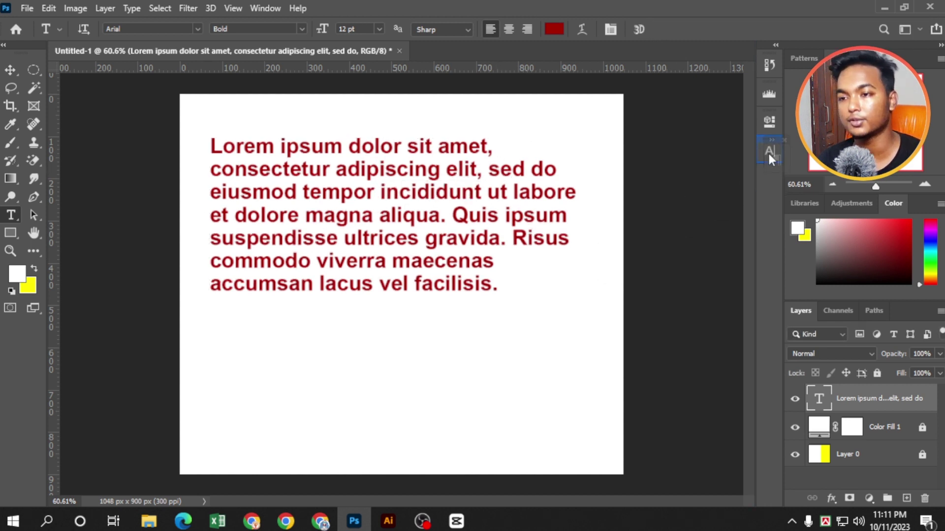
# - Dock the Paragraph panel and delete the paragraph text layer
pyautogui.moveTo(769, 173); pyautogui.dragTo(768, 152)
pyautogui.click(10, 70)
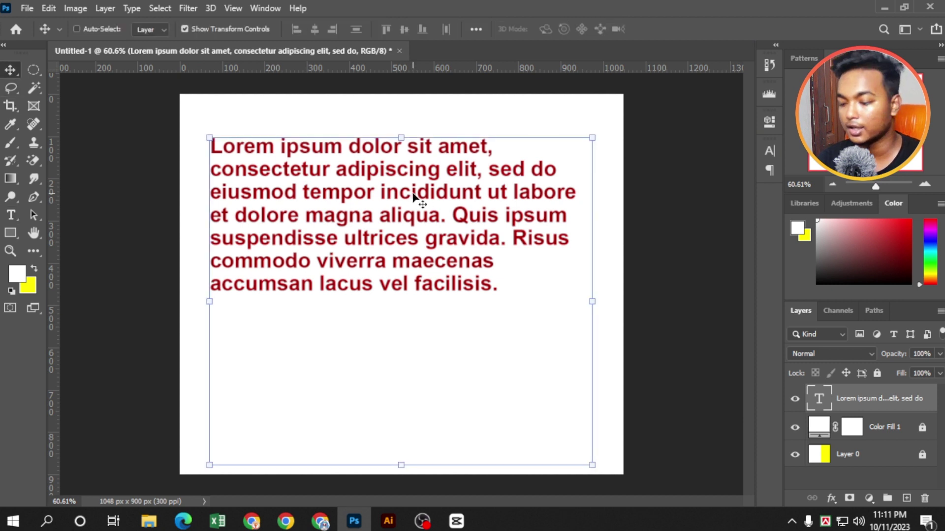
pyautogui.press('Delete')
pyautogui.moveTo(11, 219); pyautogui.dragTo(63, 217)
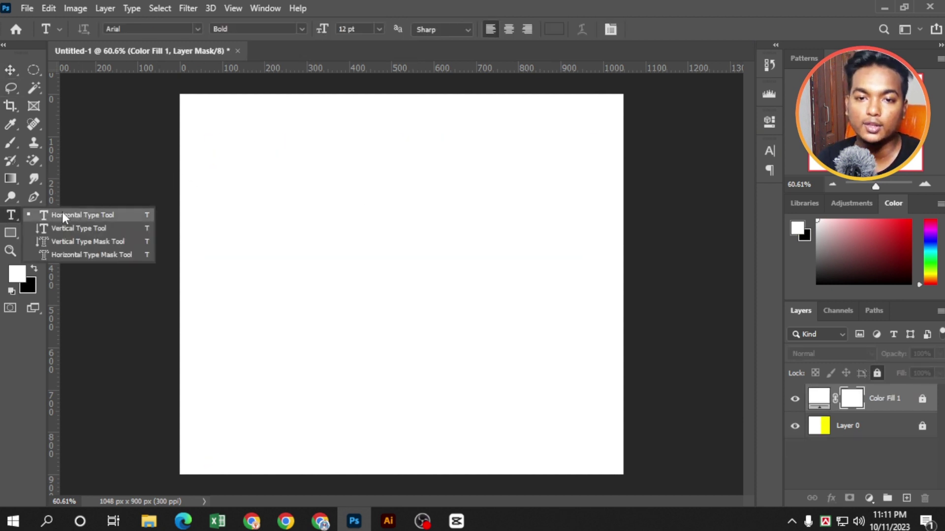
pyautogui.click(313, 189)
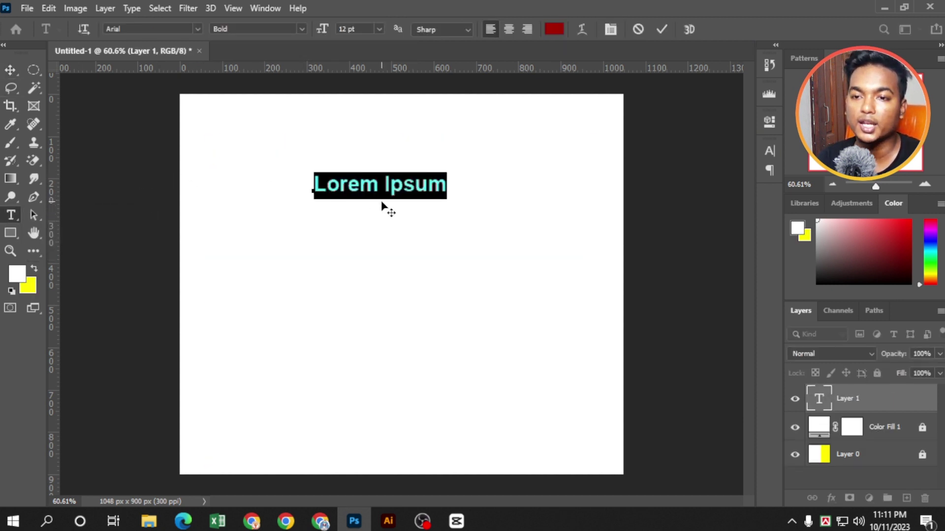
pyautogui.click(662, 30)
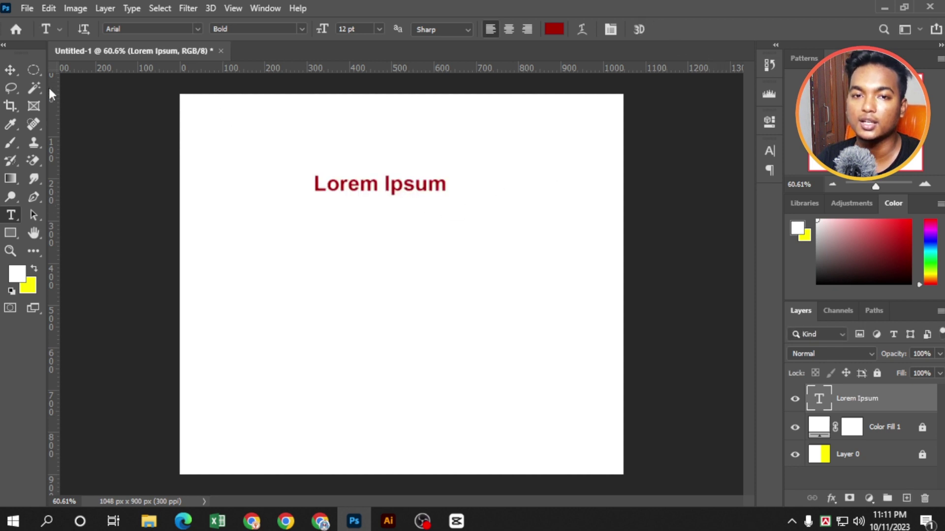
pyautogui.click(10, 70)
pyautogui.moveTo(373, 192); pyautogui.dragTo(328, 215)
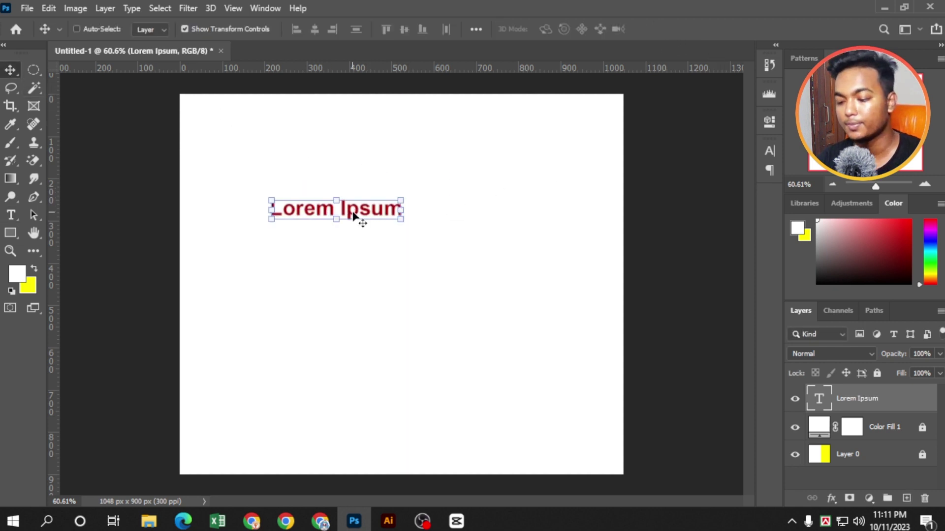
pyautogui.press('Delete')
pyautogui.click(10, 215)
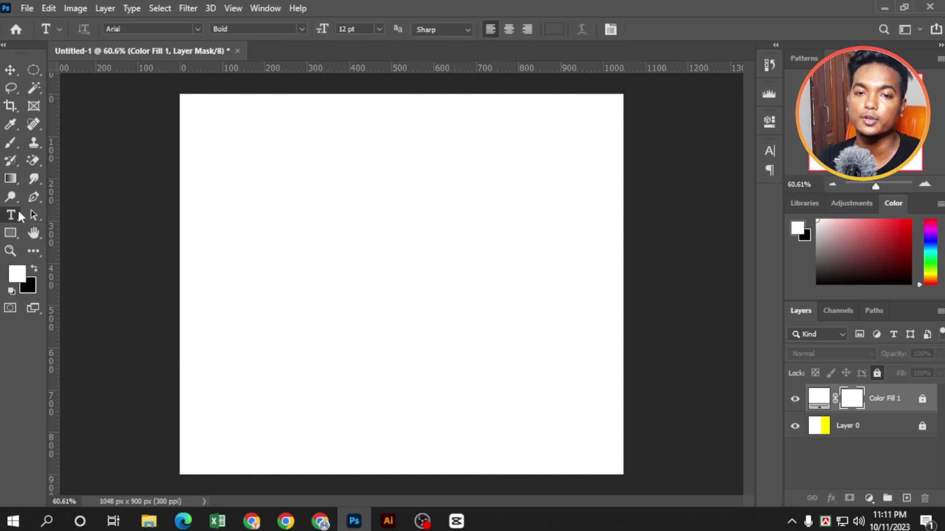
pyautogui.click(264, 172)
pyautogui.write('hjfghjfghjfhgj')
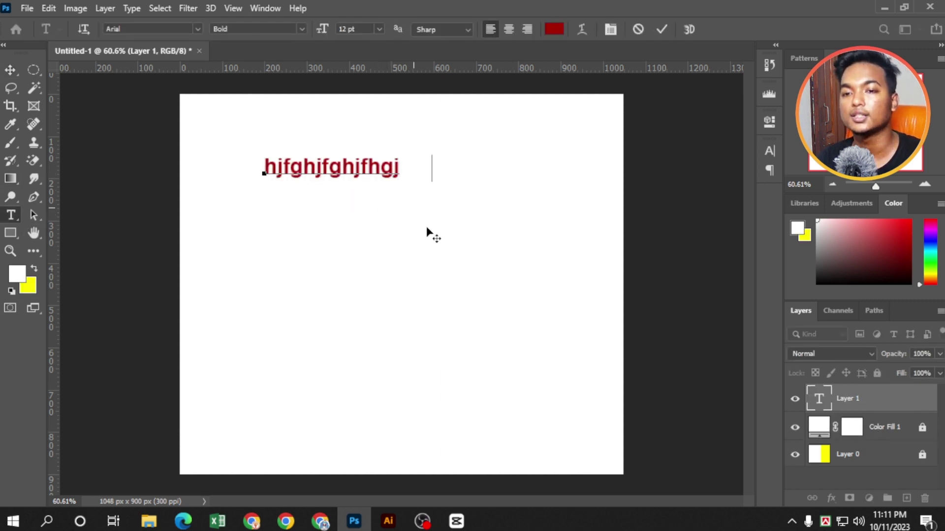
pyautogui.write('fhgjfhgjgfhjfghjfhg')
pyautogui.press('Return')
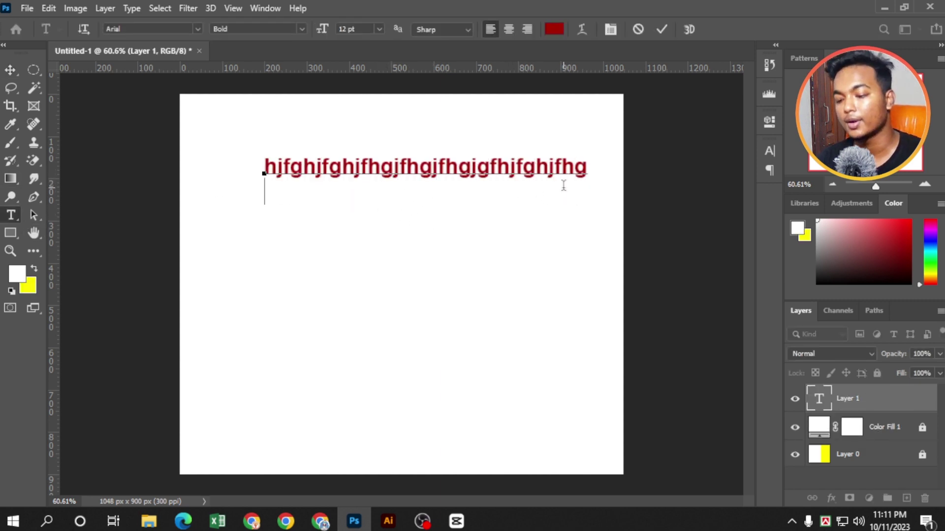
pyautogui.write('hgfjfghjfhgjfhg')
pyautogui.press('Return')
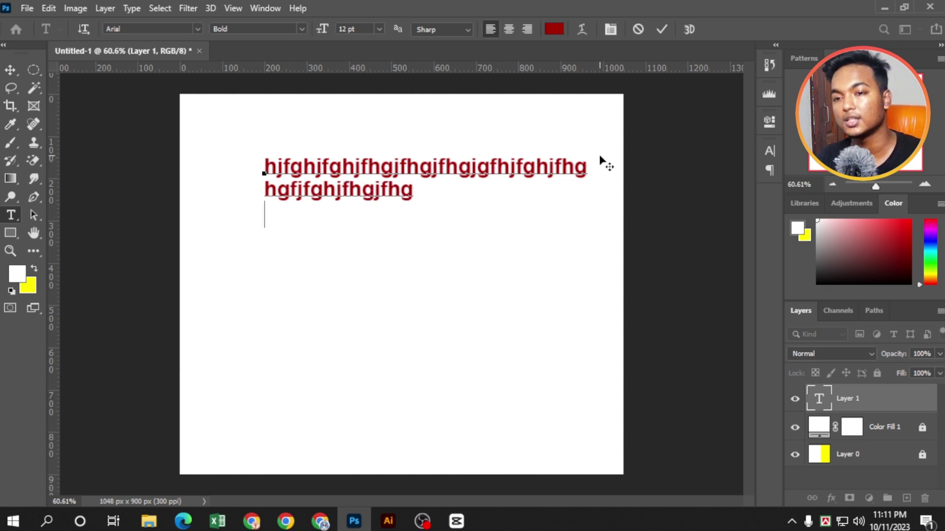
pyautogui.write('hjlhgjl')
pyautogui.click(662, 29)
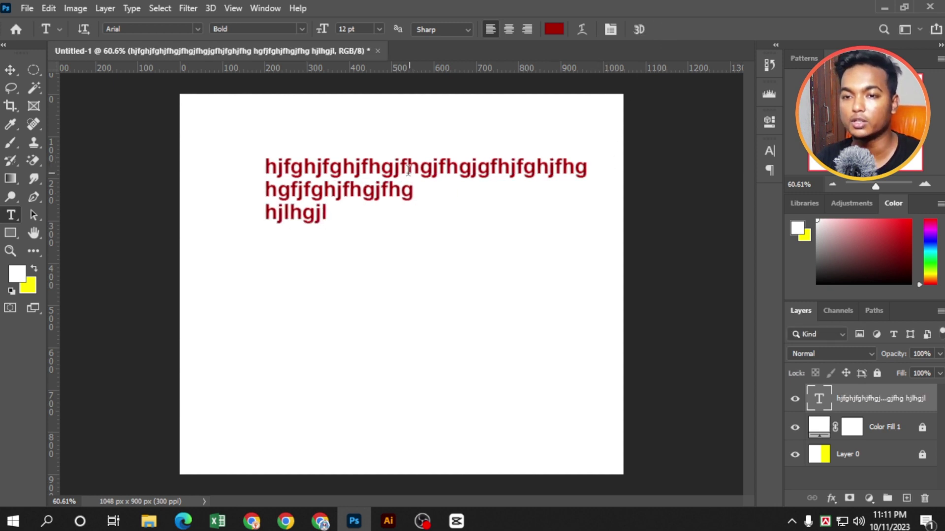
pyautogui.click(10, 70)
pyautogui.moveTo(386, 185); pyautogui.dragTo(371, 200)
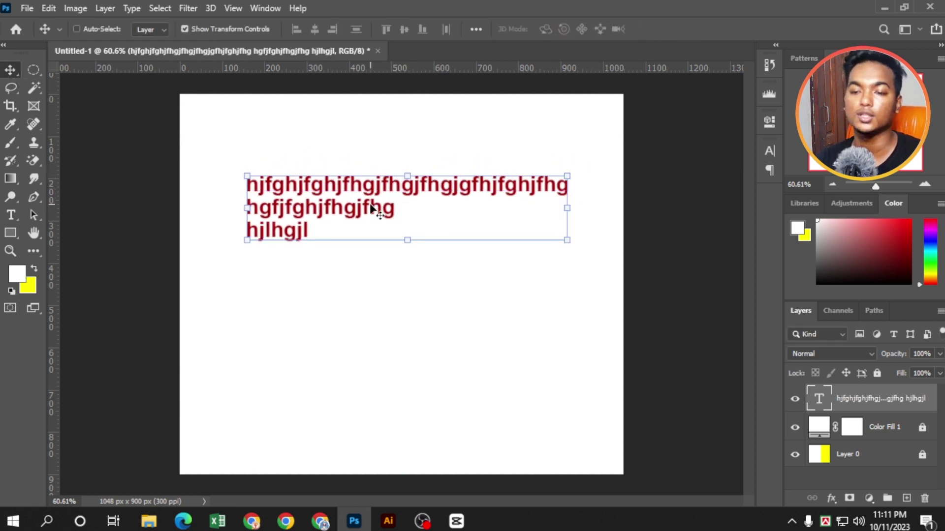
pyautogui.press('Delete')
pyautogui.click(11, 215)
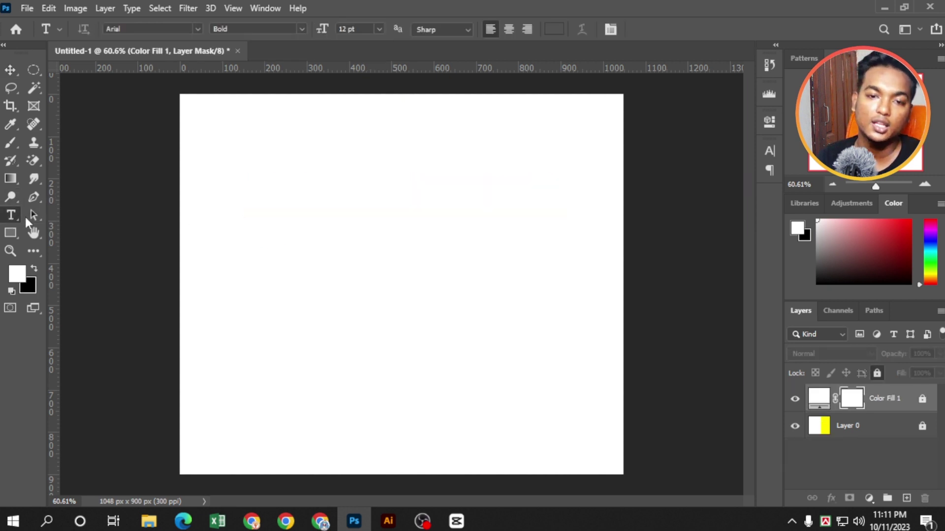
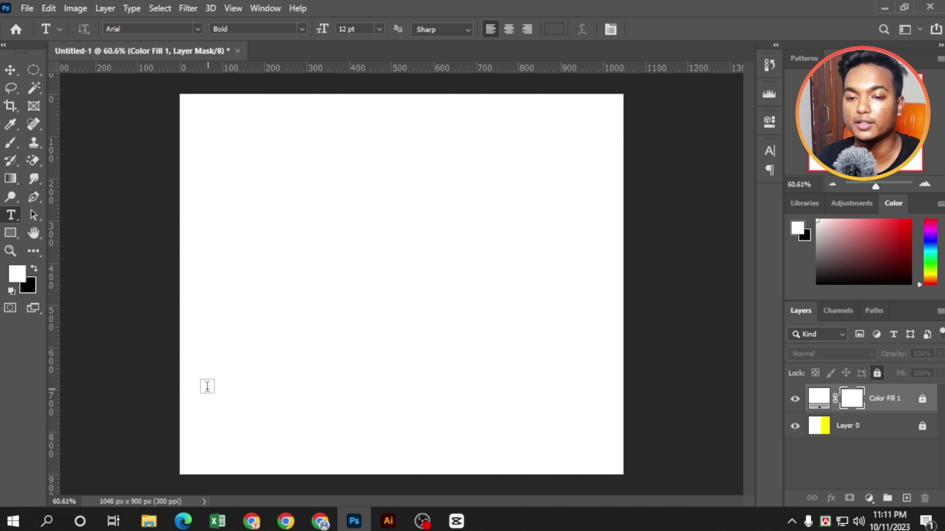
# - Add a 5 pt lorem ipsum paragraph near the canvas bottom, then delete that first attempt
pyautogui.moveTo(204, 379)
pyautogui.mouseDown()
pyautogui.moveTo(410, 451)
pyautogui.moveTo(498, 453)
pyautogui.mouseUp()
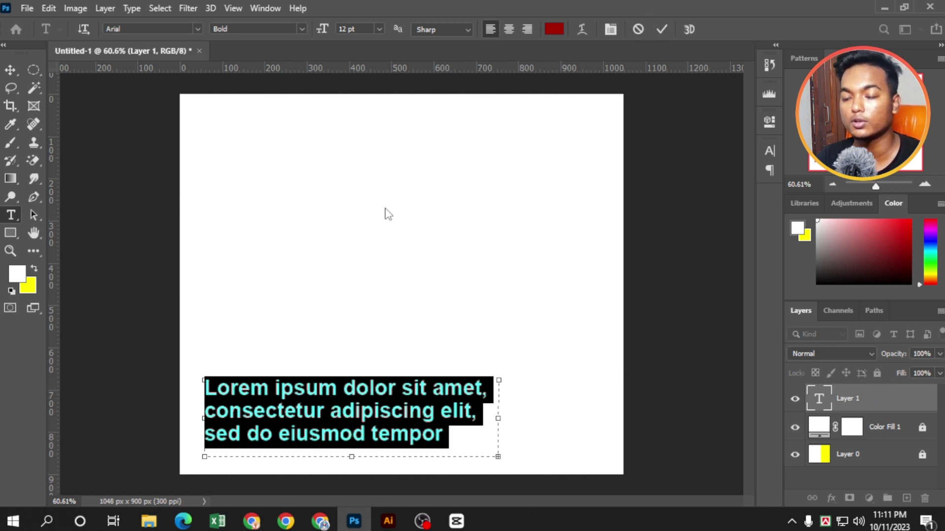
pyautogui.write('10')
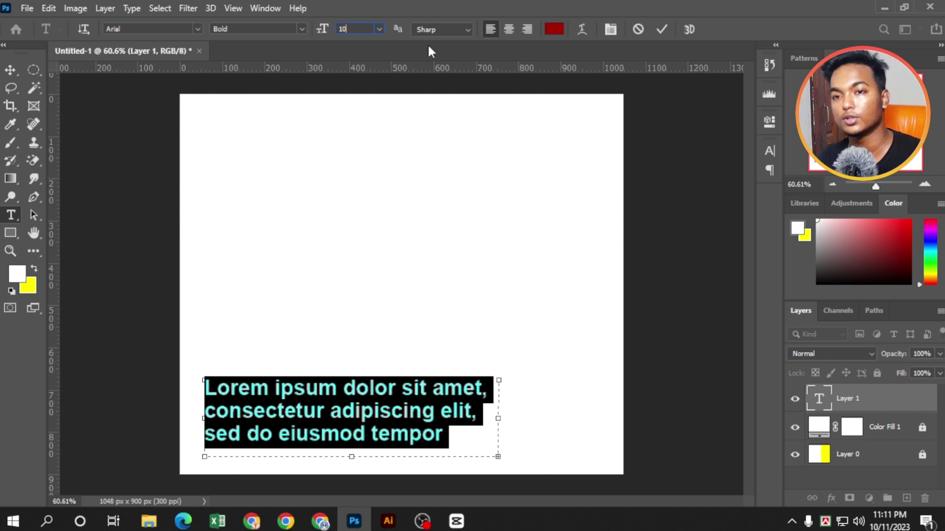
pyautogui.write('\\')
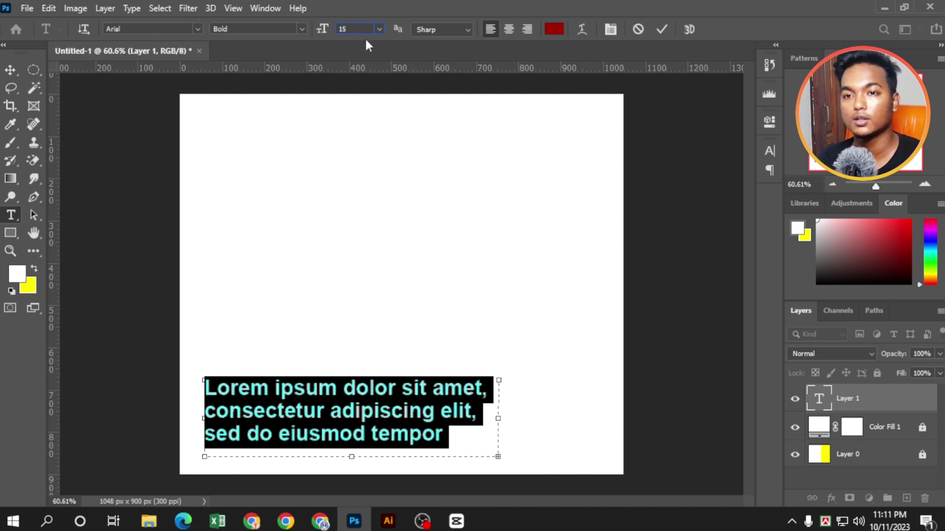
pyautogui.press('Return')
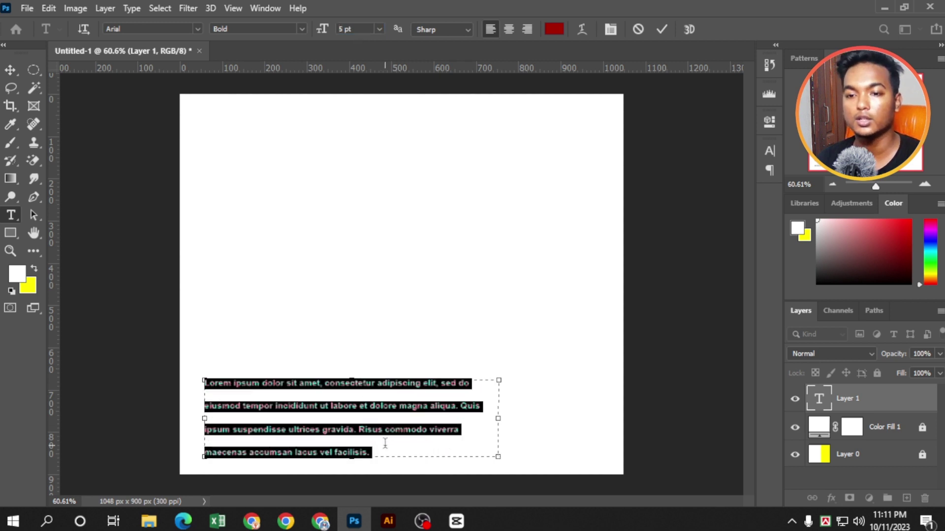
pyautogui.click(662, 29)
pyautogui.click(10, 70)
pyautogui.press('Delete')
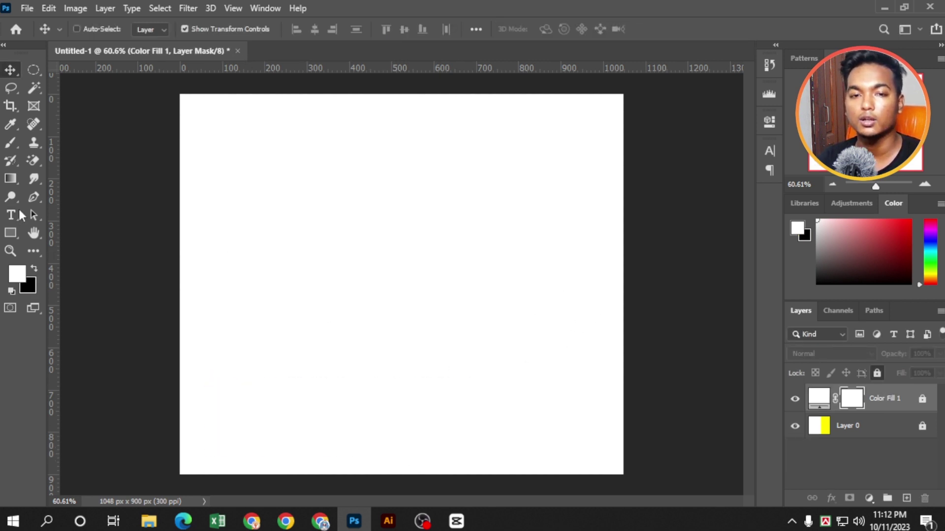
# - Redraw the paragraph box near the canvas bottom and tighten its leading to 8 pt
pyautogui.click(11, 215)
pyautogui.moveTo(204, 353)
pyautogui.mouseDown()
pyautogui.moveTo(379, 433)
pyautogui.moveTo(519, 448)
pyautogui.mouseUp()
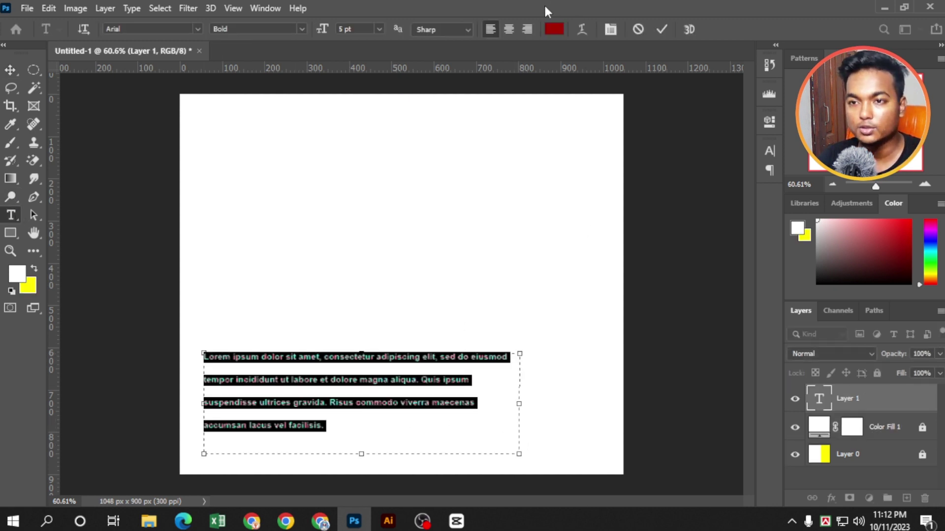
pyautogui.click(770, 151)
pyautogui.click(727, 187)
pyautogui.scroll(-5, 726, 187)
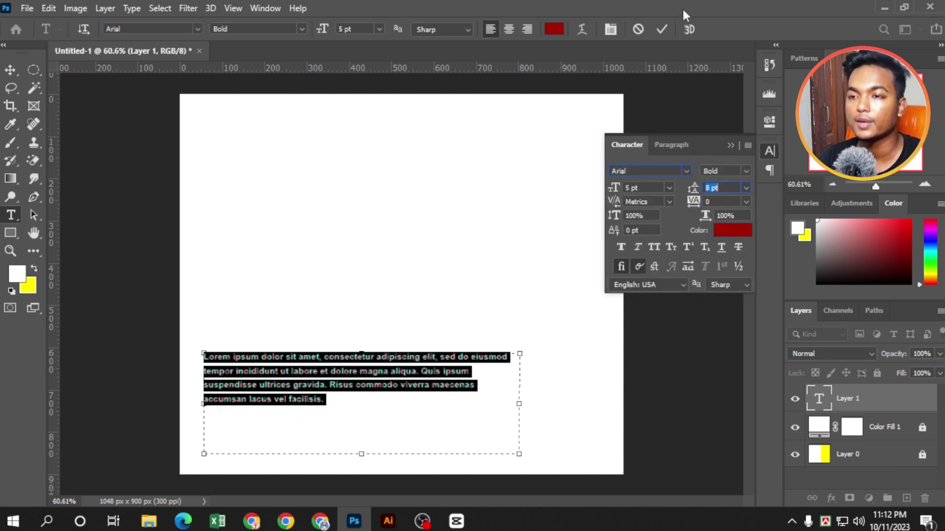
# - Repeatedly draw placeholder paragraph boxes and delete each type layer
pyautogui.click(663, 30)
pyautogui.press('Delete')
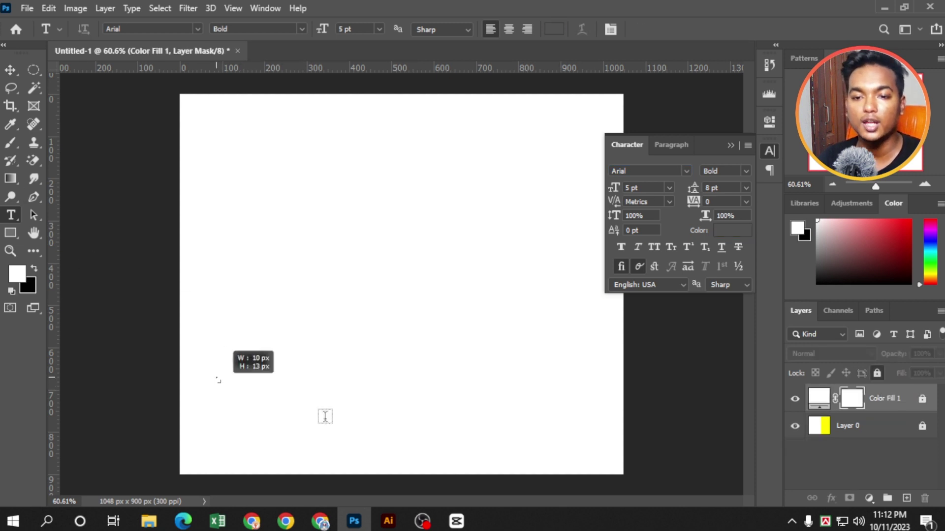
pyautogui.moveTo(216, 378); pyautogui.dragTo(604, 459)
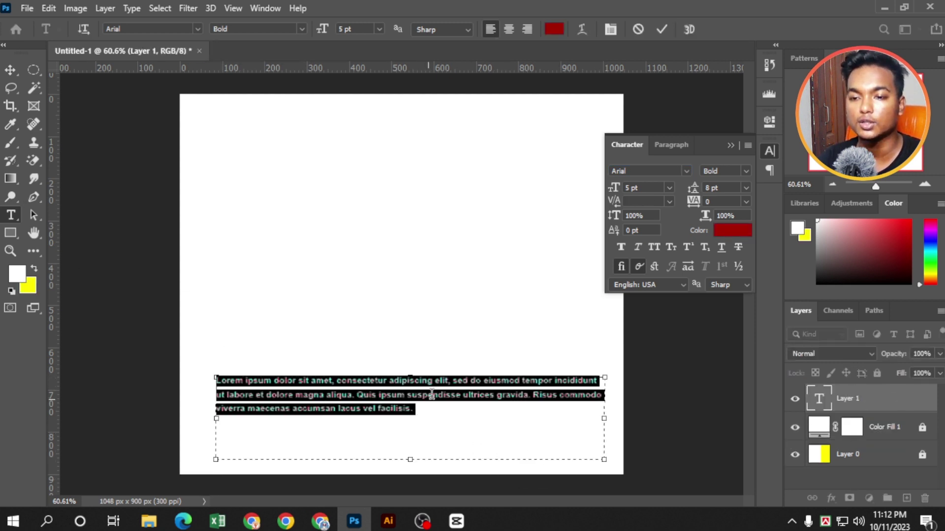
pyautogui.click(662, 30)
pyautogui.press('Delete')
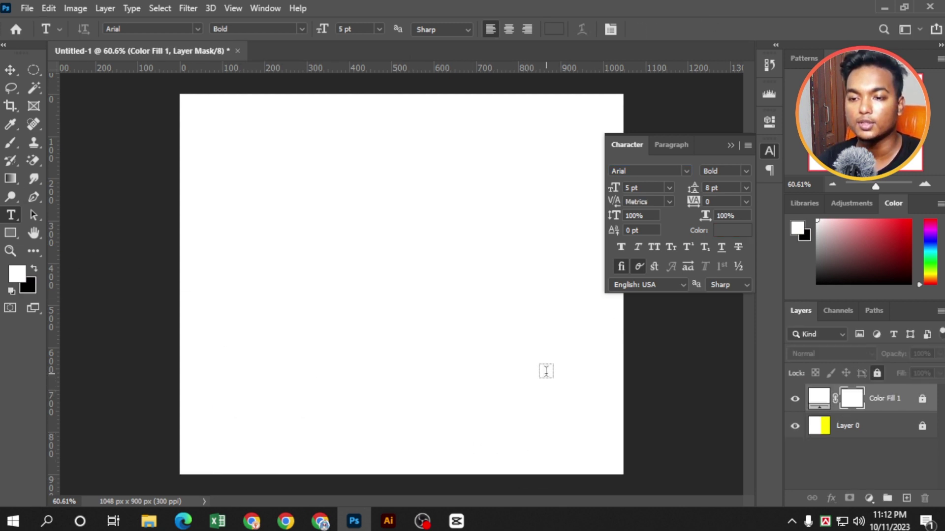
pyautogui.moveTo(283, 235); pyautogui.dragTo(539, 400)
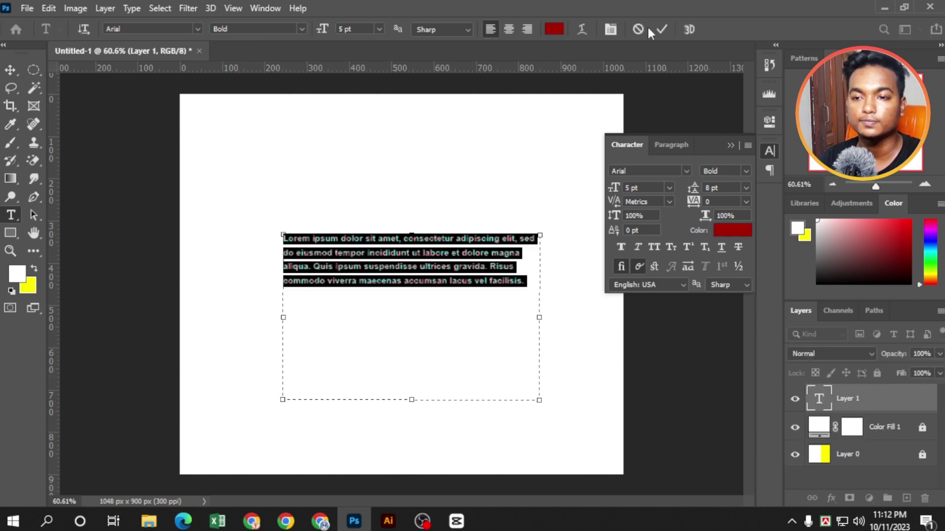
pyautogui.click(663, 30)
pyautogui.press('Delete')
# - Add a mid-canvas paragraph, move it down-left, scale it to about 108%, then delete it
pyautogui.moveTo(261, 214); pyautogui.dragTo(495, 395)
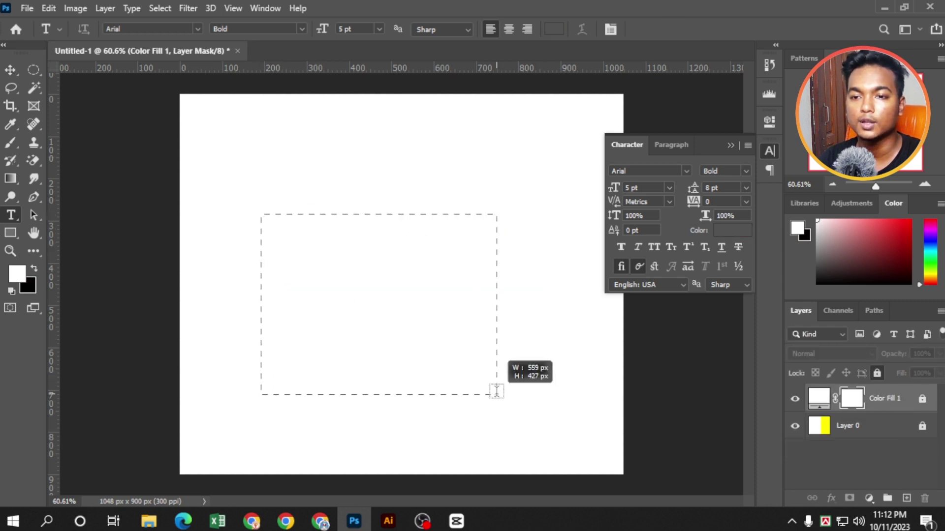
pyautogui.click(662, 29)
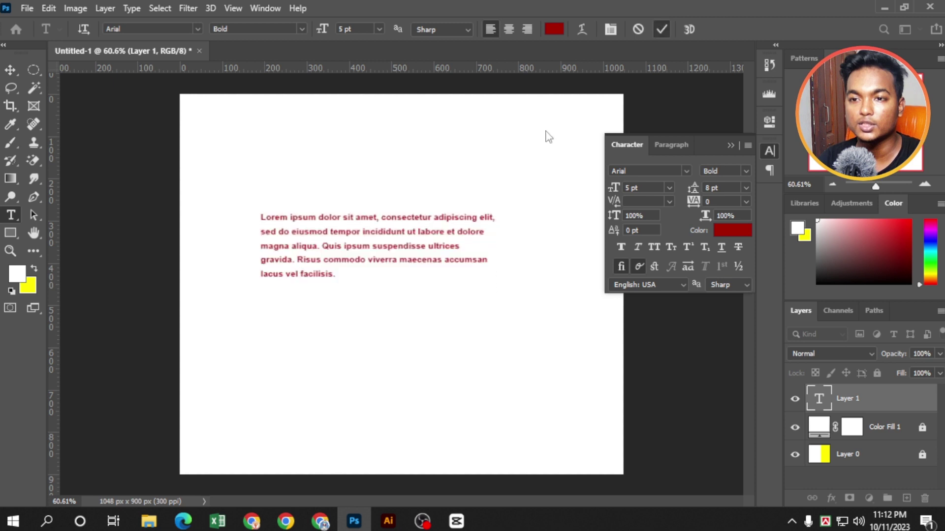
pyautogui.click(10, 69)
pyautogui.moveTo(327, 216); pyautogui.dragTo(269, 296)
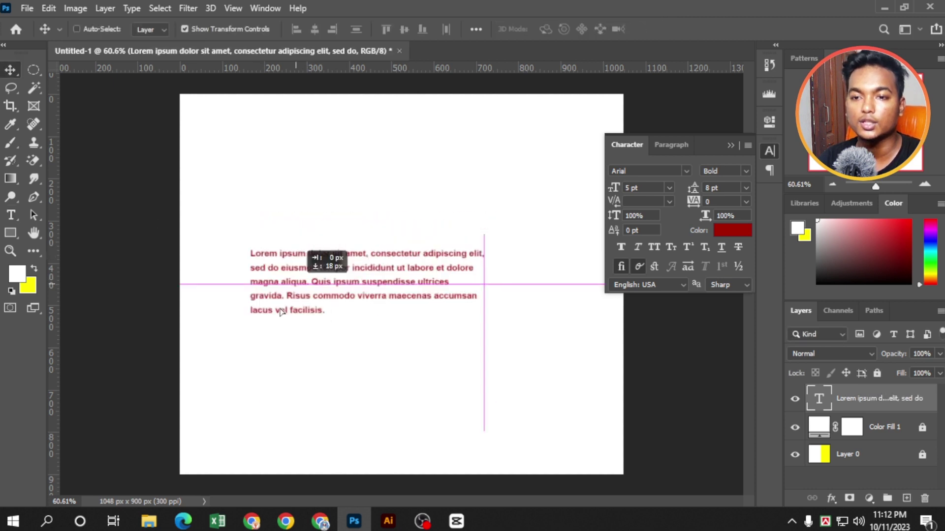
pyautogui.moveTo(436, 385)
pyautogui.mouseDown()
pyautogui.moveTo(555, 383)
pyautogui.moveTo(458, 361)
pyautogui.mouseUp()
pyautogui.moveTo(402, 267); pyautogui.dragTo(444, 235)
pyautogui.click(687, 29)
pyautogui.press('Delete')
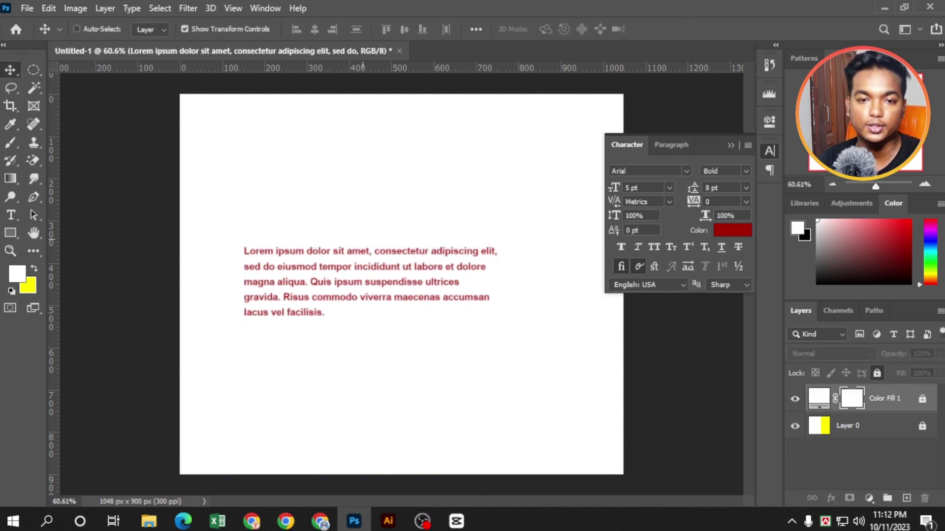
# - Place vertical Lorem Ipsum placeholder text near the canvas top with the Vertical Type Tool
pyautogui.rightClick(10, 215)
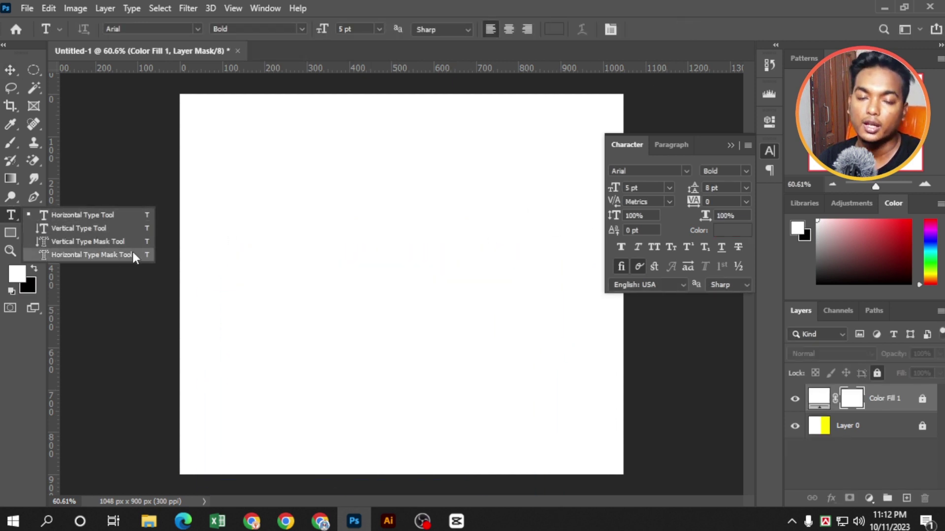
pyautogui.click(53, 228)
pyautogui.click(306, 145)
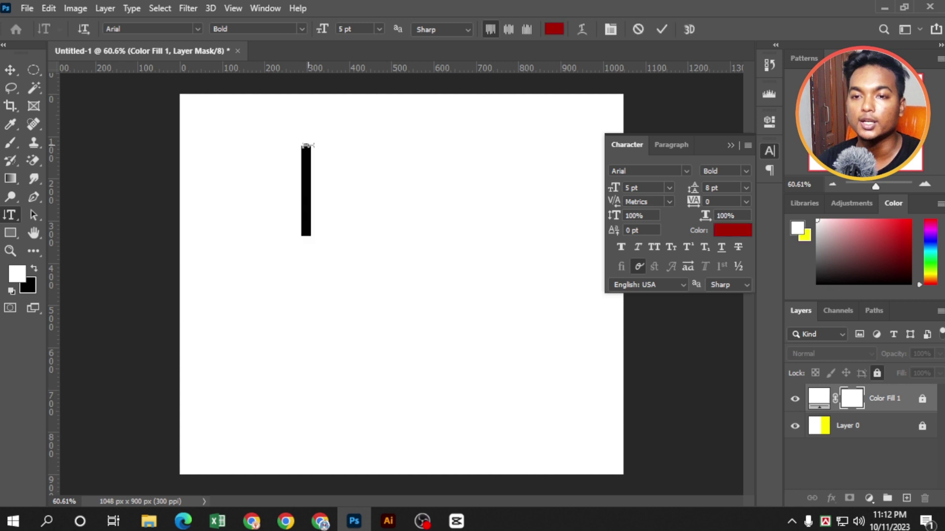
pyautogui.click(661, 30)
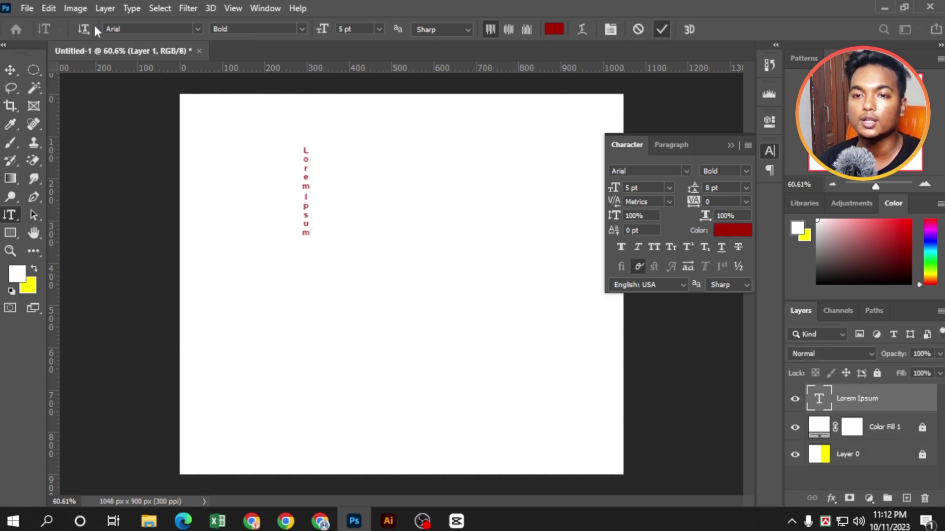
# - Enlarge the vertical text to about 323% and duplicate it to the right
pyautogui.click(11, 69)
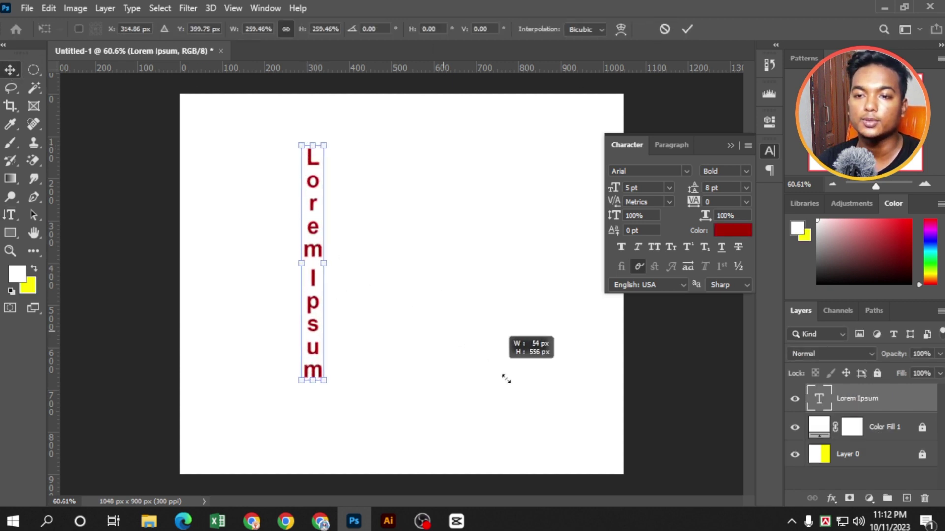
pyautogui.moveTo(317, 241); pyautogui.dragTo(561, 386)
pyautogui.click(688, 28)
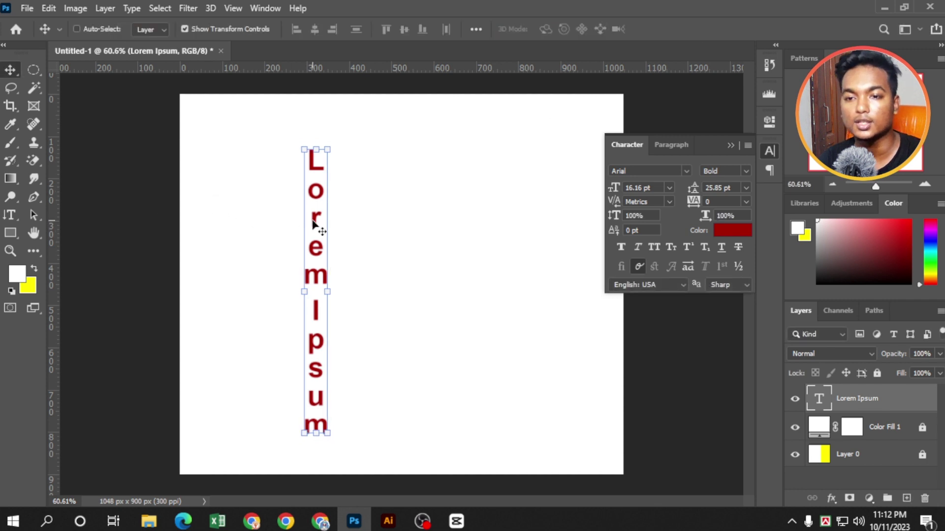
pyautogui.moveTo(311, 231); pyautogui.dragTo(442, 232)
# - Replace the copy's text by typing 'projexios' and reworking its ending letters
pyautogui.doubleClick(442, 222)
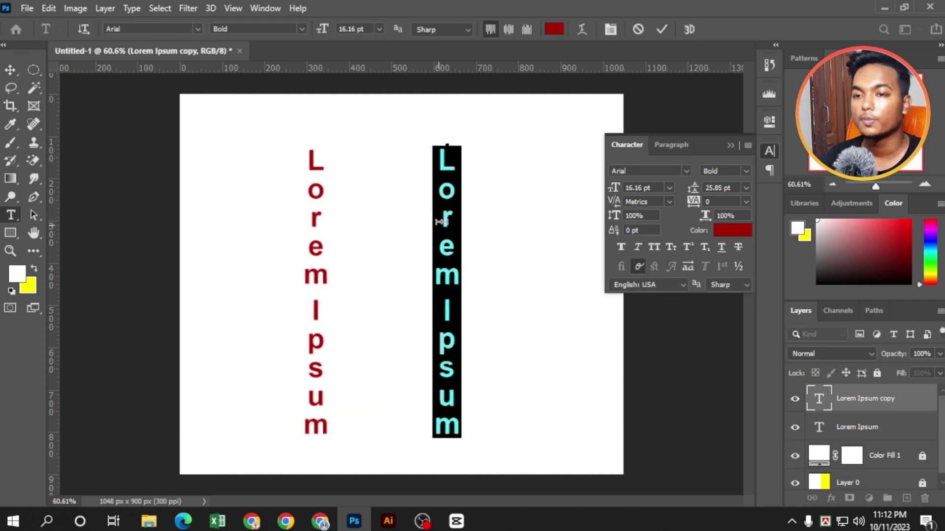
pyautogui.write('pro')
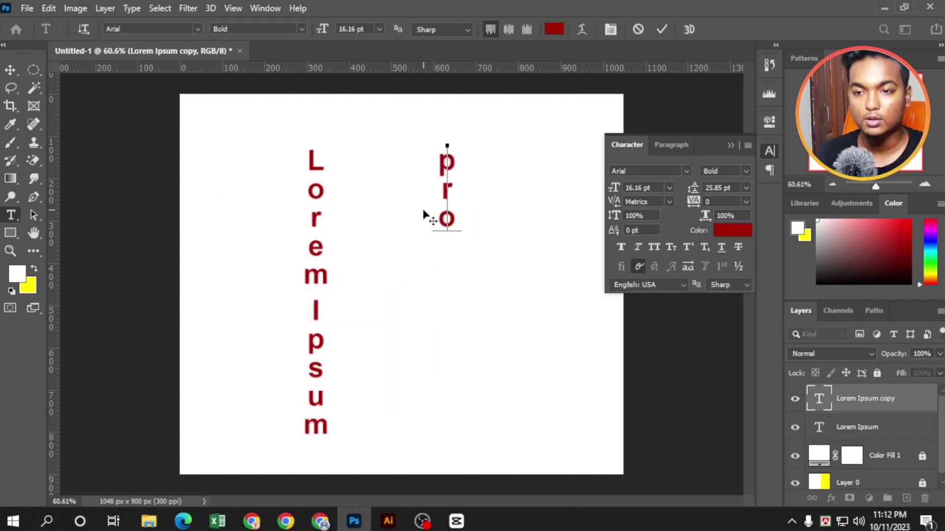
pyautogui.write('jexios')
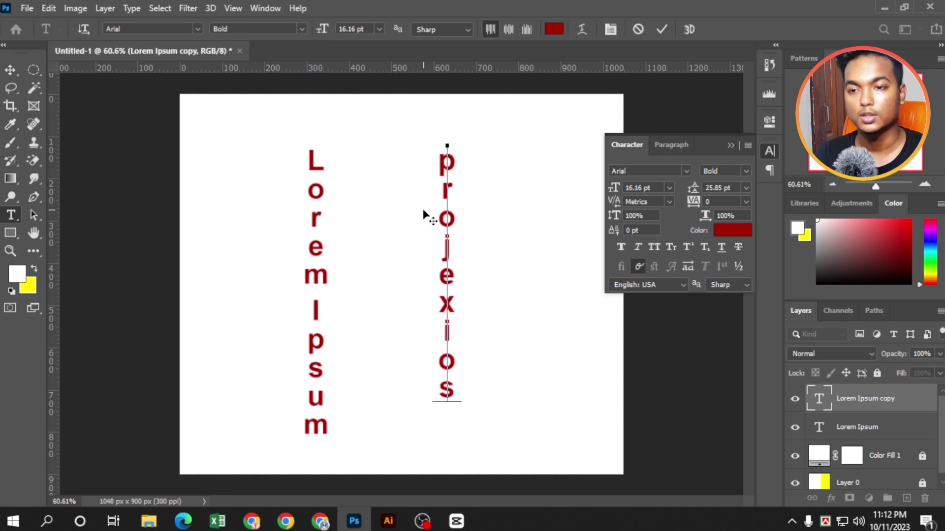
pyautogui.press('BackSpace')
pyautogui.press('BackSpace')
pyautogui.press('BackSpace')
pyautogui.write('os')
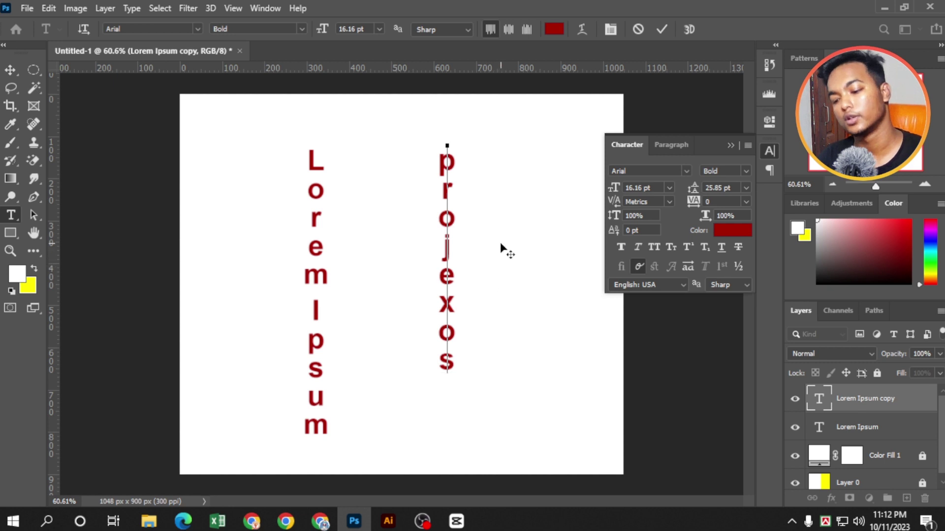
pyautogui.press('BackSpace')
pyautogui.press('BackSpace')
pyautogui.press('BackSpace')
pyautogui.press('BackSpace')
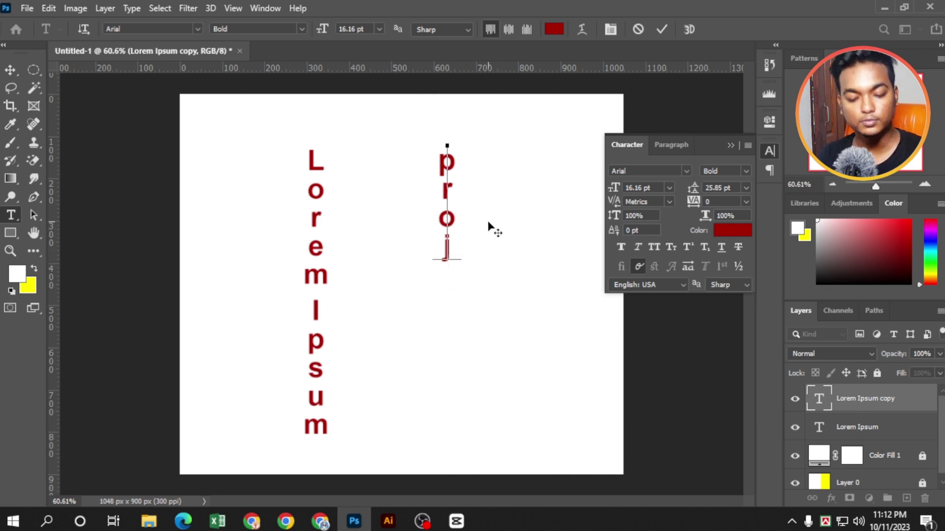
pyautogui.write('xes')
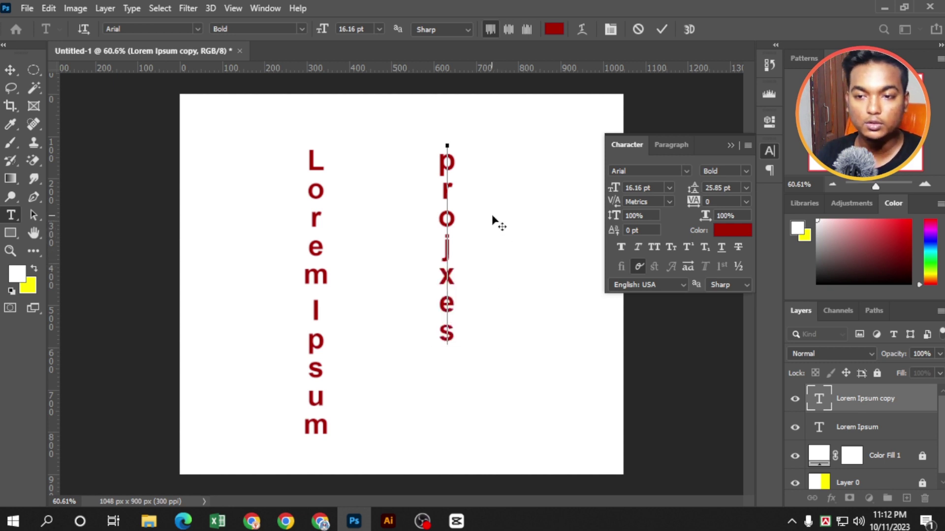
pyautogui.write('os')
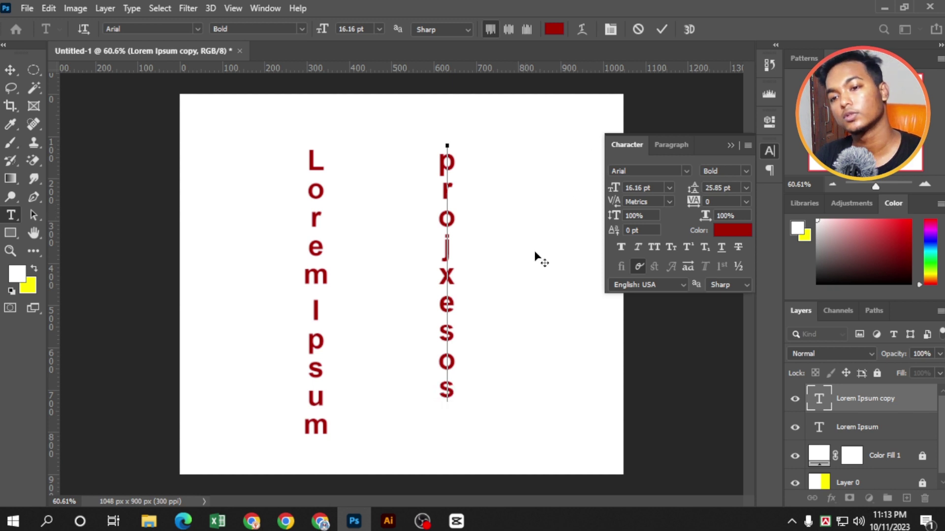
# - Correct the last letters to 'projxesos', commit the text, and briefly check Chrome
pyautogui.click(447, 344)
pyautogui.press('BackSpace')
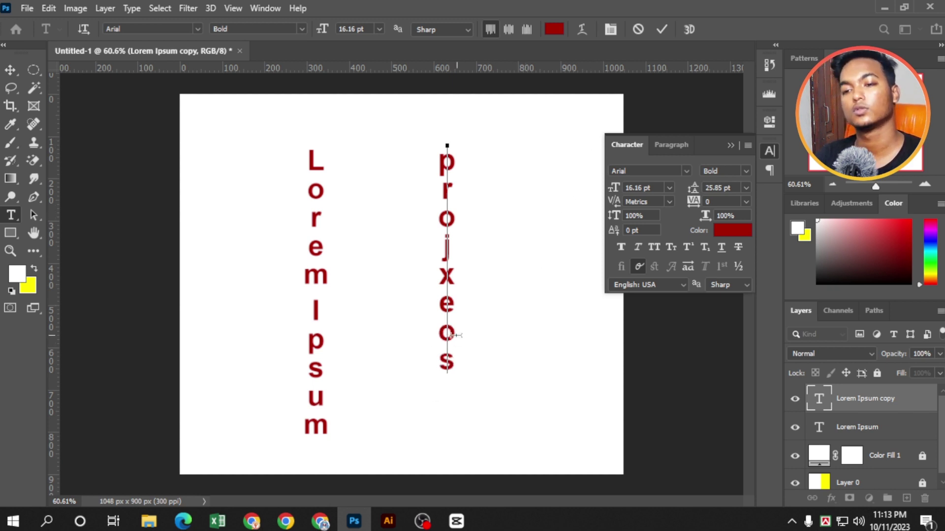
pyautogui.write('s')
pyautogui.click(662, 29)
pyautogui.press('v')
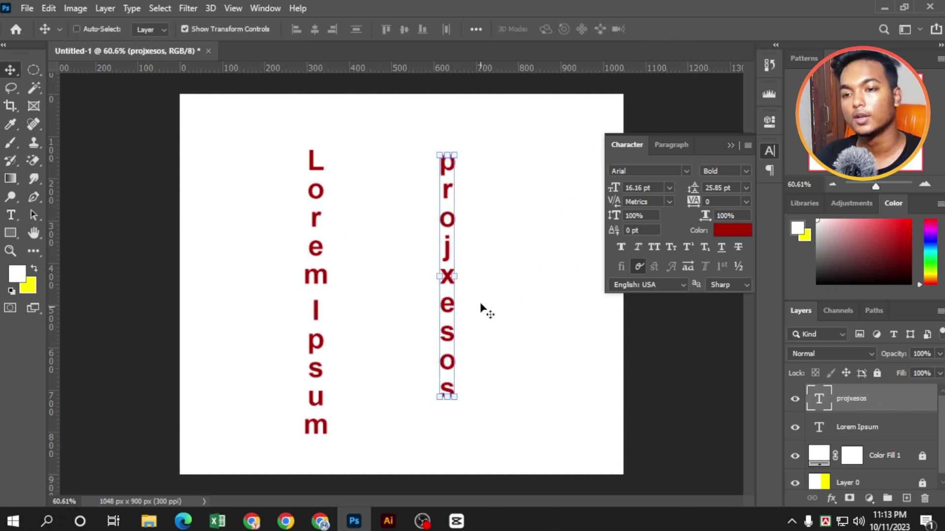
pyautogui.click(320, 521)
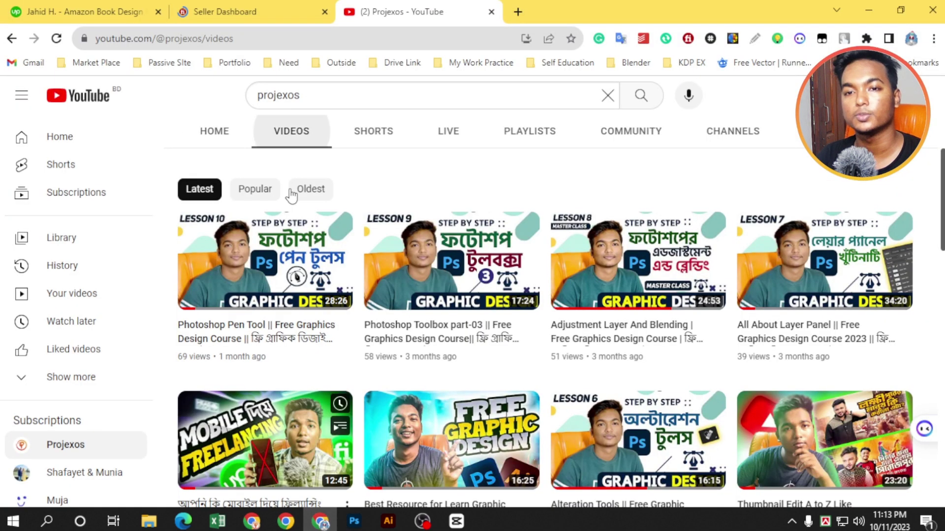
pyautogui.click(347, 525)
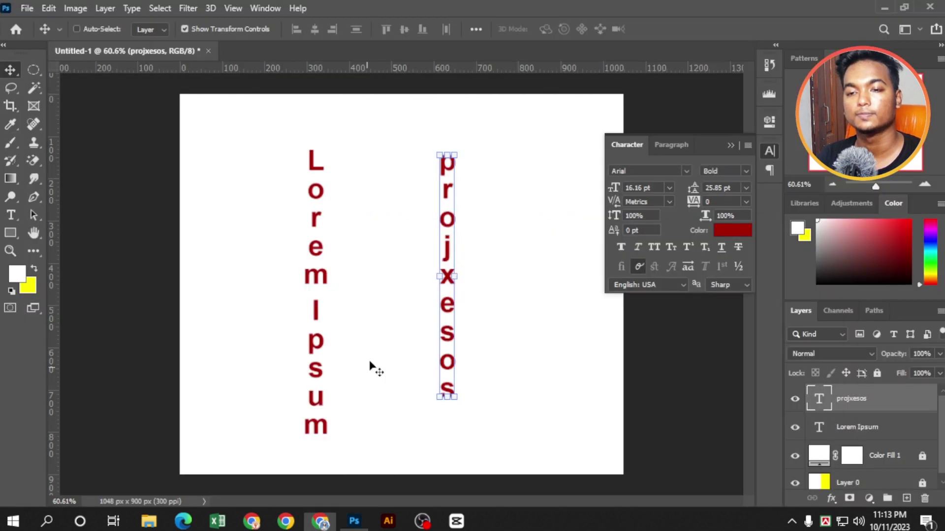
# - Correct the vertical word to 'projexos' and commit it
pyautogui.doubleClick(446, 347)
pyautogui.click(446, 344)
pyautogui.press('BackSpace')
pyautogui.press('BackSpace')
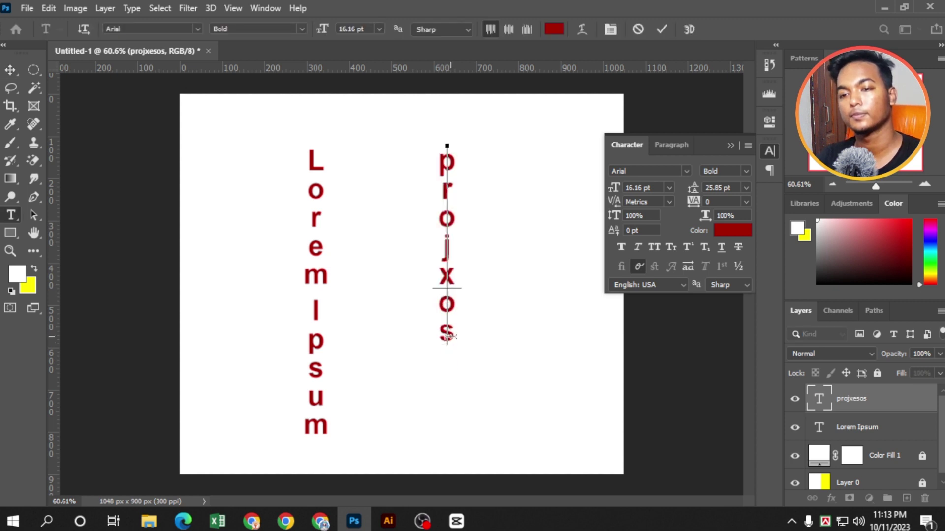
pyautogui.press('BackSpace')
pyautogui.write('ex')
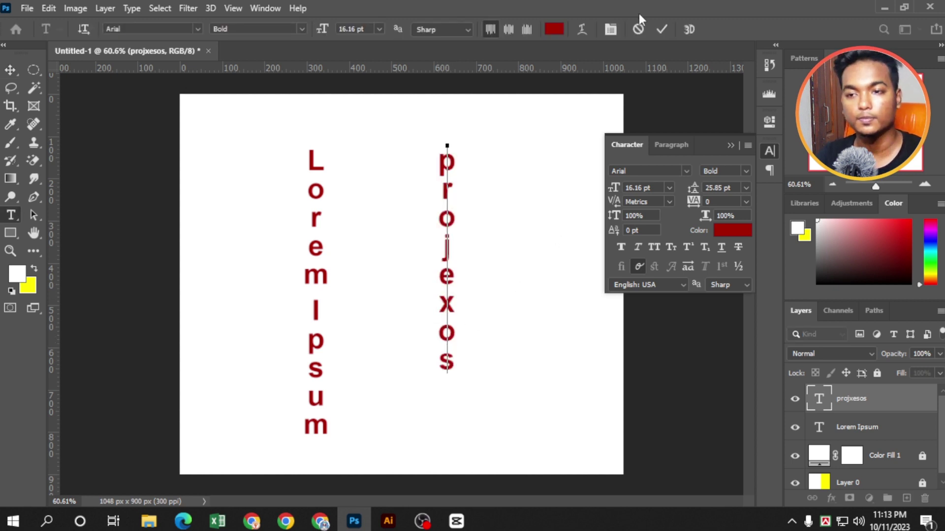
pyautogui.click(662, 29)
pyautogui.press('v')
# - Move 'projexos' closer to Lorem Ipsum with transform controls hidden
pyautogui.moveTo(454, 338); pyautogui.dragTo(443, 353)
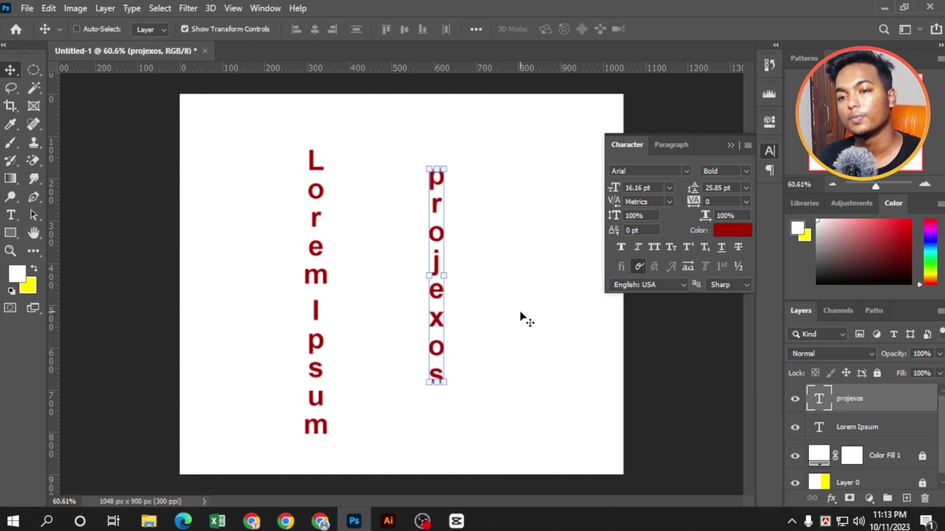
pyautogui.click(235, 30)
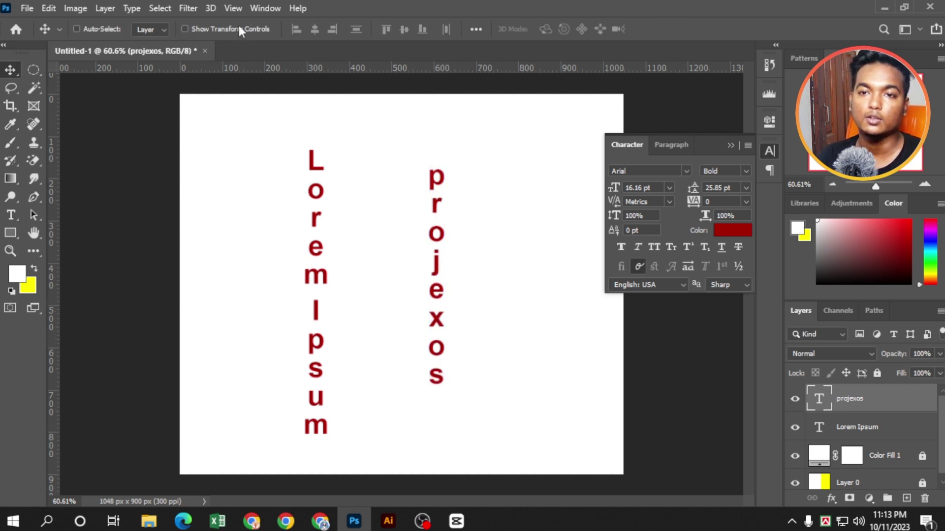
pyautogui.click(235, 30)
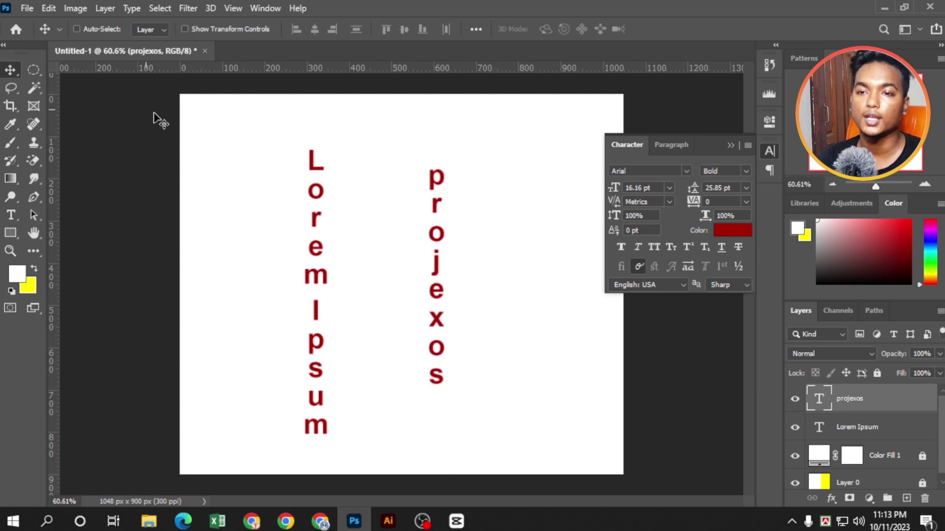
pyautogui.moveTo(433, 183)
pyautogui.mouseDown()
pyautogui.moveTo(438, 177)
pyautogui.moveTo(340, 214)
pyautogui.mouseUp()
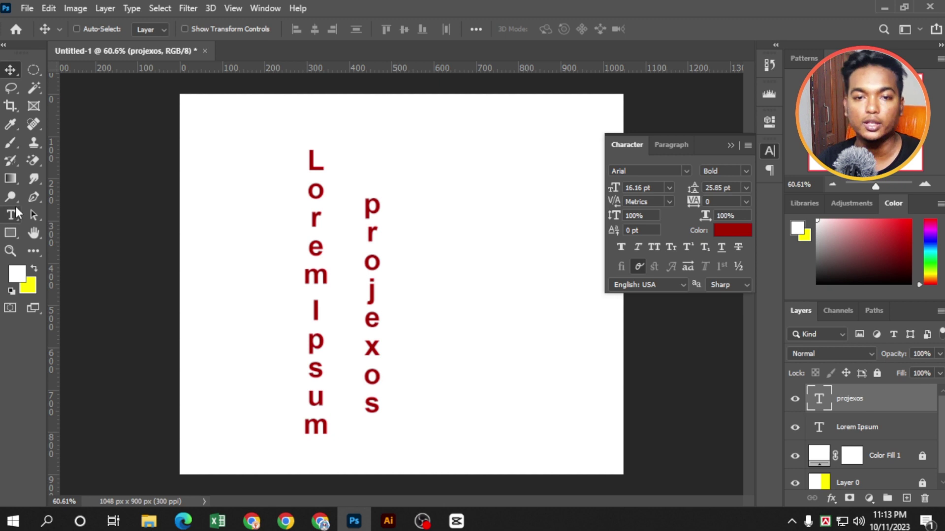
# - Try a vertical type mask on the canvas and commit it as a selection
pyautogui.click(11, 215)
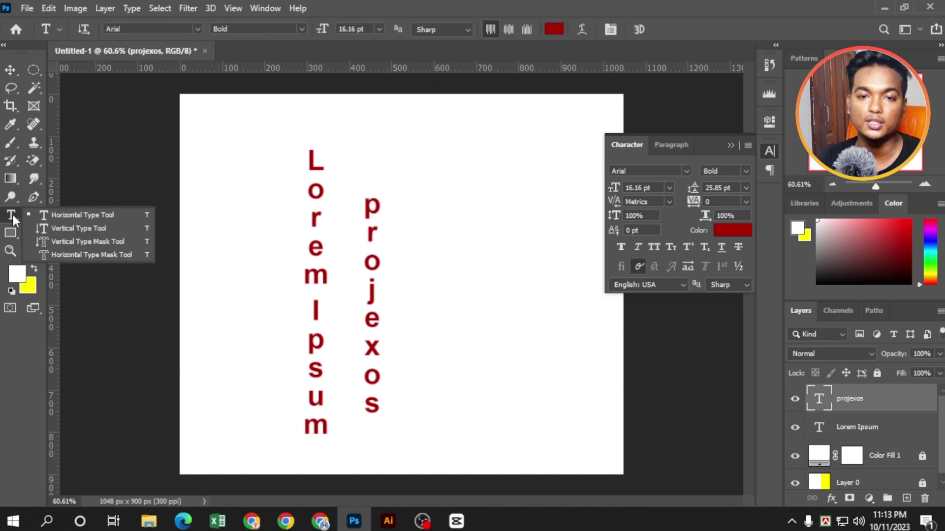
pyautogui.click(82, 242)
pyautogui.click(445, 205)
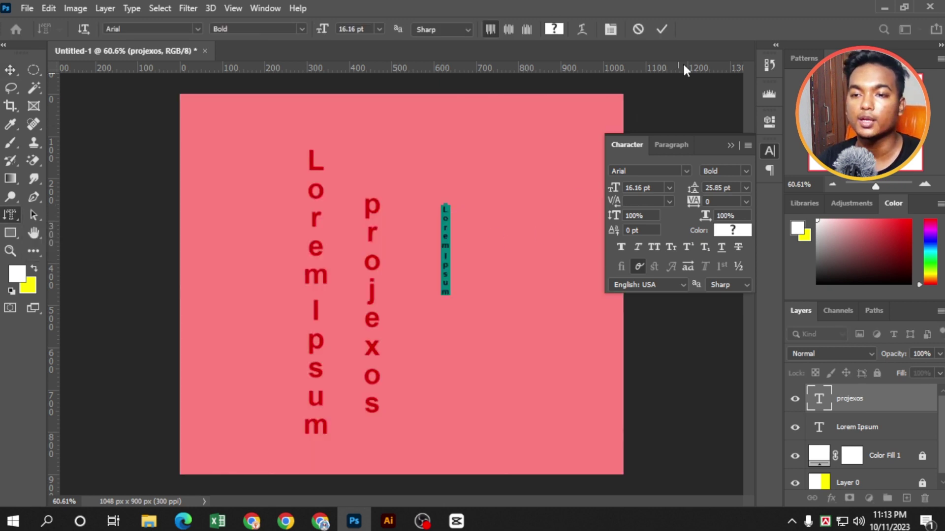
pyautogui.click(666, 28)
pyautogui.scroll(3, 458, 280)
pyautogui.scroll(3, 454, 344)
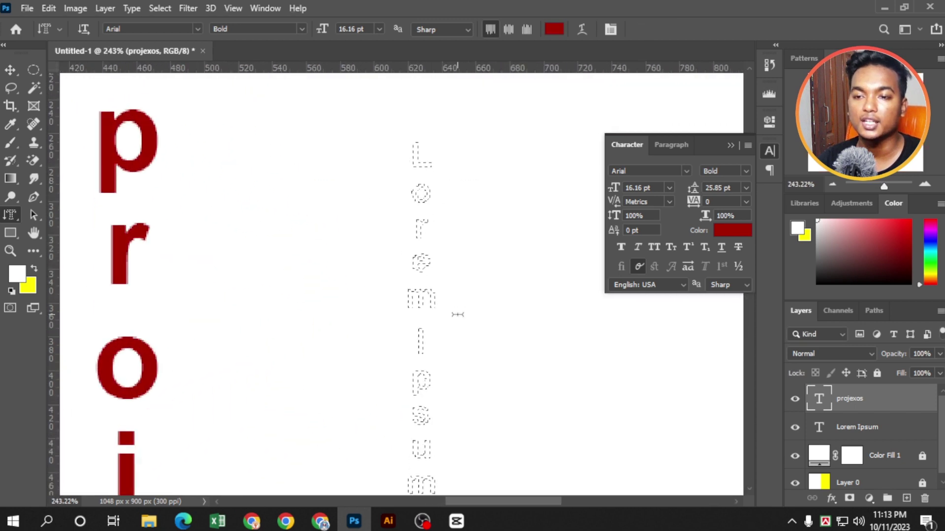
pyautogui.scroll(2, 402, 281)
pyautogui.scroll(-8, 425, 275)
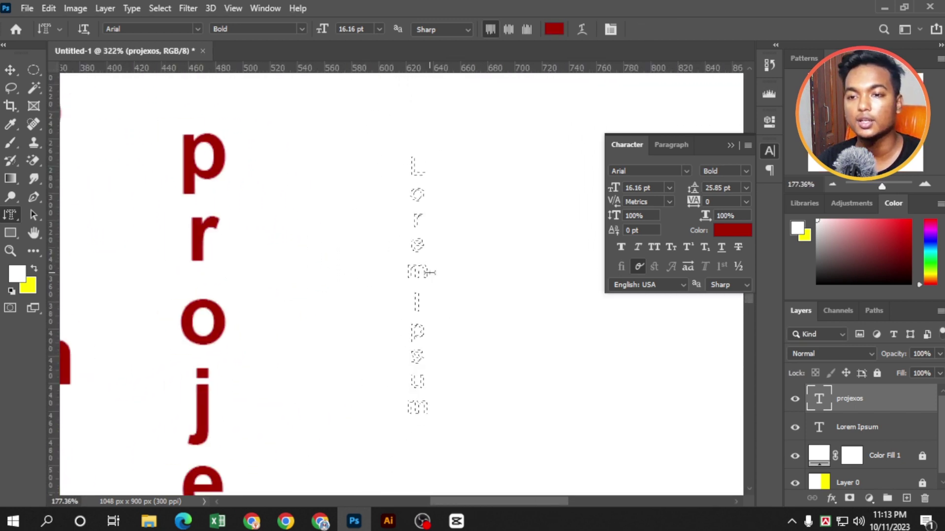
pyautogui.scroll(-4, 445, 269)
# - Dismiss the rasterize error and delete both vertical text layers
pyautogui.click(17, 70)
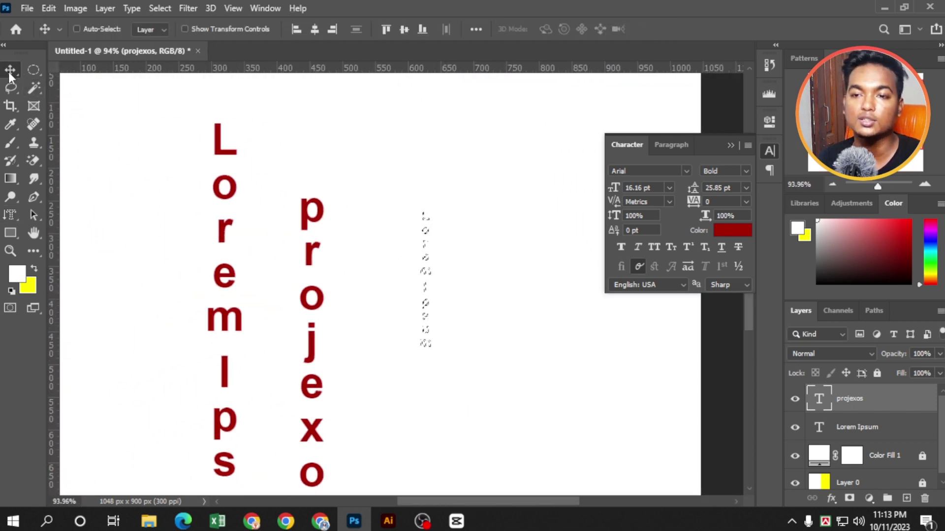
pyautogui.click(532, 241)
pyautogui.click(491, 213)
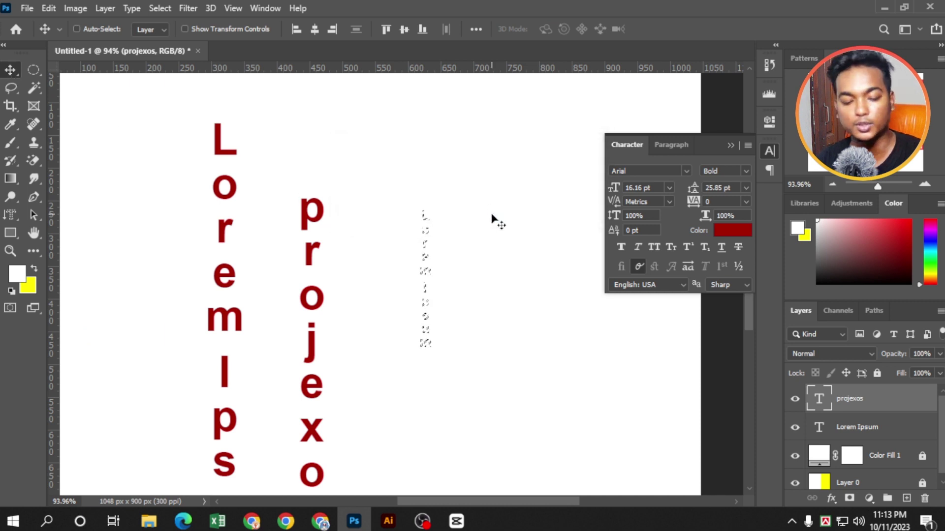
pyautogui.press('Delete')
pyautogui.press('Delete')
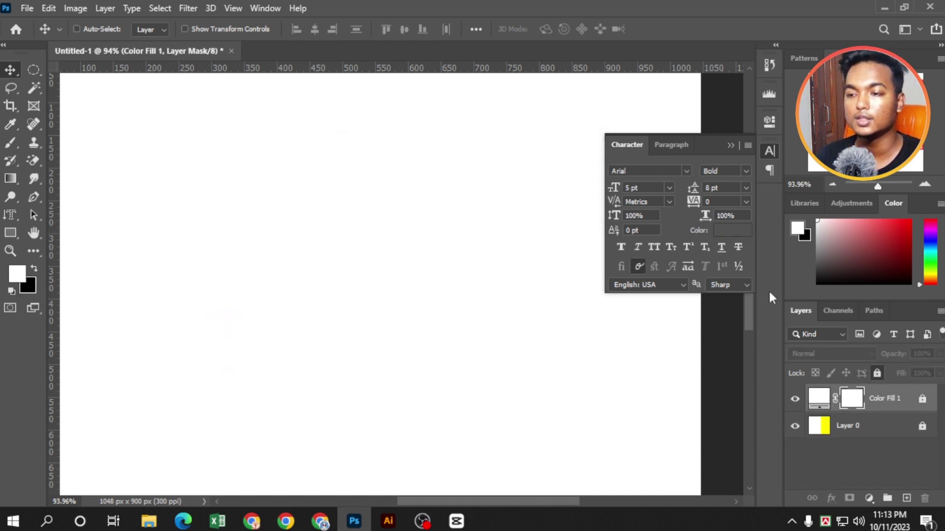
# - Create a 50 pt horizontal type-mask selection spelling MEHED on the canvas
pyautogui.click(8, 220)
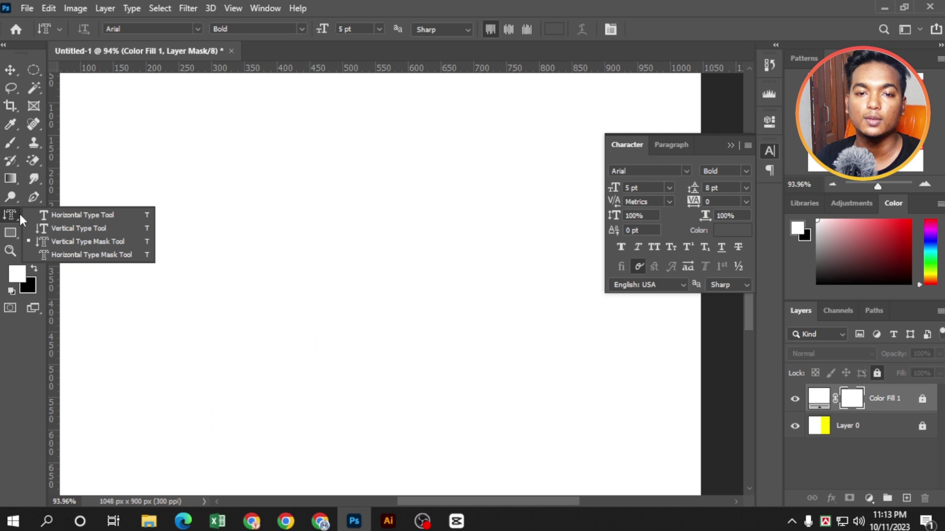
pyautogui.click(63, 253)
pyautogui.click(379, 29)
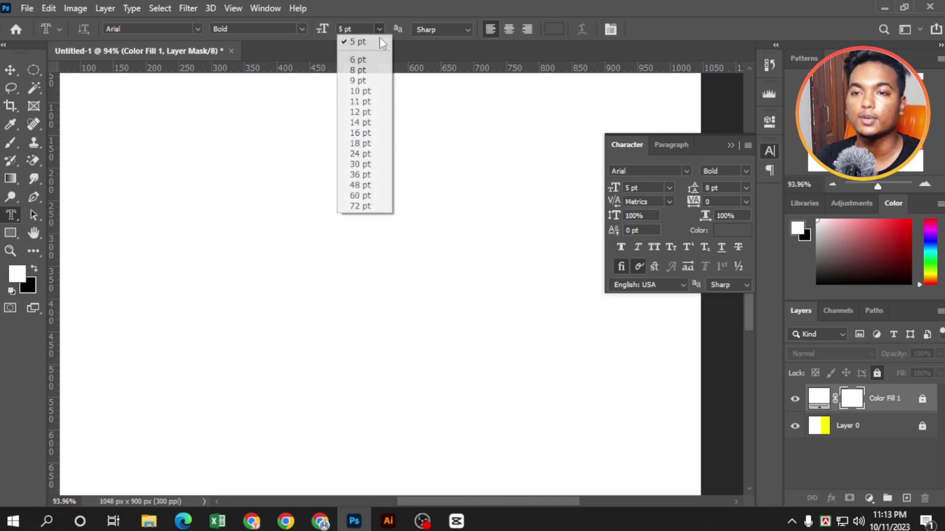
pyautogui.click(369, 210)
pyautogui.scroll(-2, 408, 272)
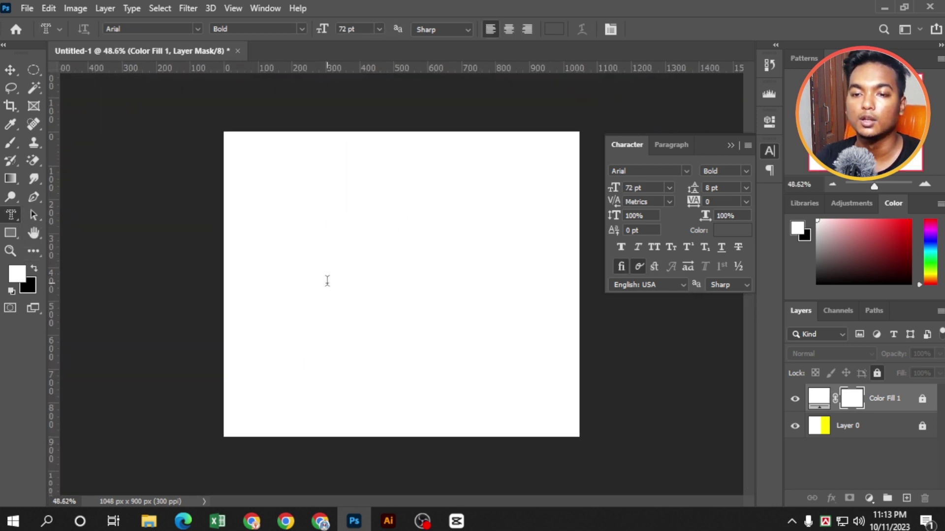
pyautogui.click(328, 281)
pyautogui.write('5')
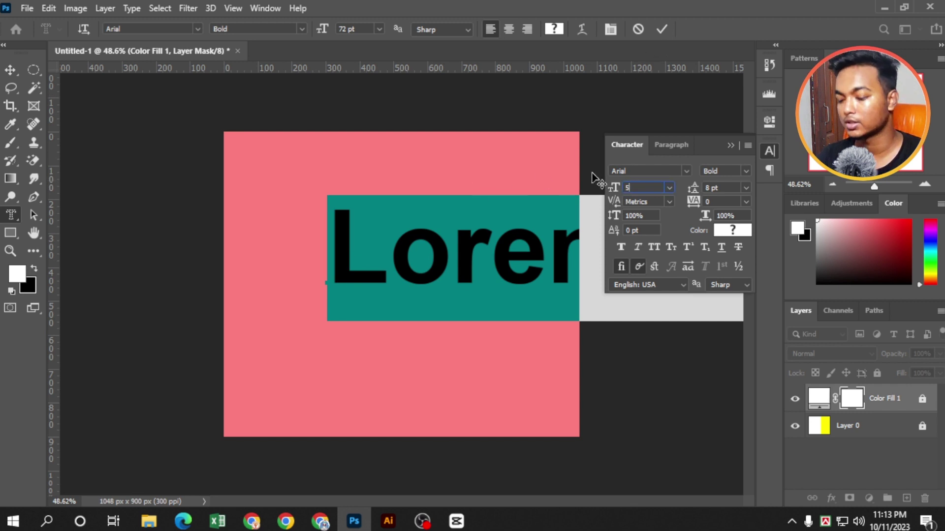
pyautogui.write('0')
pyautogui.press('Return')
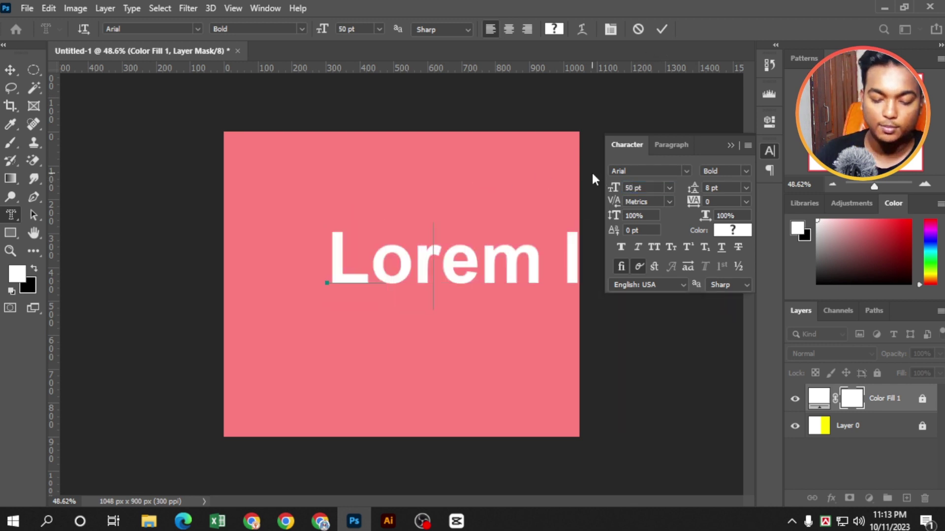
pyautogui.write('MEHED')
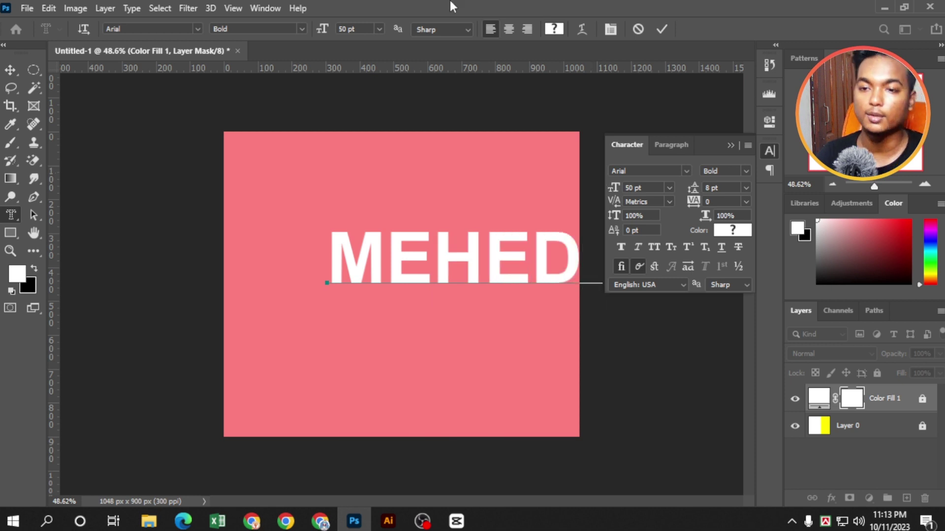
pyautogui.click(662, 29)
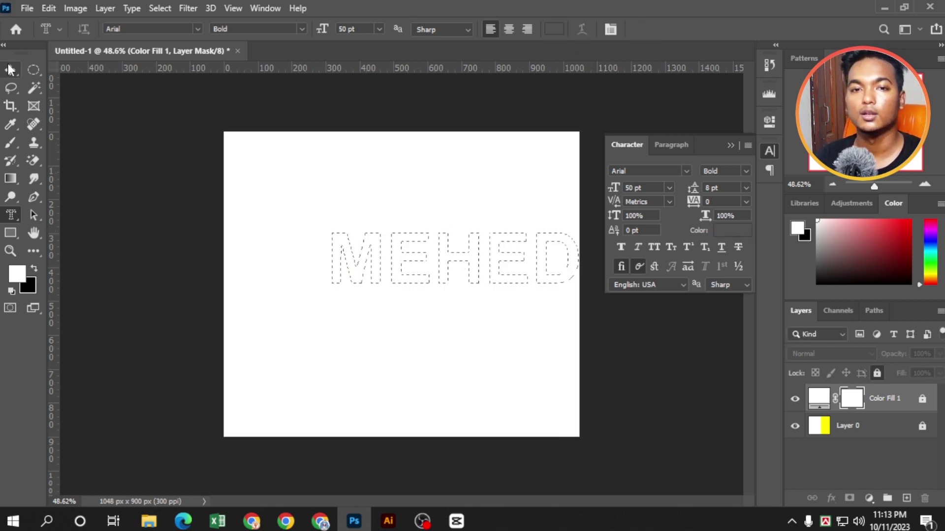
# - Undo a Move-tool shift, then drag the MEHEDI outline to the canvas centre with the Lasso
pyautogui.press('v')
pyautogui.moveTo(364, 242)
pyautogui.mouseDown()
pyautogui.moveTo(352, 243)
pyautogui.moveTo(315, 344)
pyautogui.mouseUp()
pyautogui.hotkey('ctrl', 'z')
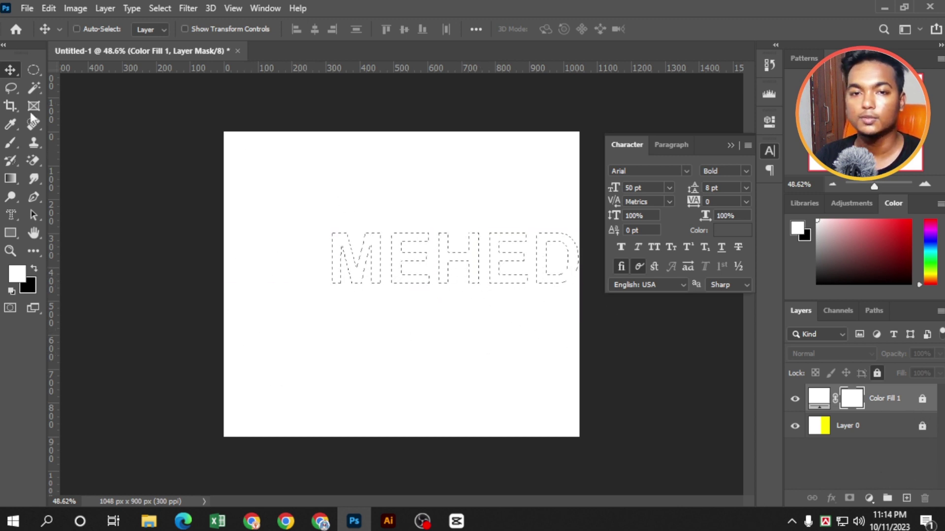
pyautogui.click(11, 88)
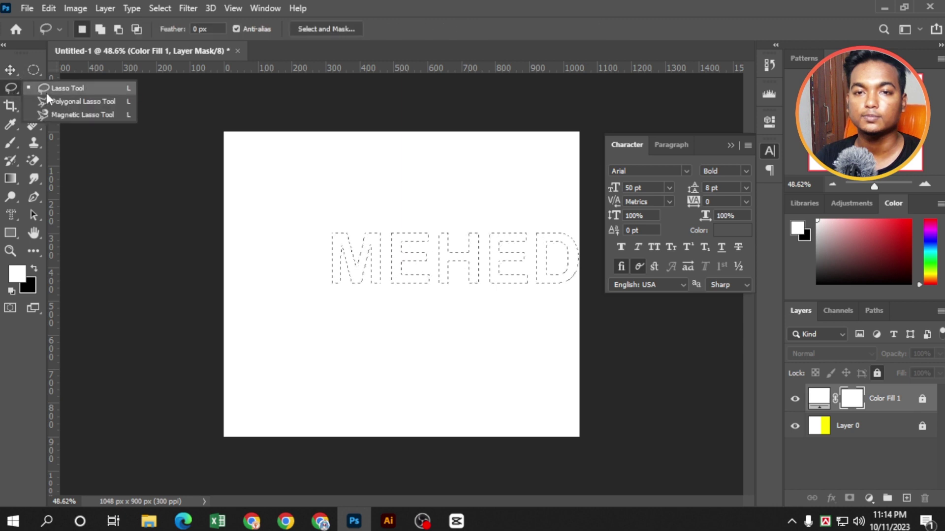
pyautogui.click(48, 94)
pyautogui.moveTo(479, 259); pyautogui.dragTo(434, 296)
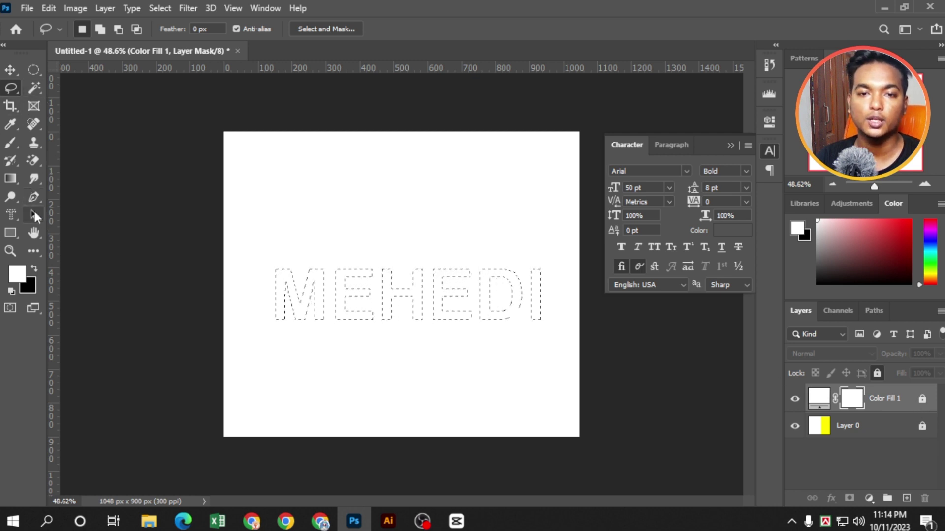
pyautogui.click(11, 217)
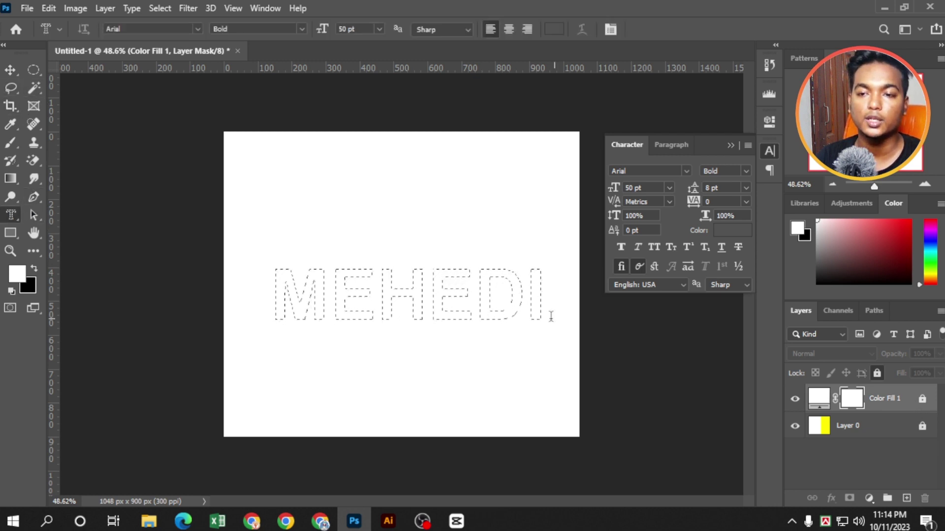
# - Add a new empty layer and set up a 700 px red brush
pyautogui.click(10, 72)
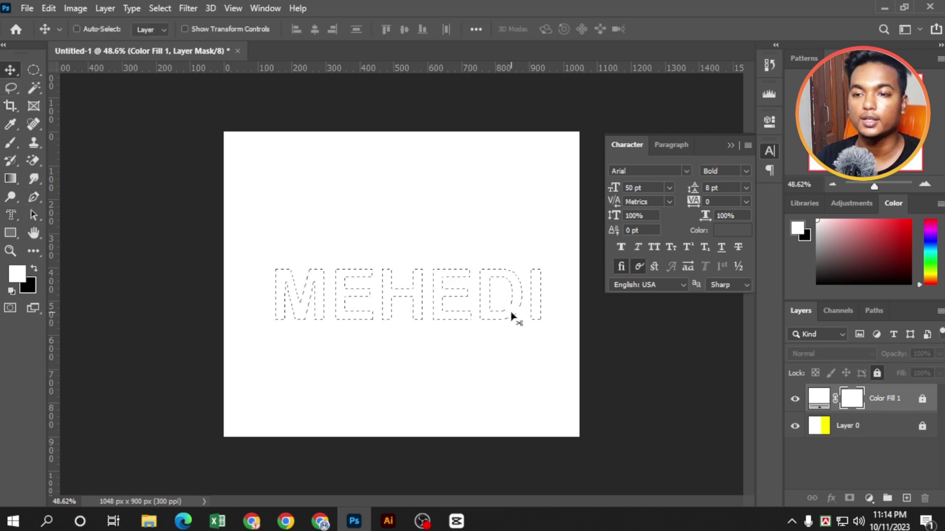
pyautogui.click(10, 143)
pyautogui.click(909, 221)
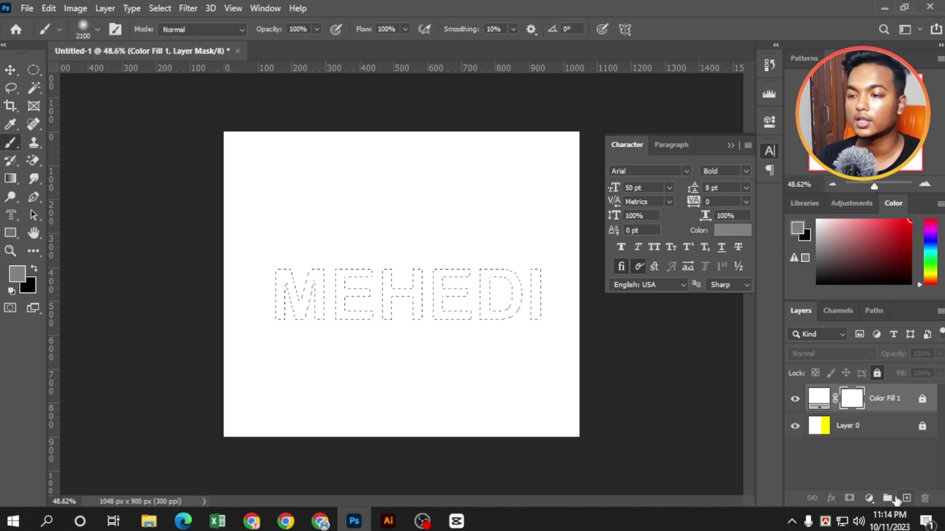
pyautogui.click(907, 499)
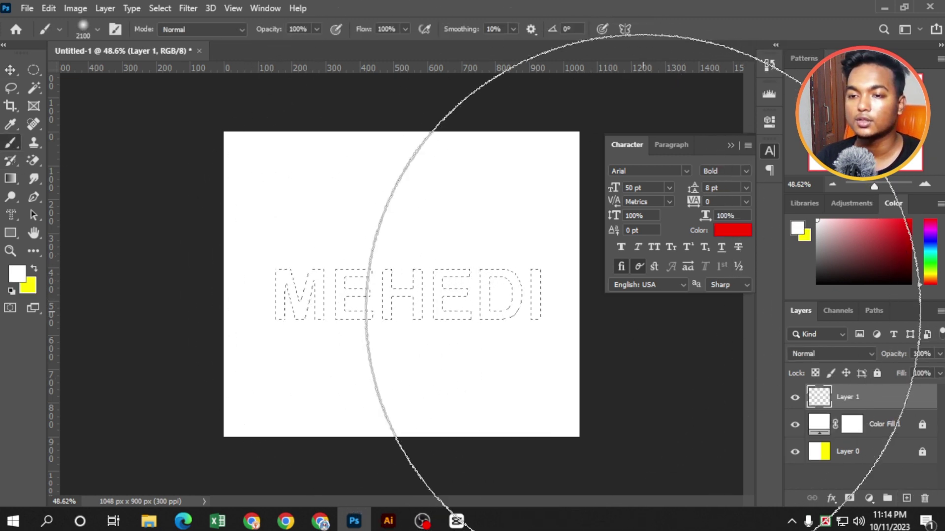
pyautogui.click(96, 31)
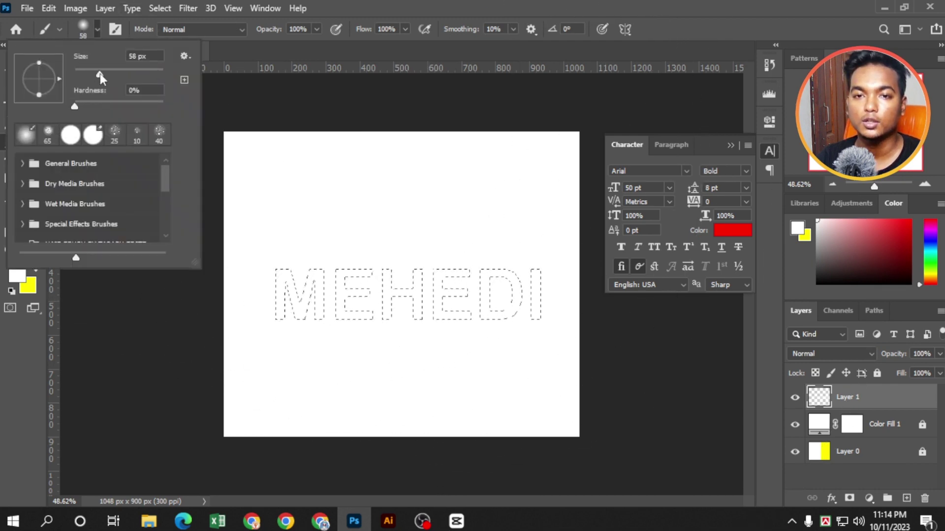
pyautogui.press('Return')
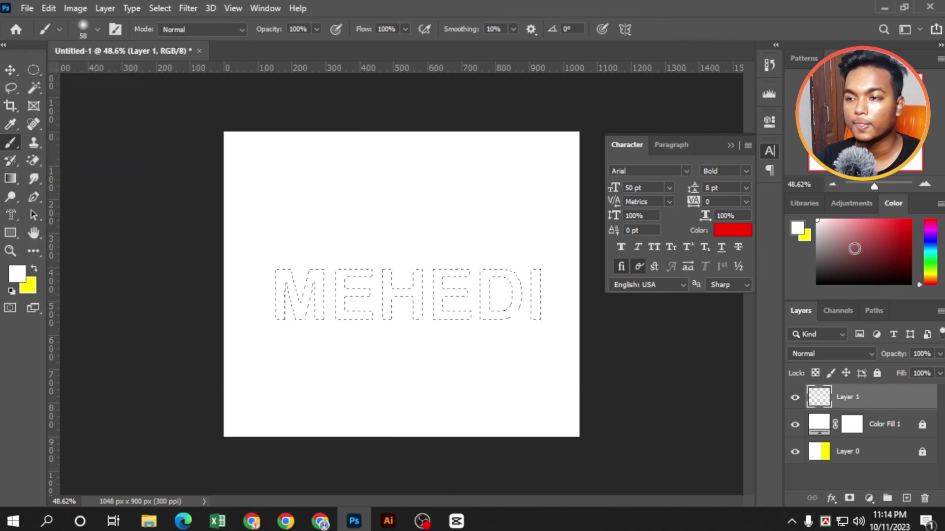
pyautogui.click(908, 223)
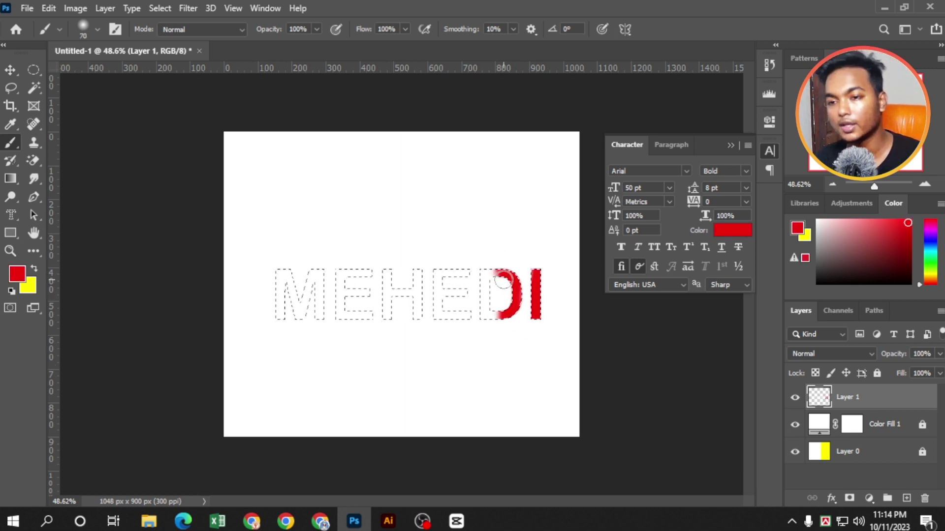
pyautogui.press(']')
pyautogui.press(']')
pyautogui.press(']')
# - Paint green, cyan, yellow and red strokes across the letters, undoing the final red stroke
pyautogui.moveTo(571, 296); pyautogui.dragTo(638, 328)
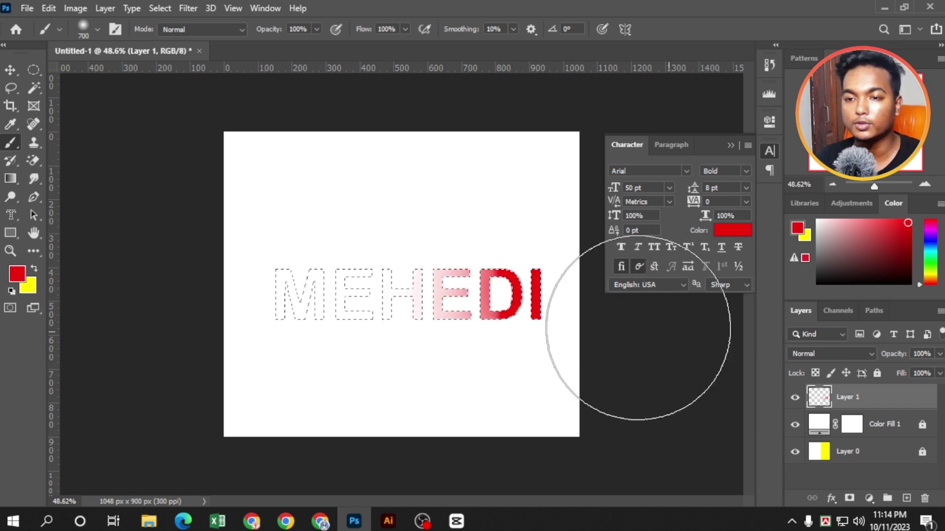
pyautogui.click(926, 259)
pyautogui.moveTo(174, 248)
pyautogui.mouseDown()
pyautogui.moveTo(214, 293)
pyautogui.moveTo(290, 331)
pyautogui.mouseUp()
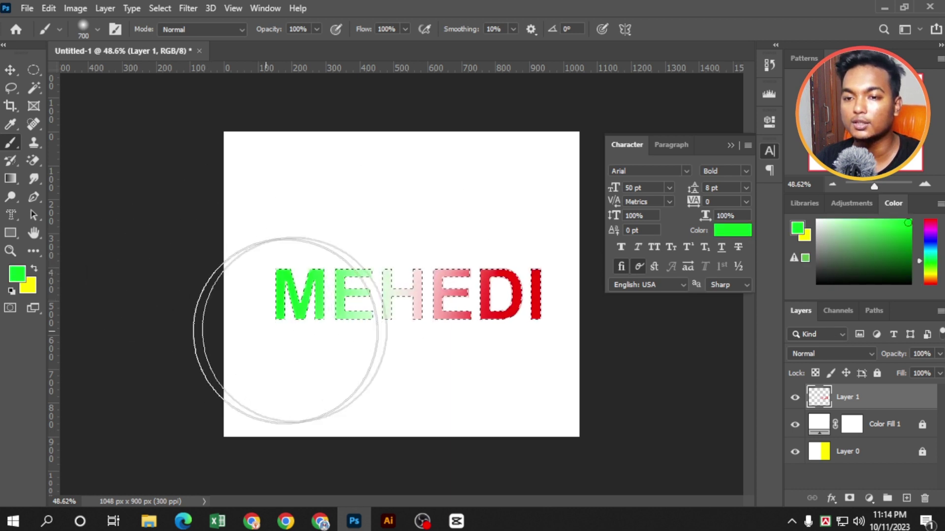
pyautogui.moveTo(929, 234); pyautogui.dragTo(929, 247)
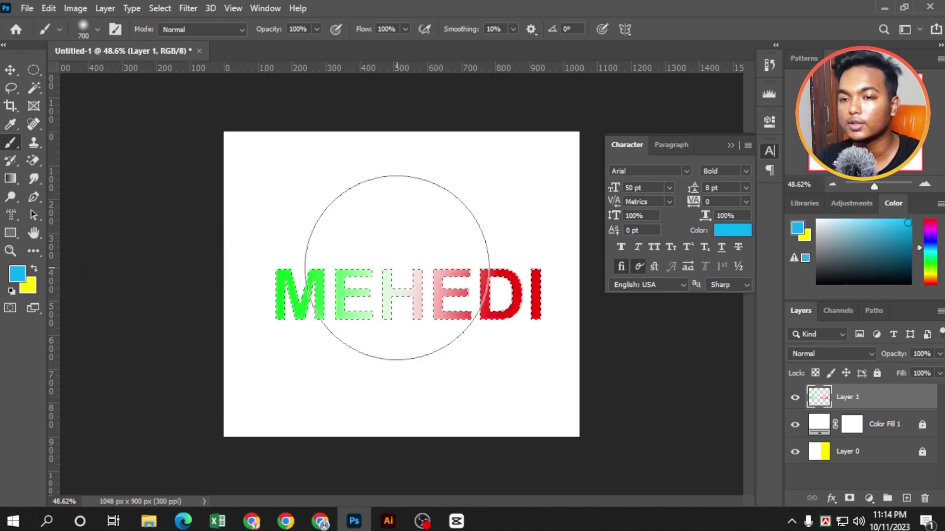
pyautogui.moveTo(401, 274); pyautogui.dragTo(458, 295)
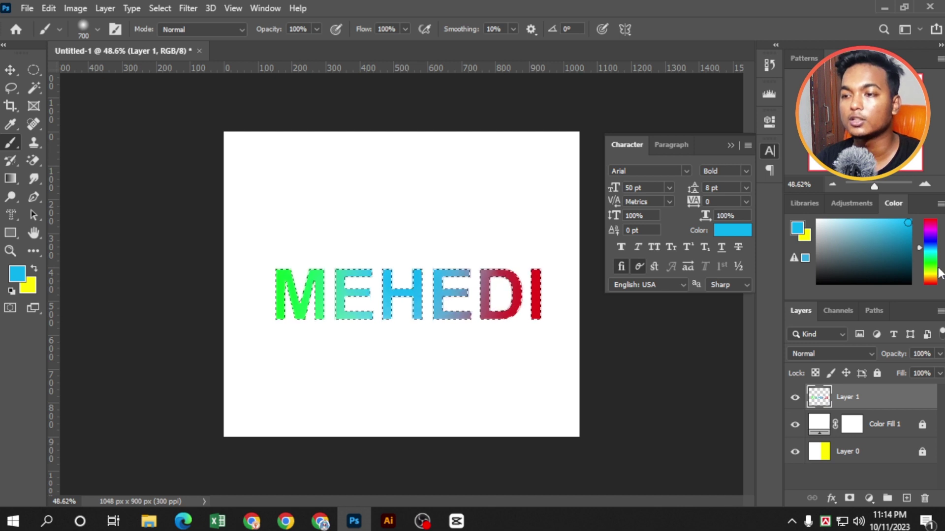
pyautogui.click(939, 274)
pyautogui.moveTo(421, 353); pyautogui.dragTo(439, 363)
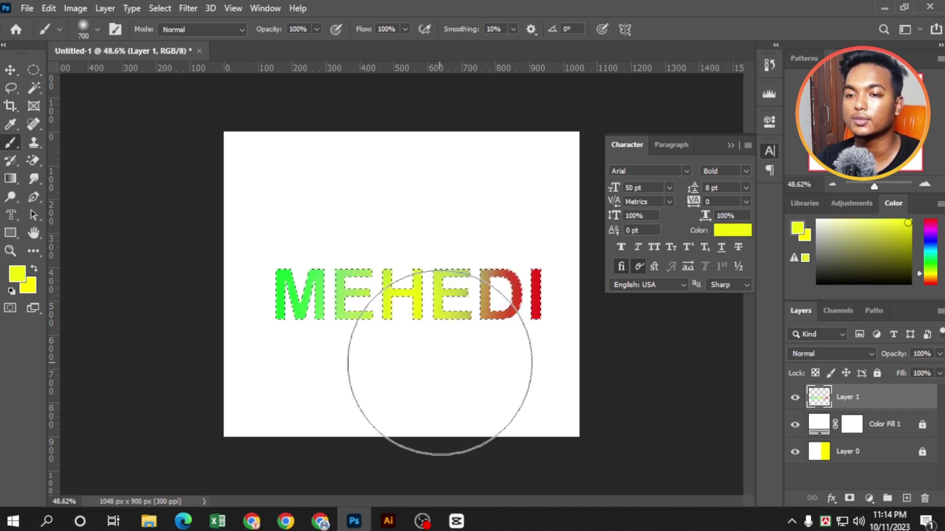
pyautogui.moveTo(484, 394); pyautogui.dragTo(536, 388)
pyautogui.moveTo(930, 241); pyautogui.dragTo(929, 221)
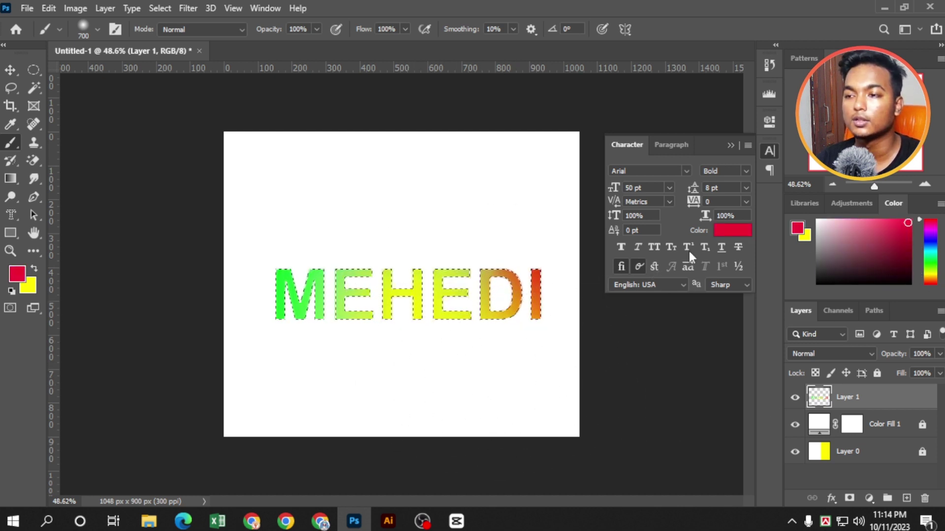
pyautogui.moveTo(423, 340); pyautogui.dragTo(467, 342)
pyautogui.hotkey('ctrl', 'z')
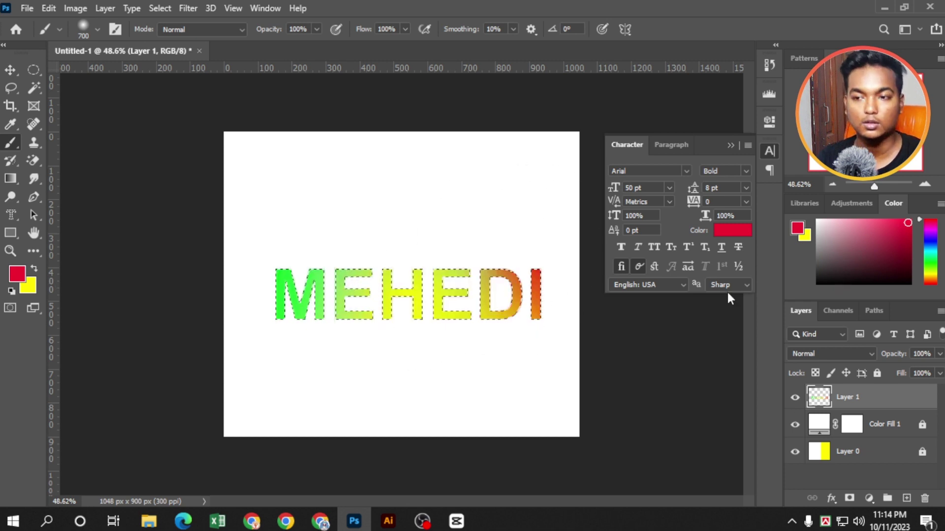
# - Deselect the letters and nudge the painted MEHEDI layer up, then back to centre
pyautogui.press('v')
pyautogui.hotkey('ctrl', 'd')
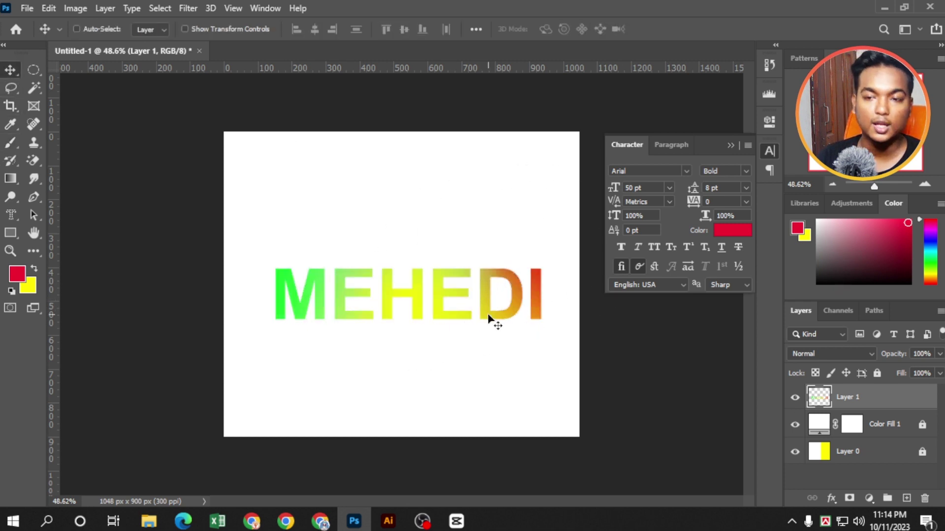
pyautogui.moveTo(442, 312); pyautogui.dragTo(435, 278)
pyautogui.click(10, 215)
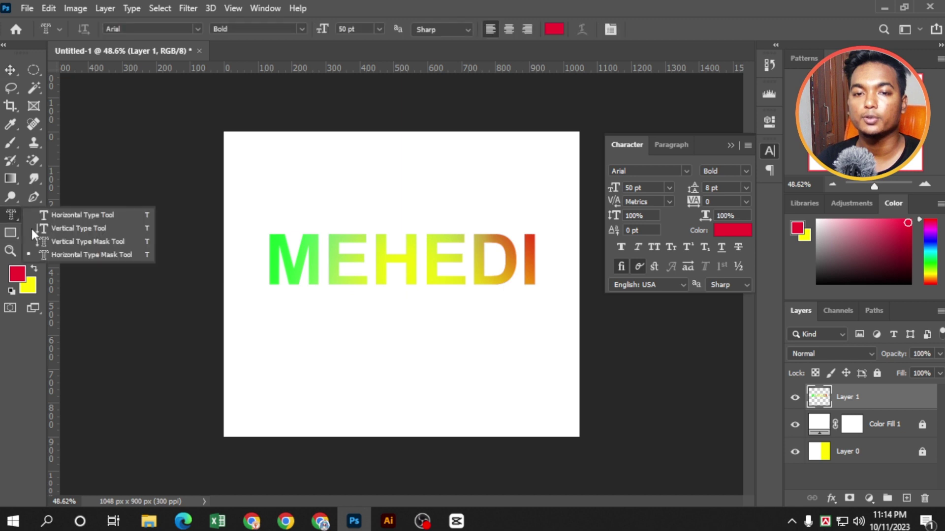
pyautogui.click(86, 254)
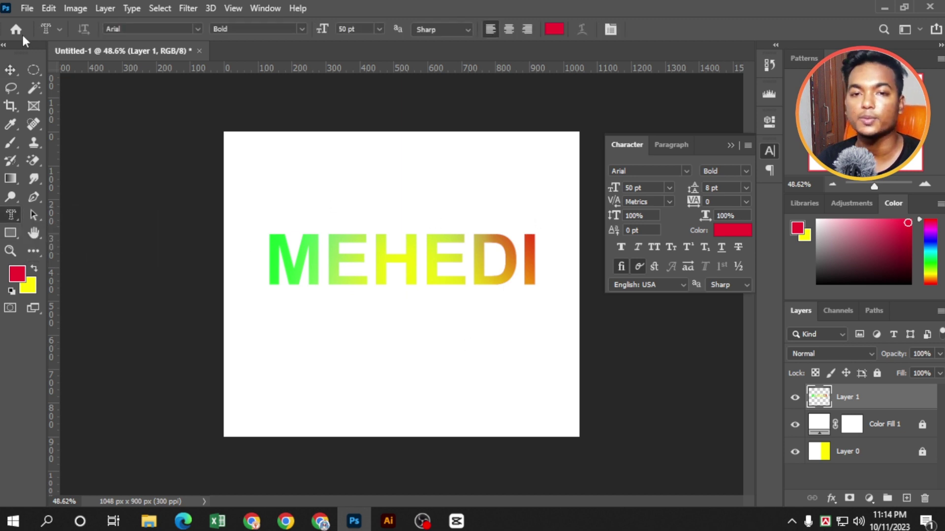
pyautogui.click(9, 70)
pyautogui.moveTo(480, 271); pyautogui.dragTo(475, 307)
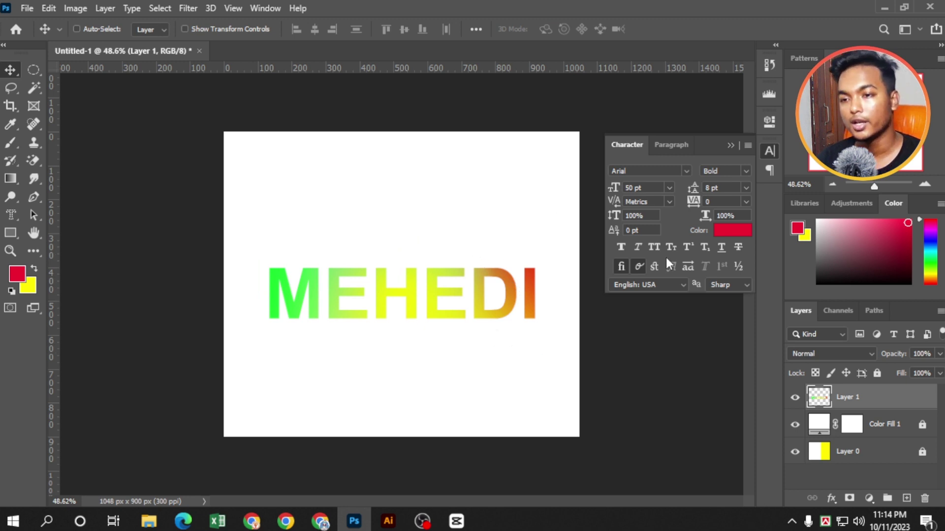
# - Collapse the Character panel, select the Horizontal Type Tool, and delete the painted layer
pyautogui.click(733, 144)
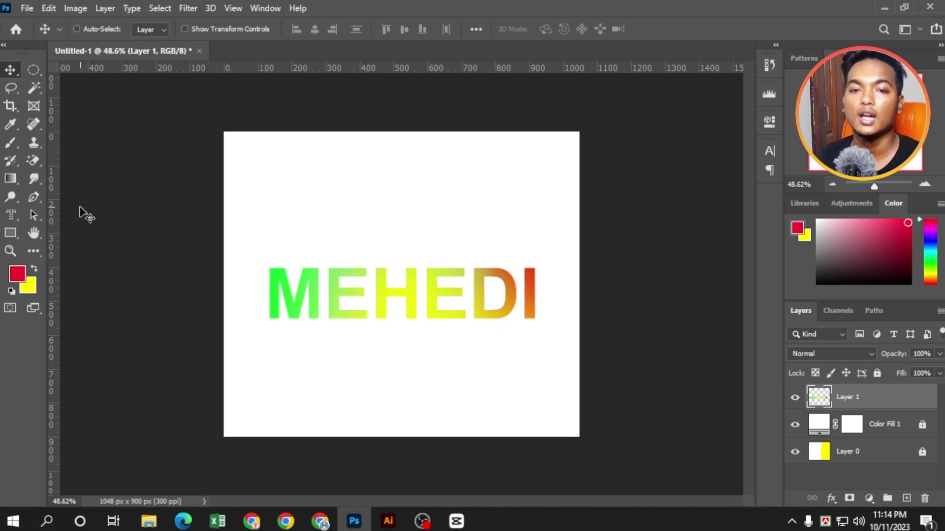
pyautogui.click(15, 221)
pyautogui.click(44, 214)
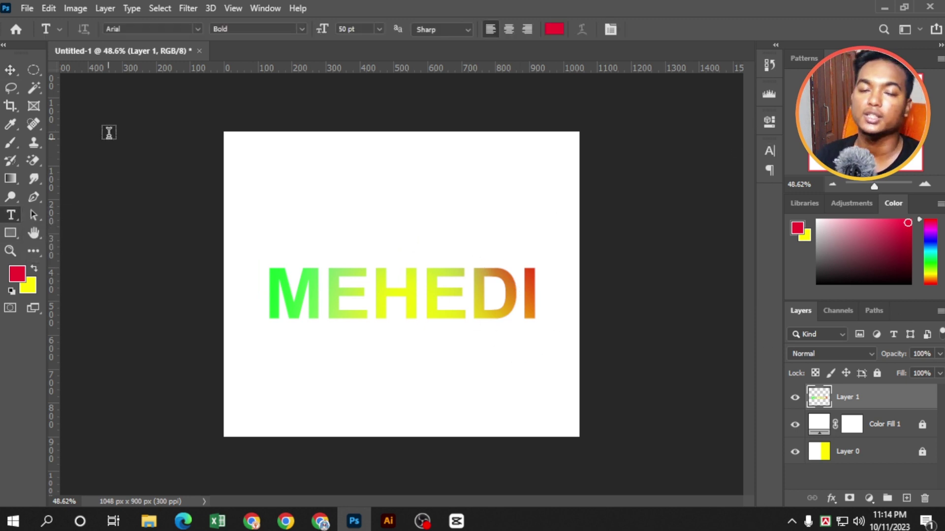
pyautogui.click(19, 75)
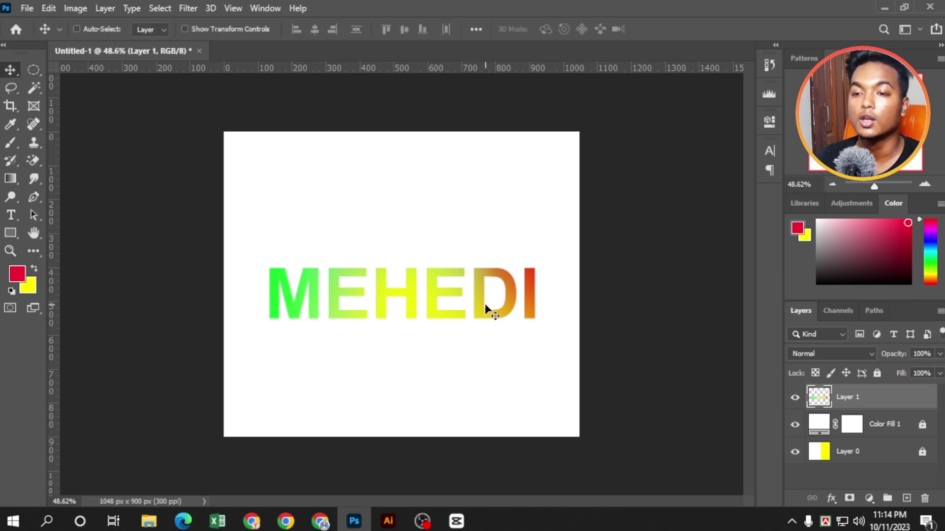
pyautogui.press('Delete')
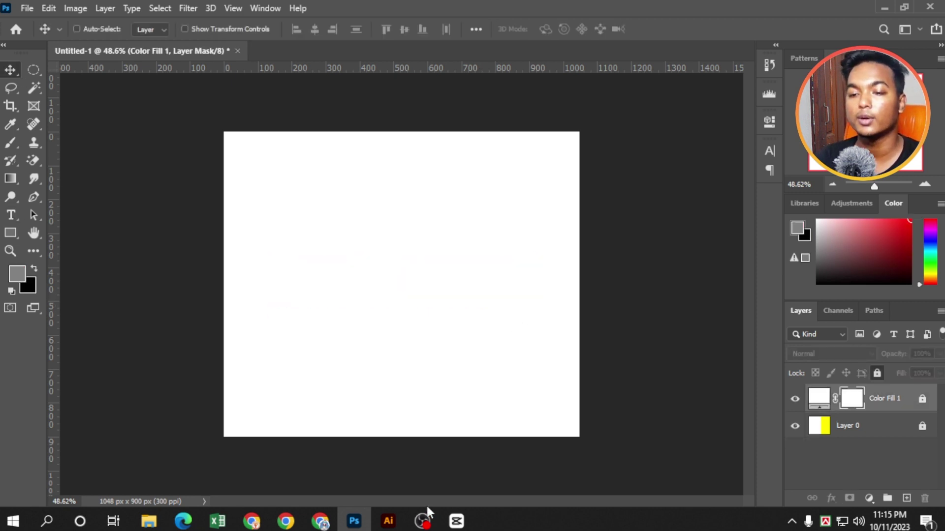
pyautogui.click(424, 518)
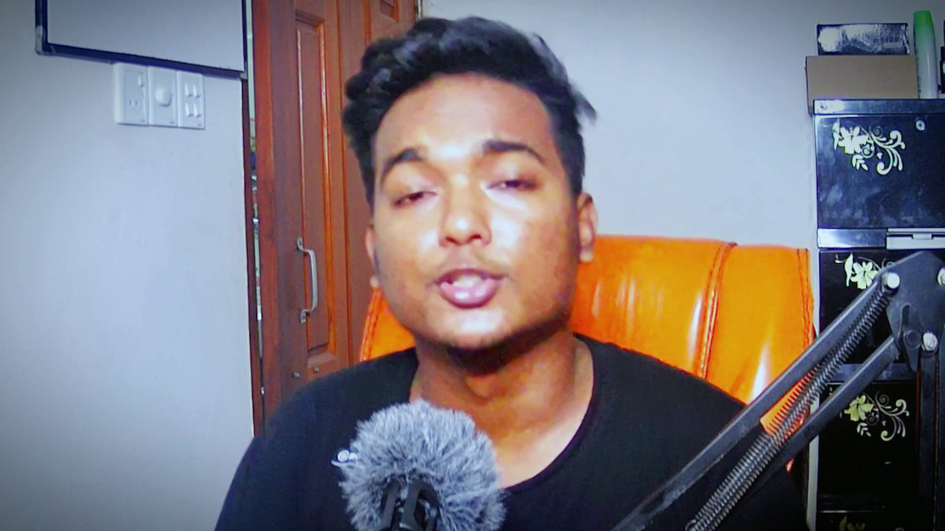